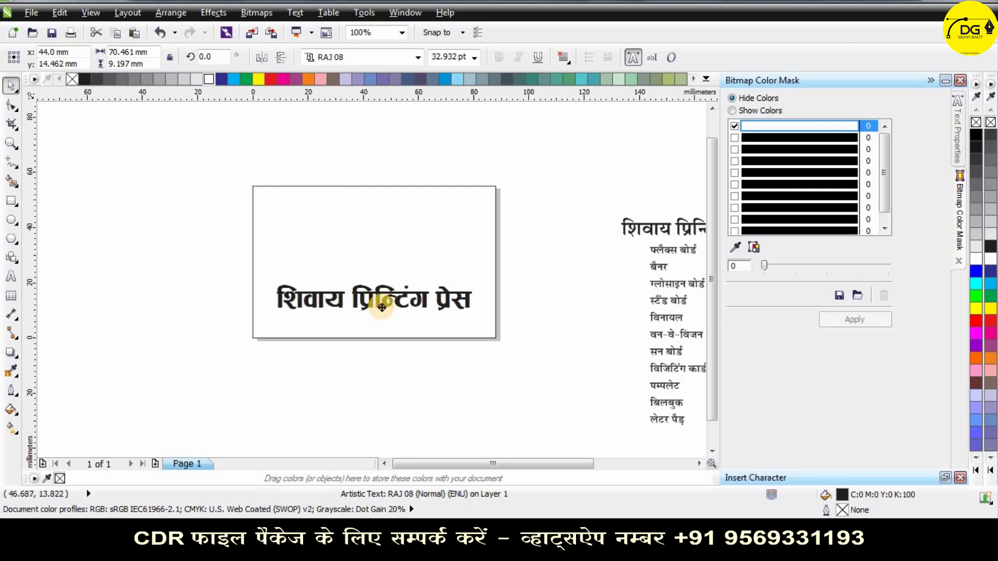
# Move the heading "शिवाय प्रिन्टिंग प्रेस" and the printer image off the card, side by side below its lower edge.
pyautogui.hotkey('ctrl', 'z')
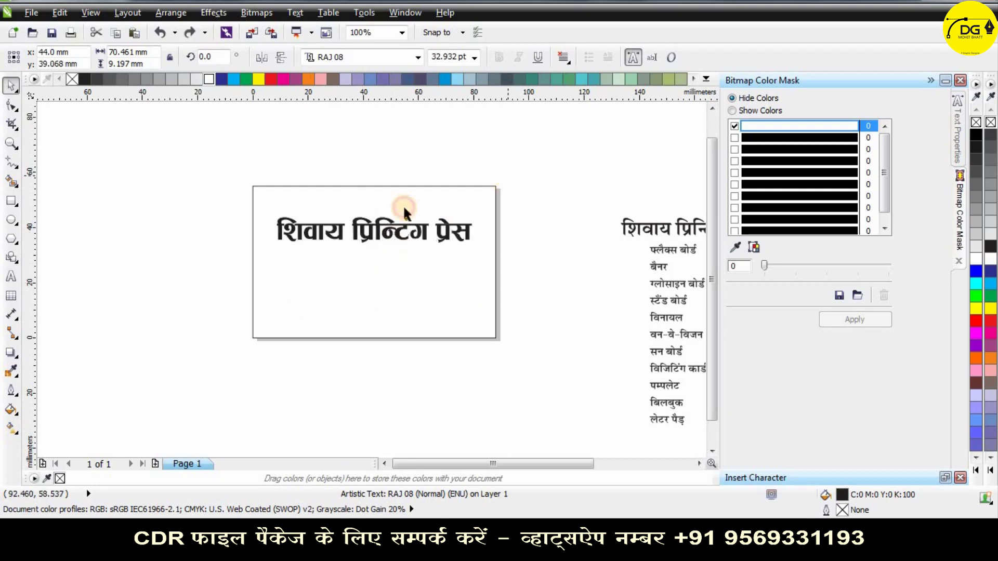
pyautogui.click(404, 205)
pyautogui.scroll(-2, 403, 205)
pyautogui.moveTo(643, 314); pyautogui.dragTo(430, 260)
pyautogui.scroll(2, 464, 229)
pyautogui.moveTo(485, 220); pyautogui.dragTo(436, 373)
pyautogui.click(470, 318)
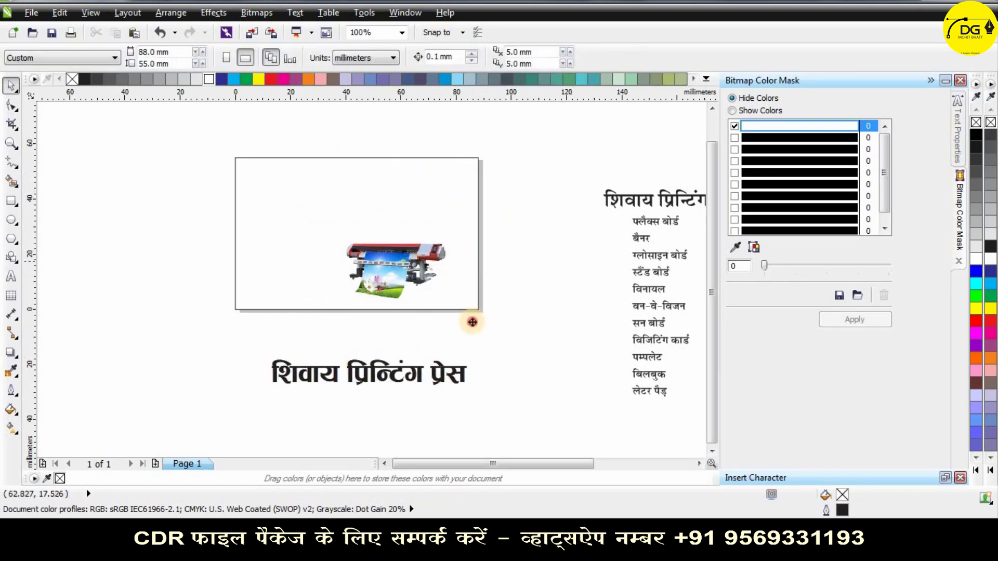
pyautogui.moveTo(395, 270); pyautogui.dragTo(535, 370)
pyautogui.click(207, 229)
pyautogui.moveTo(364, 371); pyautogui.dragTo(354, 315)
pyautogui.hotkey('ctrl', 'z')
# Draw a narrow slanted 3-point rectangle across the card, spanning about 39 by 85 mm overall at 247°.
pyautogui.click(10, 207)
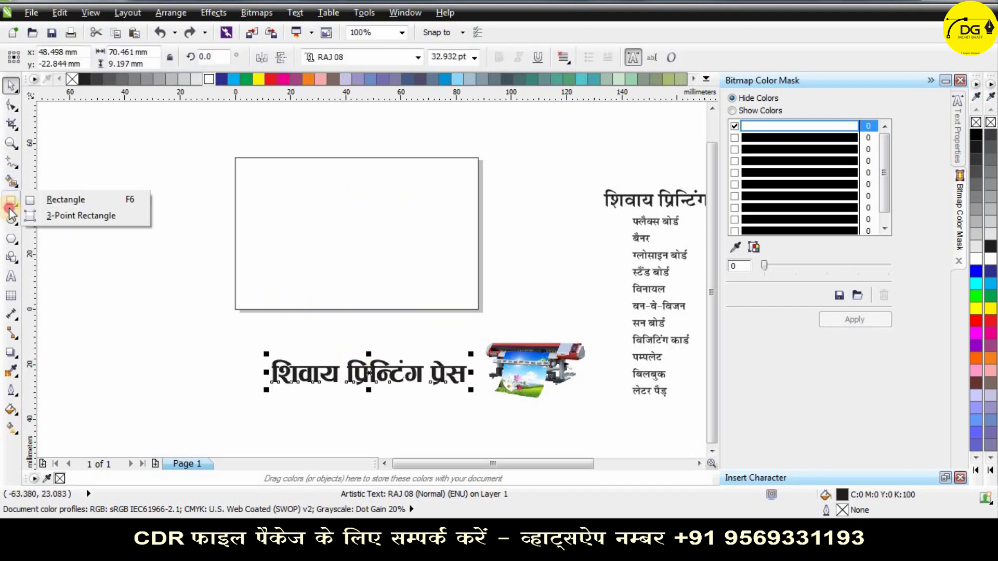
pyautogui.click(81, 215)
pyautogui.moveTo(374, 139); pyautogui.dragTo(276, 368)
pyautogui.click(290, 362)
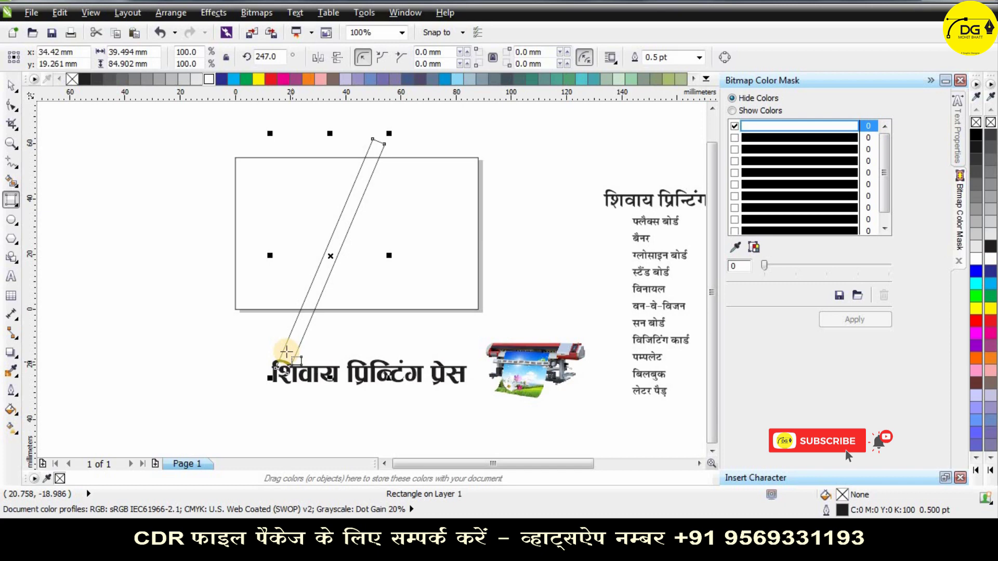
# Move the slanted rectangle about 11 mm left and slightly up, keeping both ends beyond the card's edges.
pyautogui.click(11, 86)
pyautogui.click(78, 126)
pyautogui.moveTo(360, 152); pyautogui.dragTo(320, 218)
pyautogui.press('Escape')
pyautogui.scroll(1, 326, 174)
pyautogui.hotkey('ctrl', 'z')
pyautogui.scroll(-1, 368, 140)
pyautogui.moveTo(363, 141); pyautogui.dragTo(339, 172)
pyautogui.hotkey('ctrl', 'z')
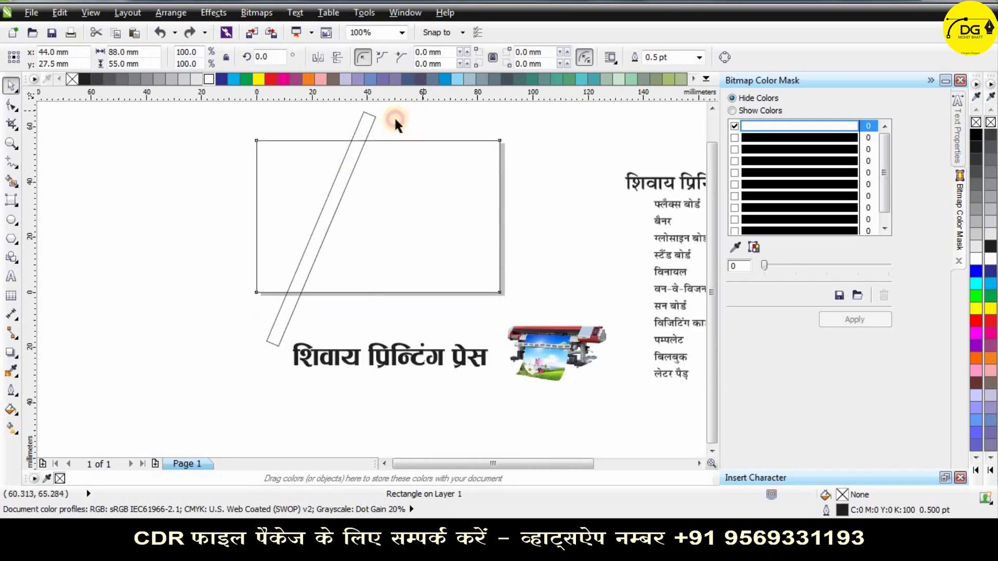
pyautogui.click(394, 118)
pyautogui.moveTo(362, 126); pyautogui.dragTo(345, 166)
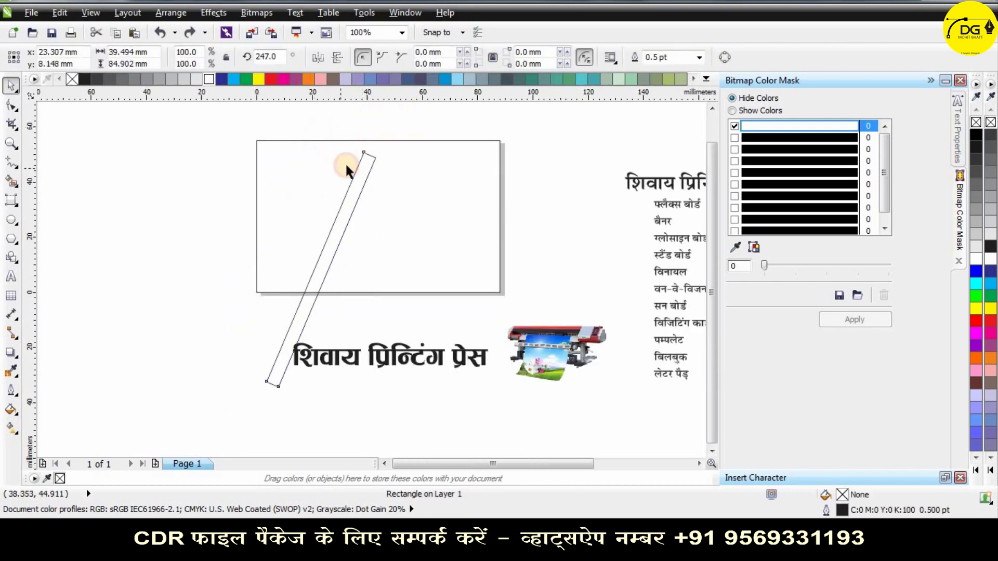
pyautogui.hotkey('ctrl', 'z')
pyautogui.press('Escape')
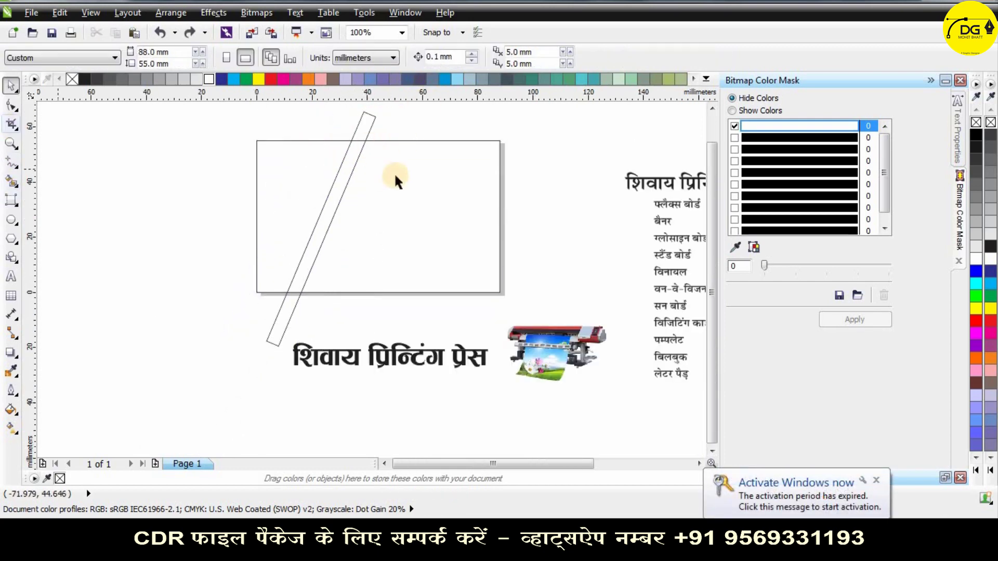
# Divide the card into four horizontal bands using duplicates of the card-sized rectangle about 42.5 mm high, offset downward.
pyautogui.click(384, 141)
pyautogui.moveTo(378, 136); pyautogui.dragTo(380, 172)
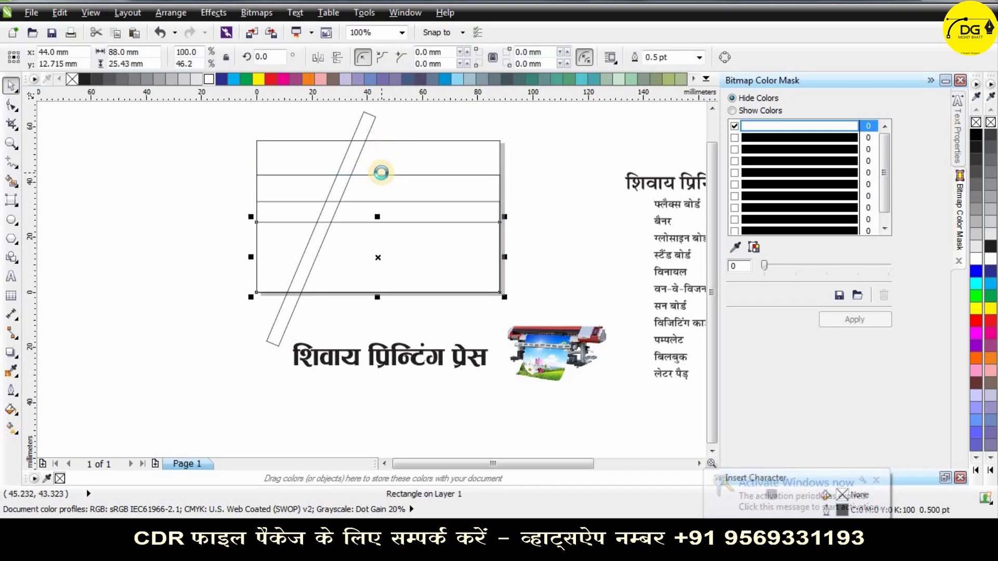
pyautogui.hotkey('ctrl', 'z')
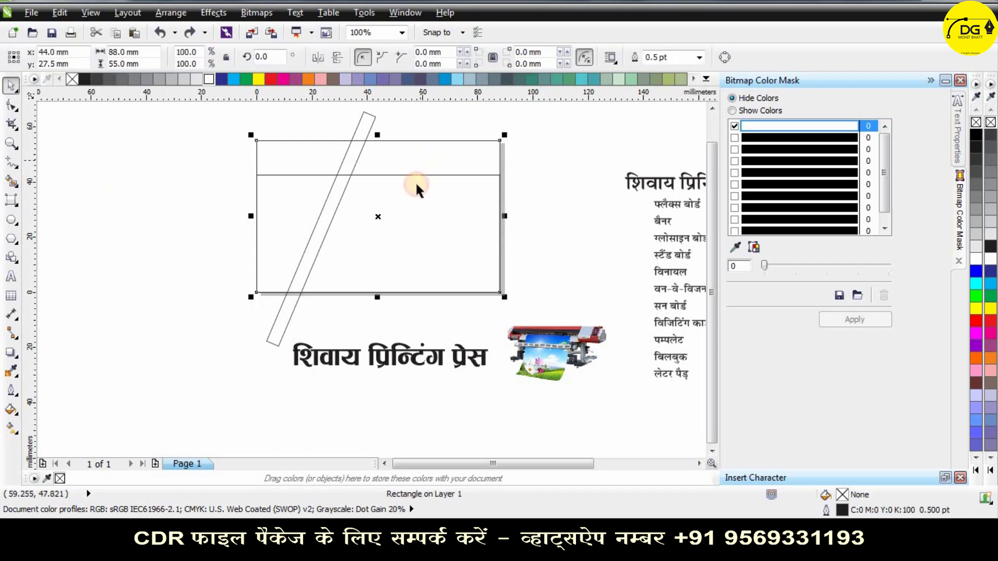
pyautogui.moveTo(439, 256); pyautogui.dragTo(409, 294)
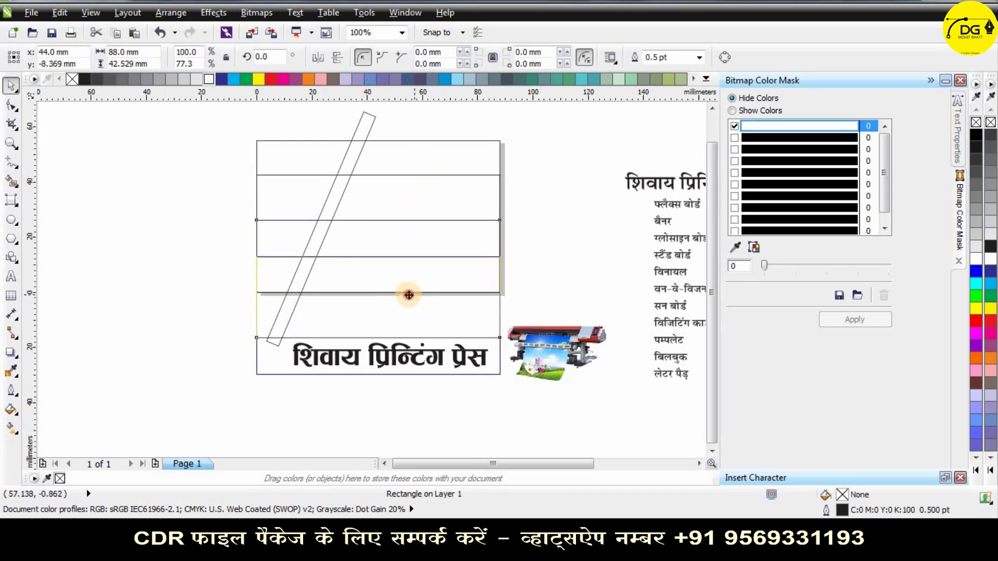
pyautogui.click(346, 164)
# Smart-fill the four slanted strip segments inside the card and delete the horizontal helper rectangles.
pyautogui.click(12, 183)
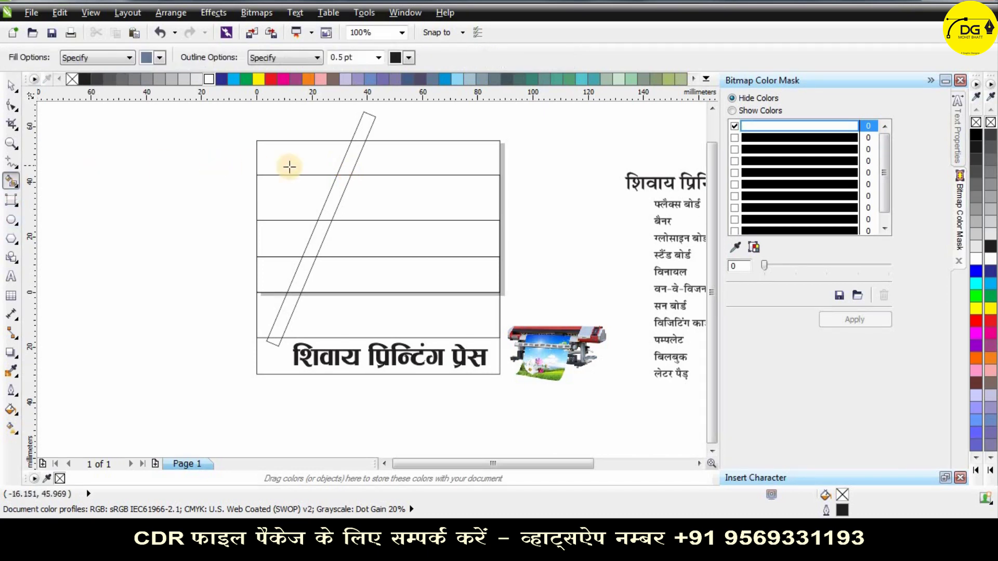
pyautogui.click(347, 161)
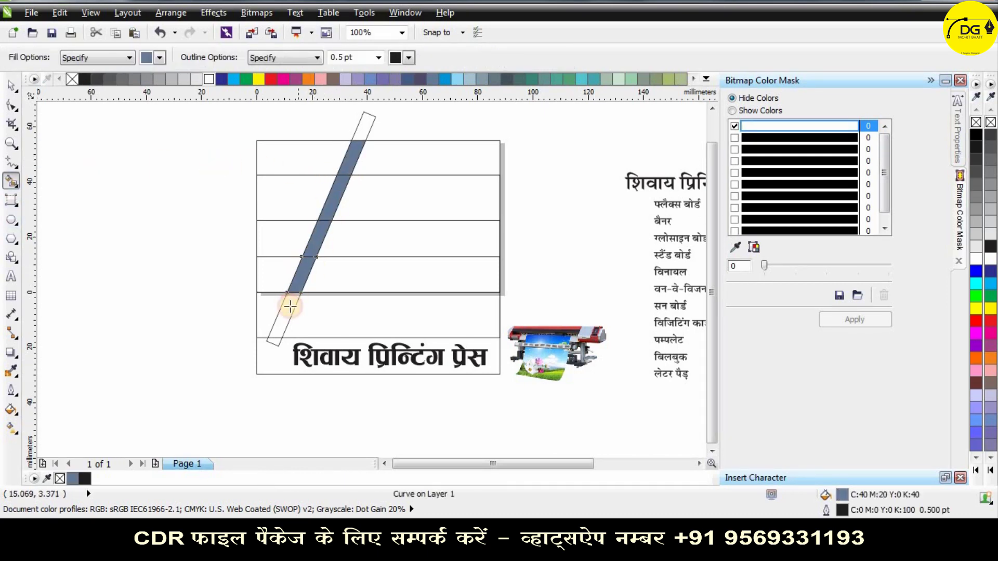
pyautogui.press('space')
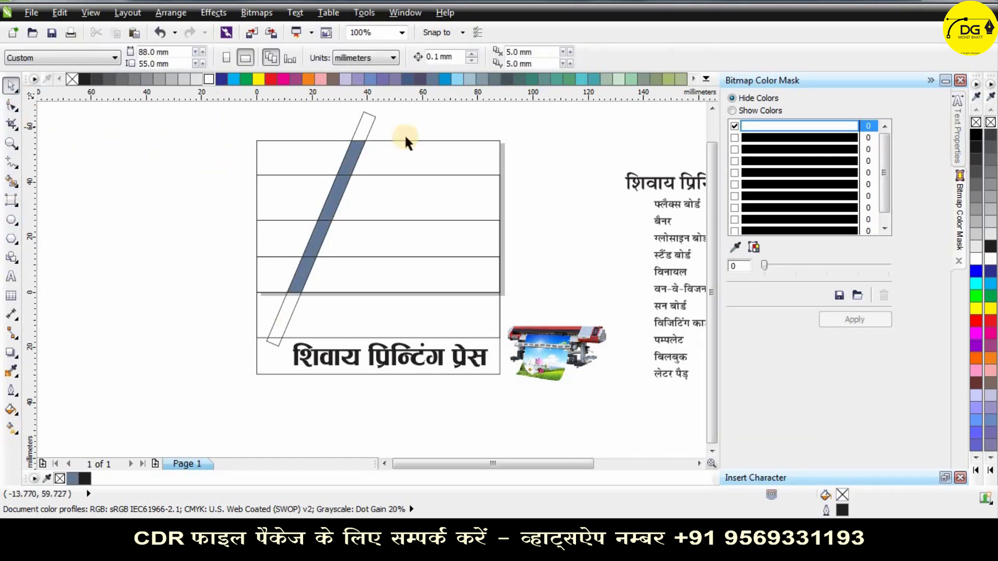
pyautogui.moveTo(404, 138); pyautogui.dragTo(447, 314)
pyautogui.press('Delete')
# Fill the four strip segments from top to bottom with cyan, magenta, yellow and black.
pyautogui.scroll(1, 344, 165)
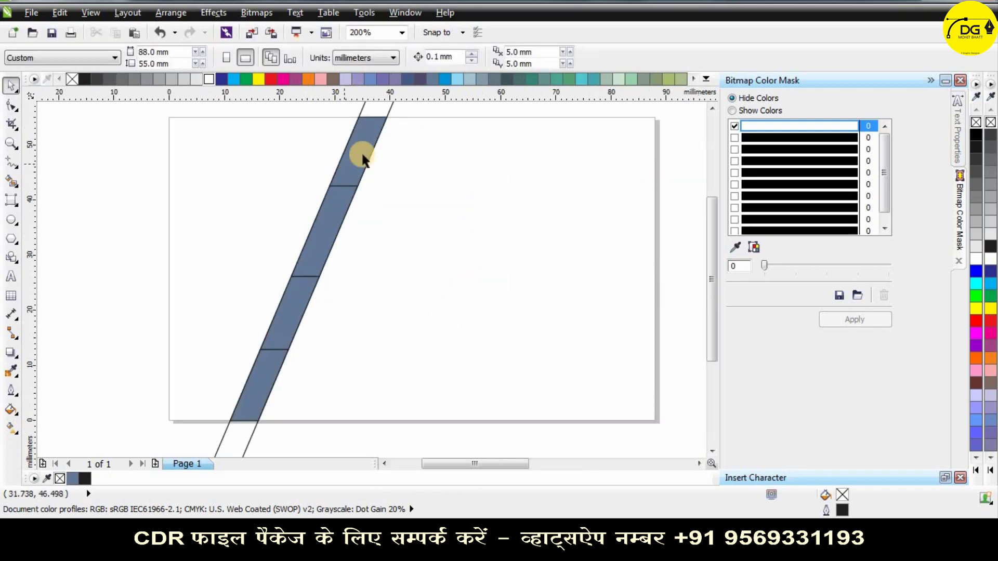
pyautogui.click(351, 159)
pyautogui.click(232, 79)
pyautogui.click(282, 153)
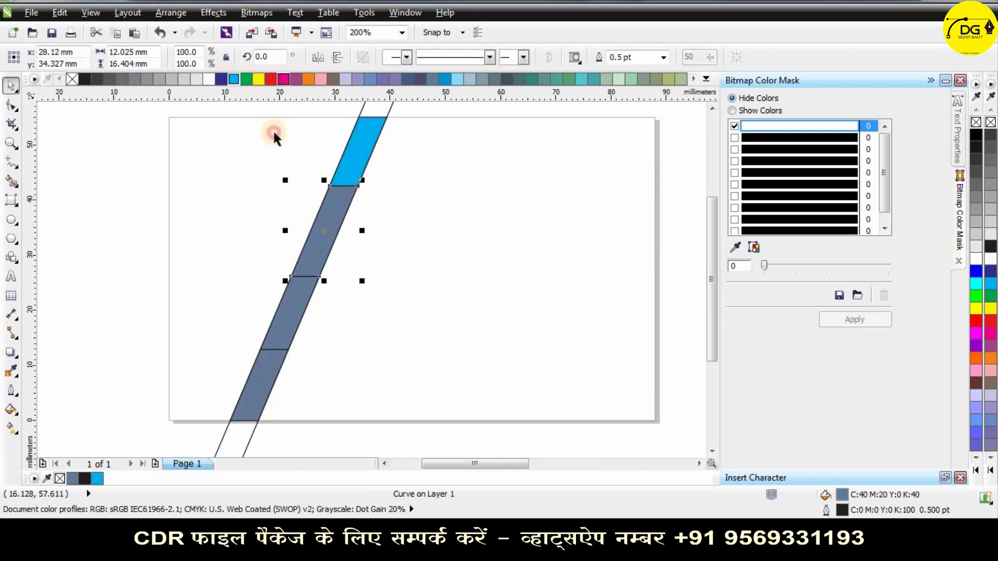
pyautogui.click(283, 79)
pyautogui.click(285, 291)
pyautogui.click(258, 79)
pyautogui.click(262, 385)
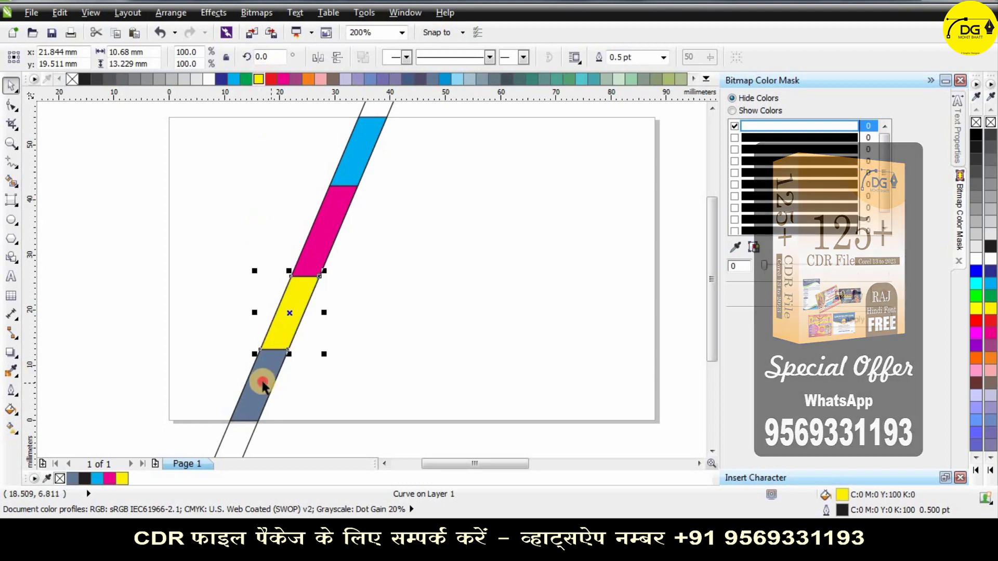
pyautogui.click(84, 79)
pyautogui.click(316, 262)
# Delete the slanted helper rectangle and remove the outlines from the four coloured strip segments.
pyautogui.scroll(-1, 317, 262)
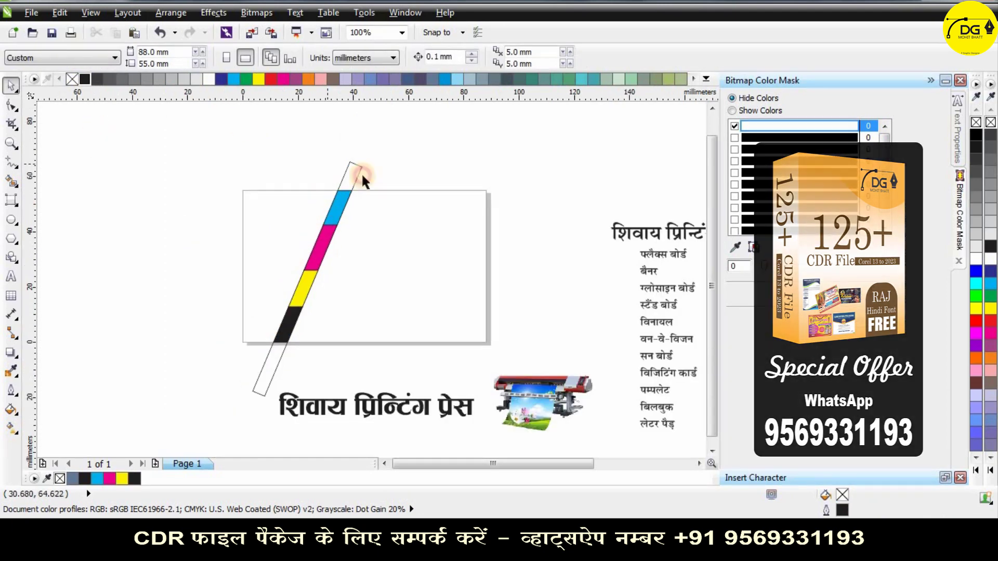
pyautogui.click(362, 180)
pyautogui.press('Delete')
pyautogui.moveTo(267, 151); pyautogui.dragTo(398, 374)
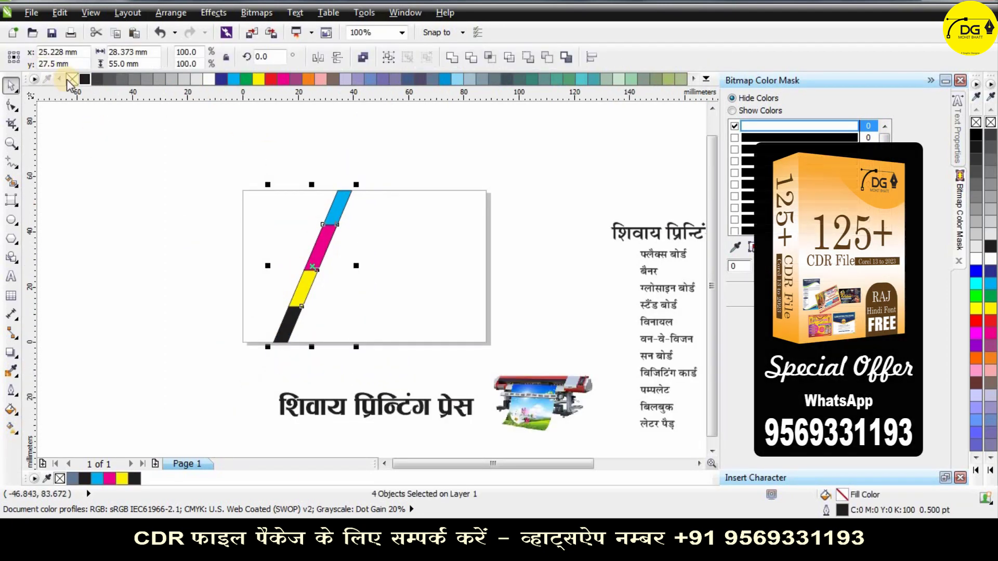
pyautogui.rightClick(75, 77)
pyautogui.click(194, 263)
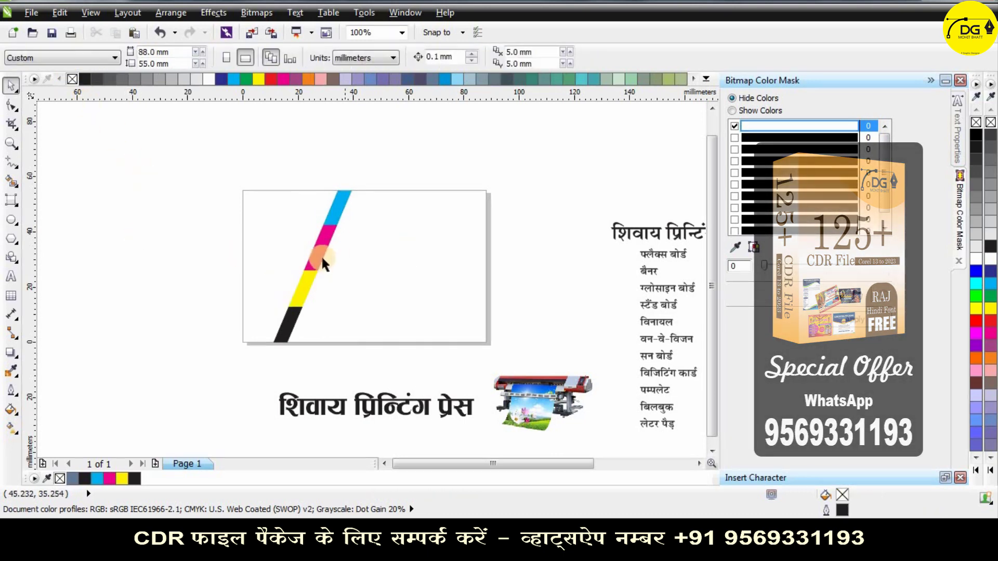
# Draw a circle about 32 mm across over the middle of the coloured strip.
pyautogui.click(12, 219)
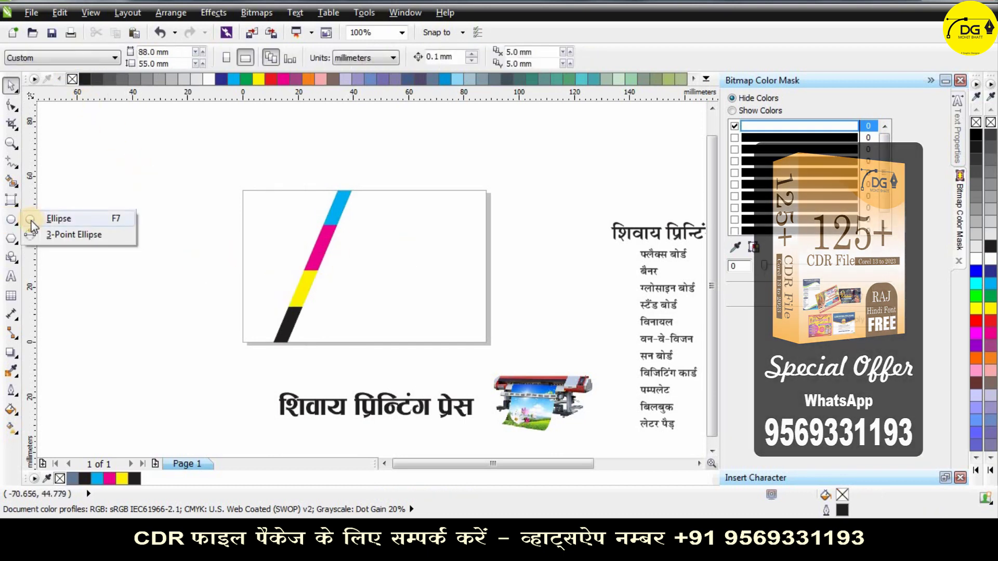
pyautogui.click(59, 218)
pyautogui.moveTo(273, 223); pyautogui.dragTo(363, 314)
pyautogui.scroll(1, 349, 296)
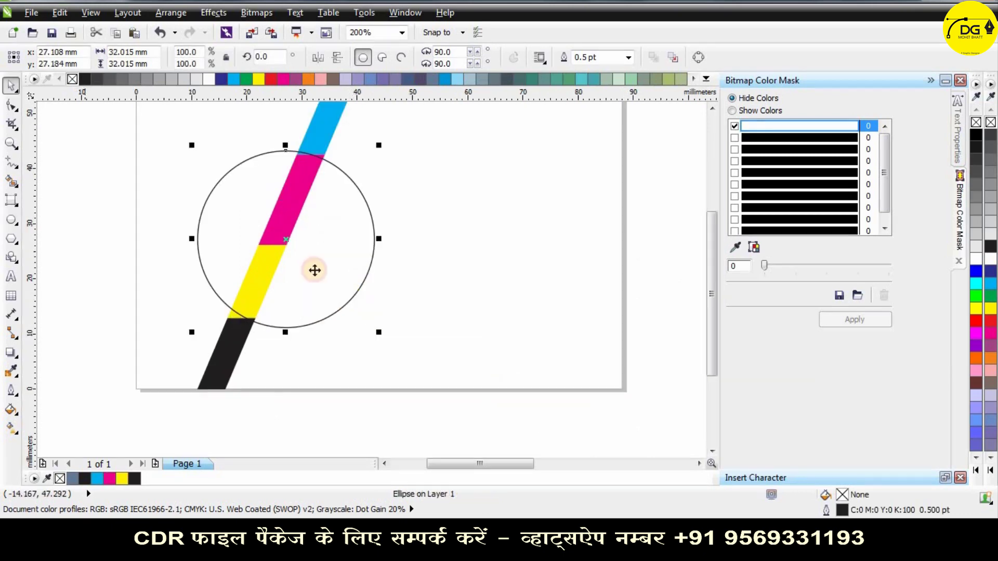
pyautogui.scroll(-1, 314, 270)
pyautogui.scroll(1, 295, 261)
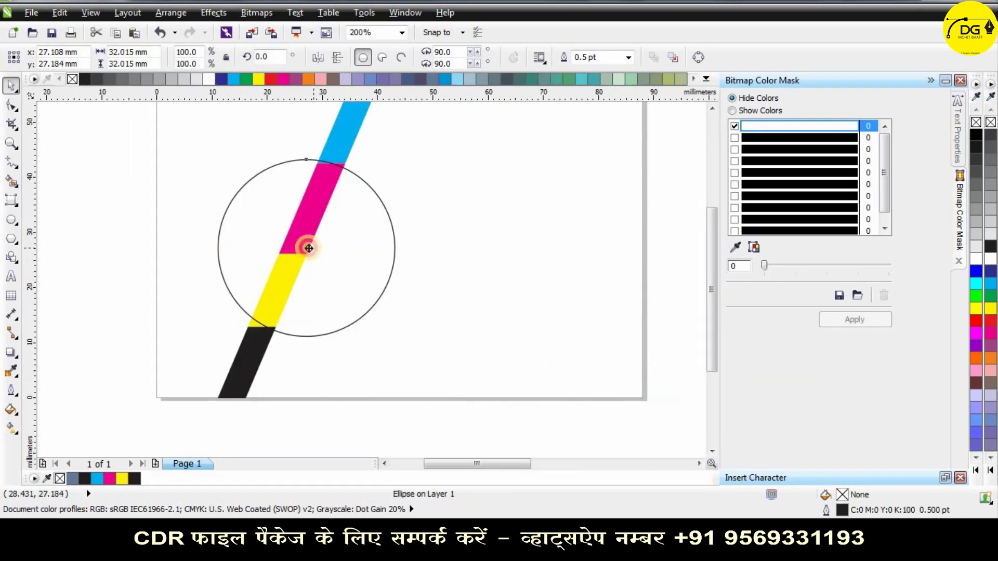
# Enlarge the circle to about 37 mm across and reposition it over the strip, centred at about X 25.8, Y 29.2 mm.
pyautogui.moveTo(309, 248); pyautogui.dragTo(301, 238)
pyautogui.scroll(-1, 331, 218)
pyautogui.scroll(1, 344, 221)
pyautogui.moveTo(375, 323); pyautogui.dragTo(388, 342)
pyautogui.scroll(-1, 388, 341)
pyautogui.scroll(1, 424, 213)
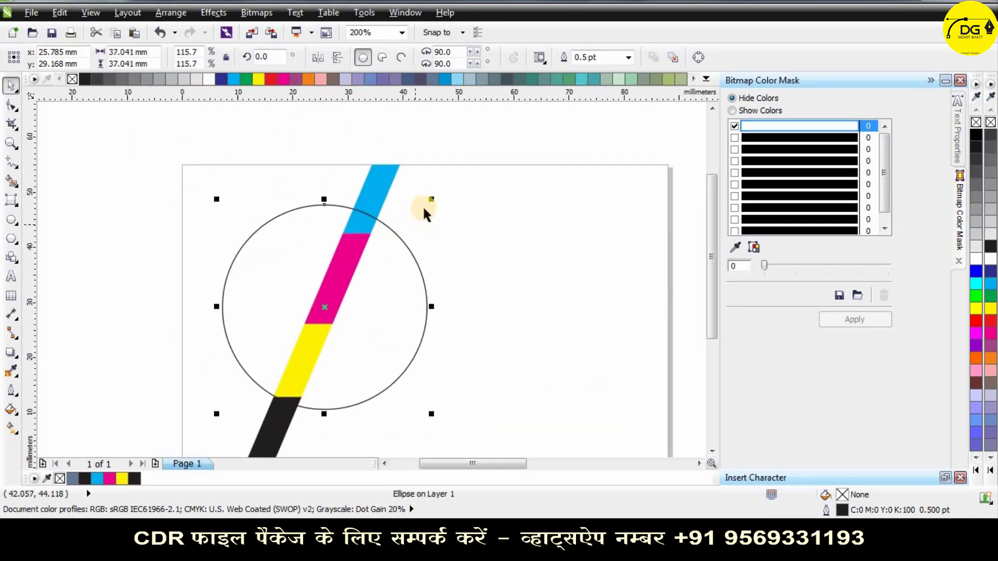
pyautogui.moveTo(428, 198); pyautogui.dragTo(422, 196)
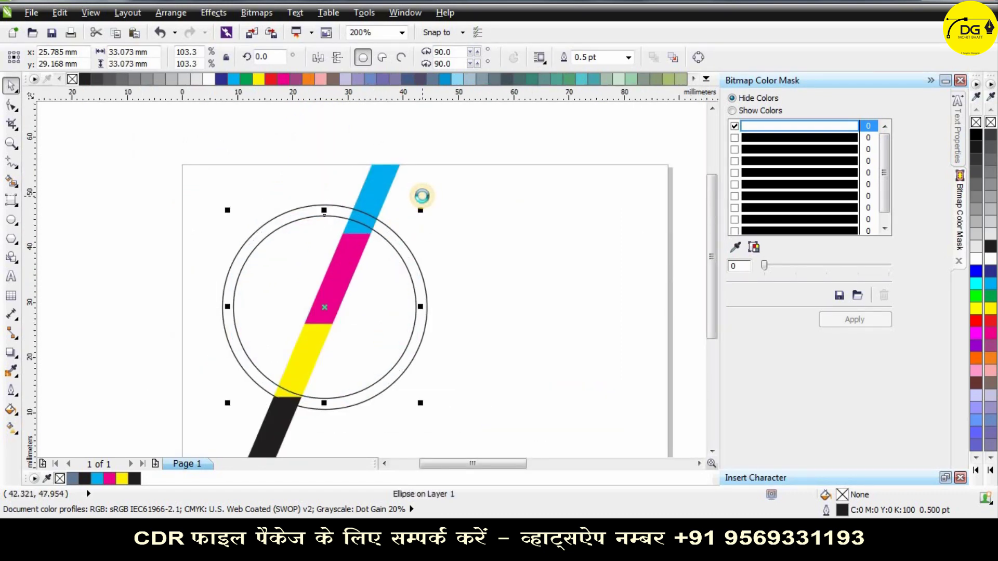
pyautogui.click(143, 228)
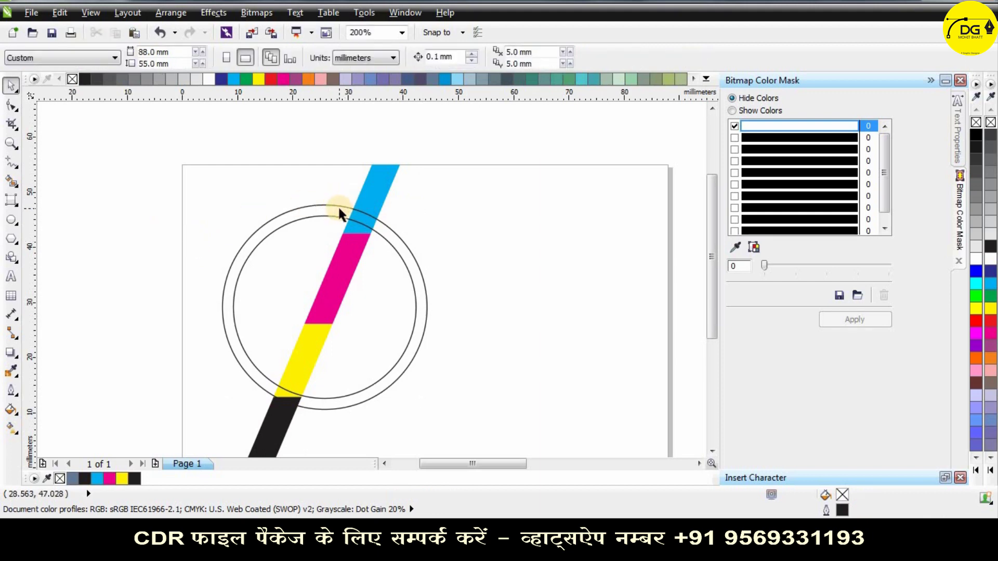
pyautogui.click(339, 214)
pyautogui.scroll(1, 343, 211)
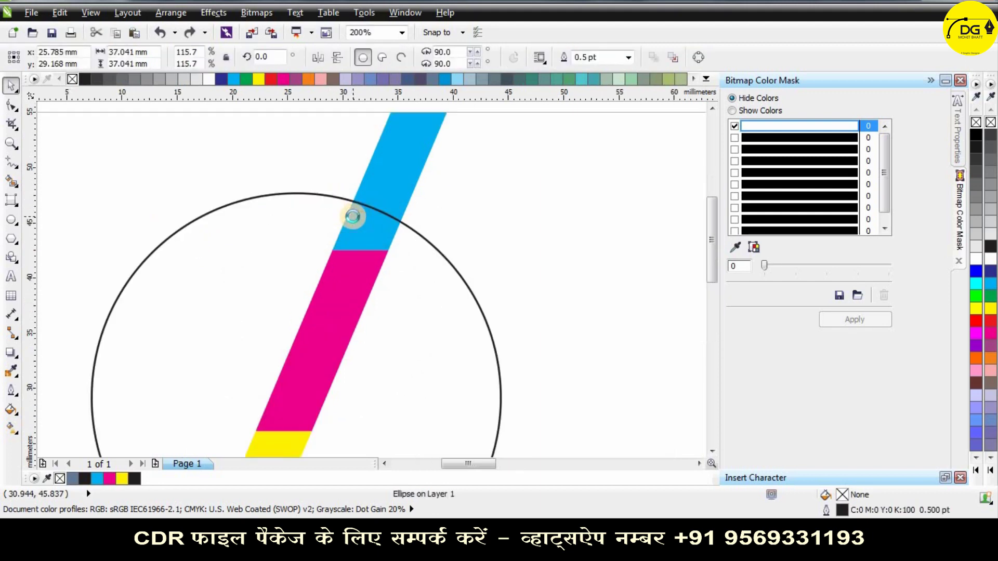
pyautogui.moveTo(505, 188); pyautogui.dragTo(497, 188)
pyautogui.rightClick(497, 188)
pyautogui.hotkey('ctrl', 'z')
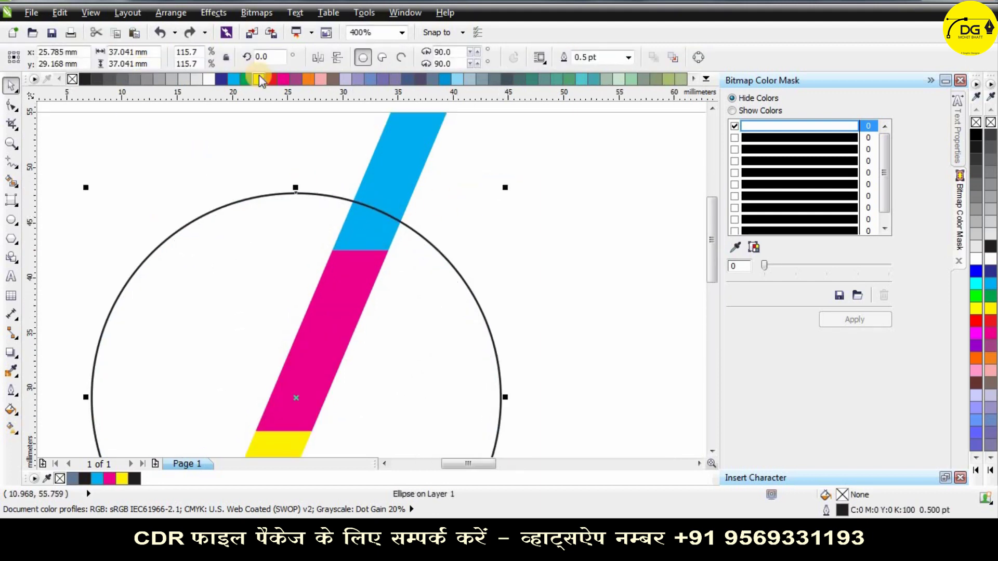
# Fill the 37 mm circle with cyan and remove its outline.
pyautogui.click(259, 78)
pyautogui.click(234, 78)
pyautogui.rightClick(72, 78)
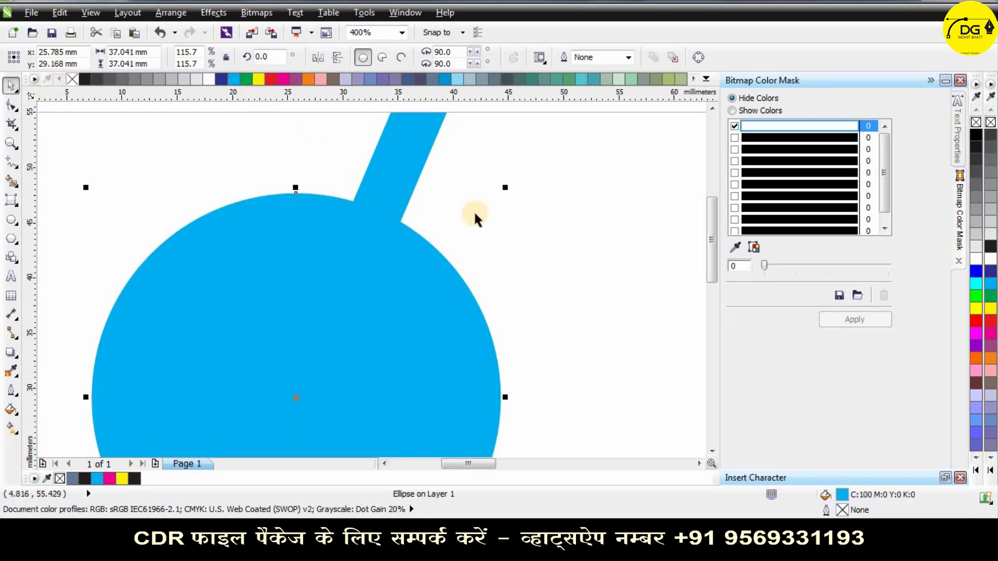
# Add a concentric copy of the cyan circle, about 35 mm across, and fill it with magenta.
pyautogui.scroll(-2, 465, 236)
pyautogui.scroll(1, 464, 236)
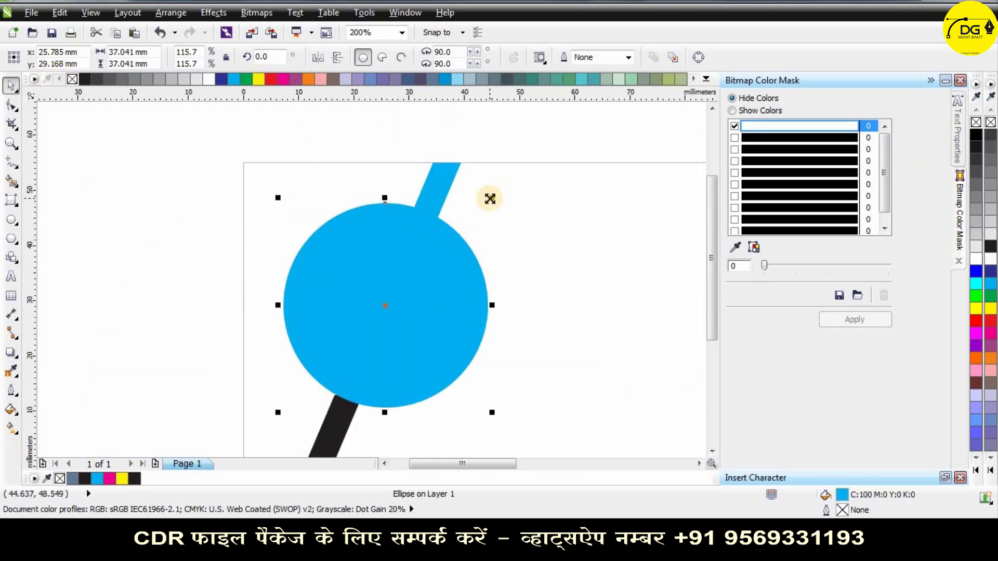
pyautogui.moveTo(490, 199); pyautogui.dragTo(485, 198)
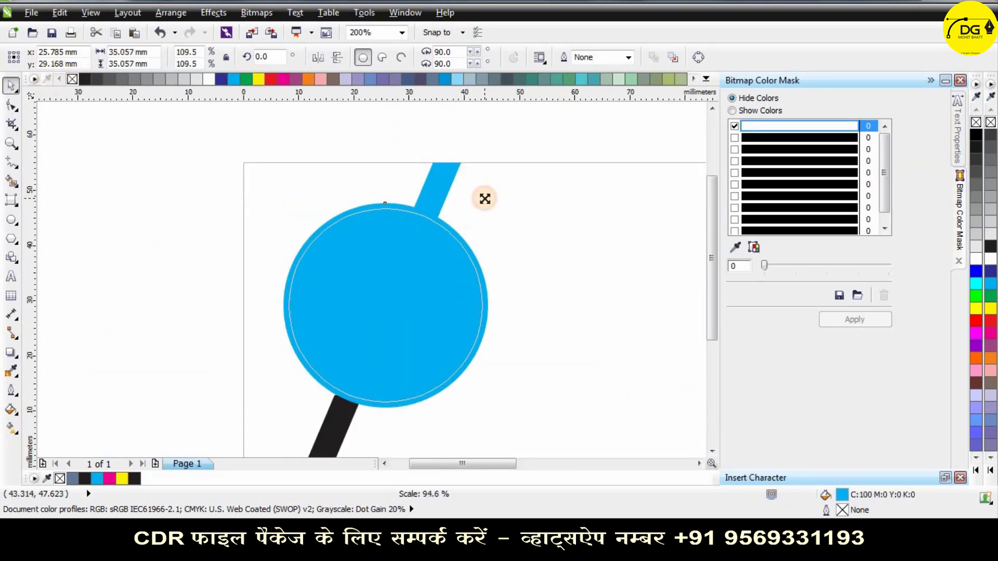
pyautogui.click(258, 78)
pyautogui.scroll(1, 431, 225)
pyautogui.moveTo(540, 182); pyautogui.dragTo(530, 185)
pyautogui.click(271, 79)
pyautogui.scroll(-1, 420, 161)
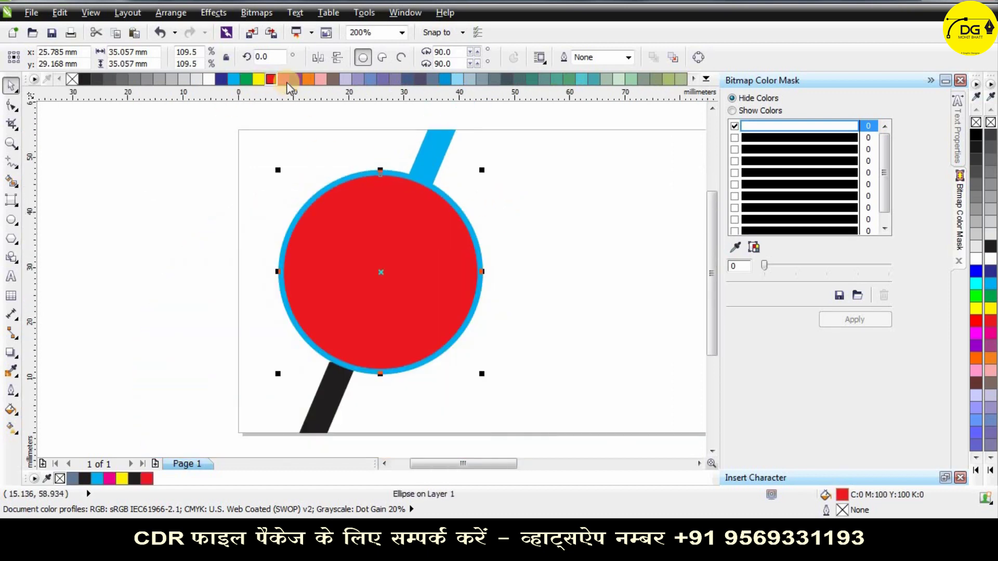
# Add a concentric copy about 32.7 mm across inside the magenta circle and fill it with yellow.
pyautogui.scroll(1, 443, 190)
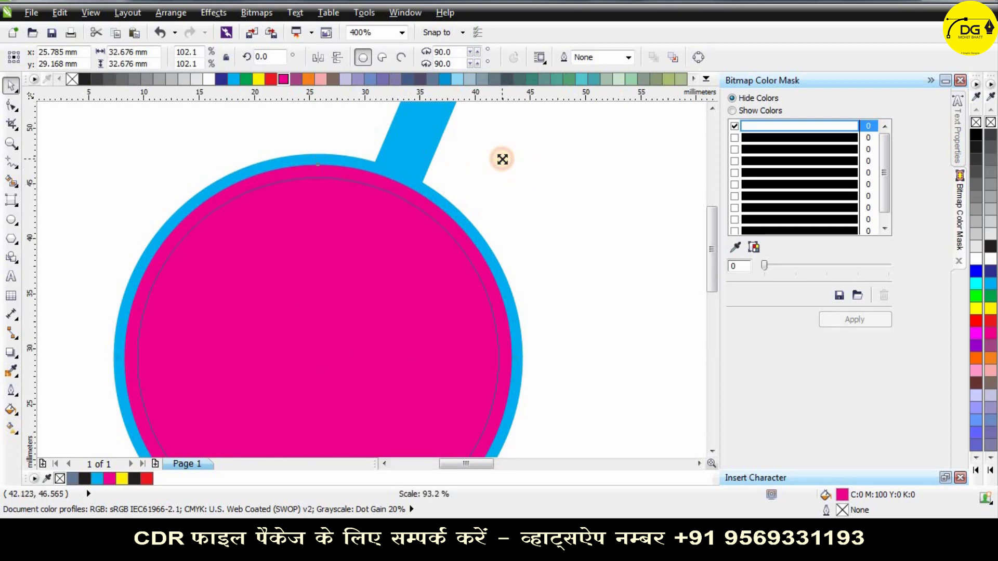
pyautogui.moveTo(502, 160); pyautogui.dragTo(502, 159)
pyautogui.moveTo(258, 79); pyautogui.dragTo(483, 234)
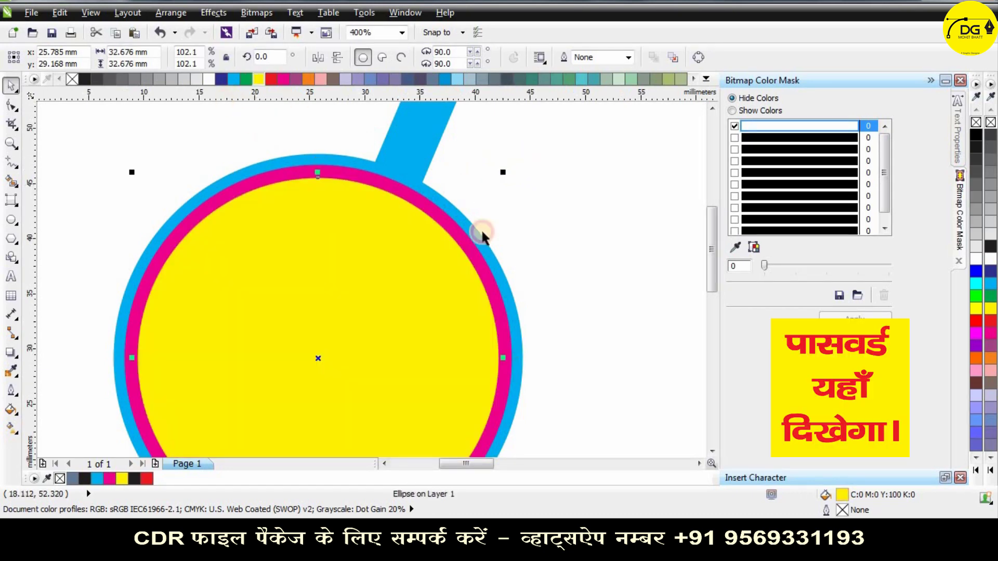
# Add a concentric copy about 30.7 mm across inside the yellow circle and fill it with black.
pyautogui.moveTo(495, 177); pyautogui.dragTo(493, 183)
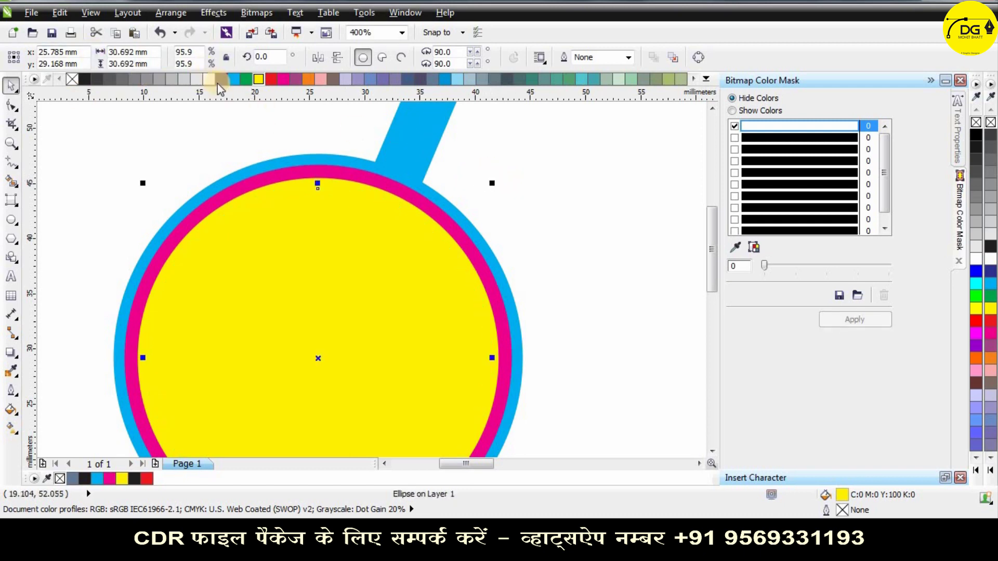
pyautogui.click(87, 79)
pyautogui.scroll(-2, 283, 199)
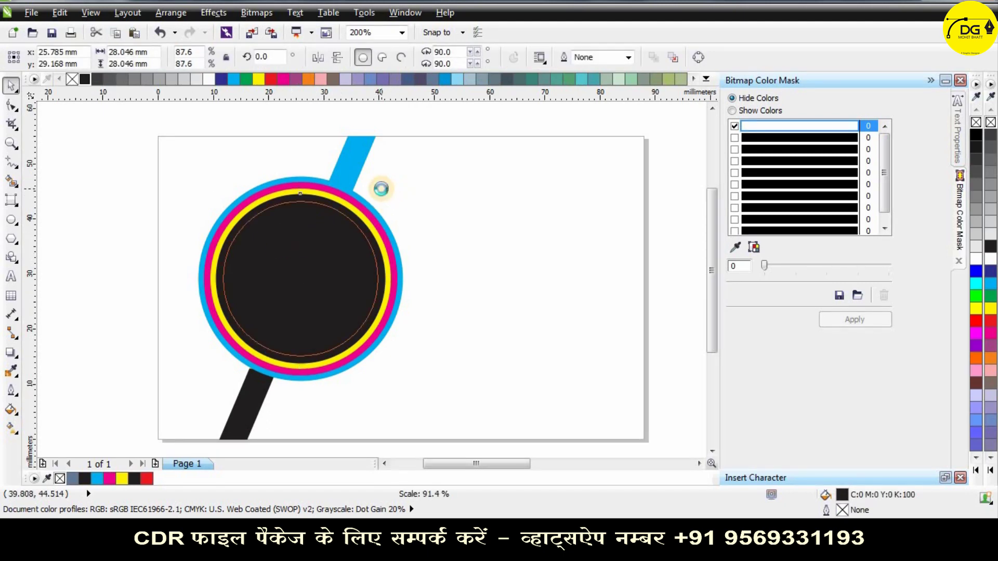
# Undo the concentric magenta, yellow and black copies inside the 37 mm cyan circle.
pyautogui.click(108, 178)
pyautogui.scroll(-1, 338, 275)
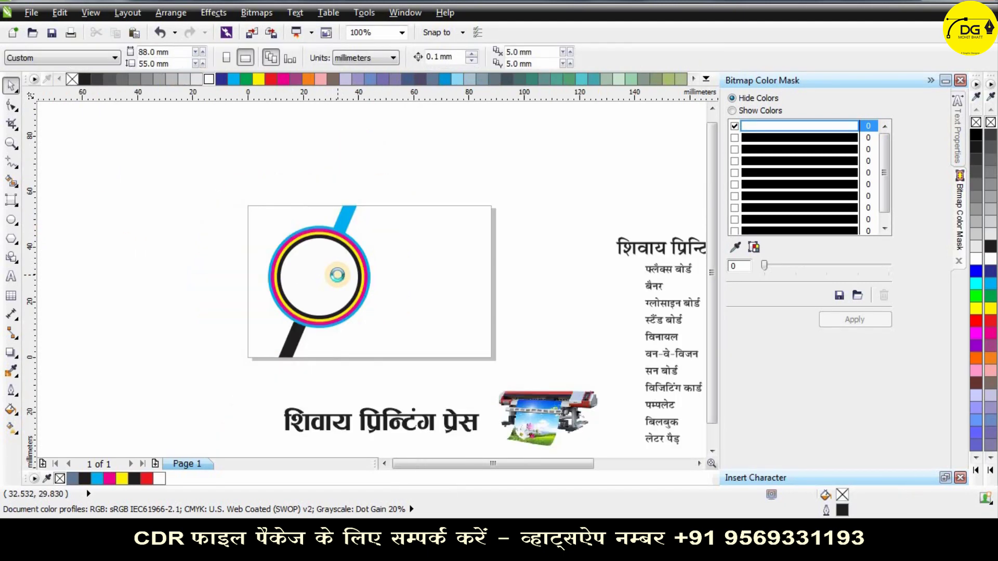
pyautogui.hotkey('ctrl', 'z')
pyautogui.hotkey('ctrl', 'z')
pyautogui.hotkey('ctrl', 'z')
pyautogui.hotkey('ctrl', 'z')
pyautogui.hotkey('ctrl', 'z')
pyautogui.hotkey('ctrl', 'z')
pyautogui.hotkey('ctrl', 'z')
pyautogui.hotkey('ctrl', 'z')
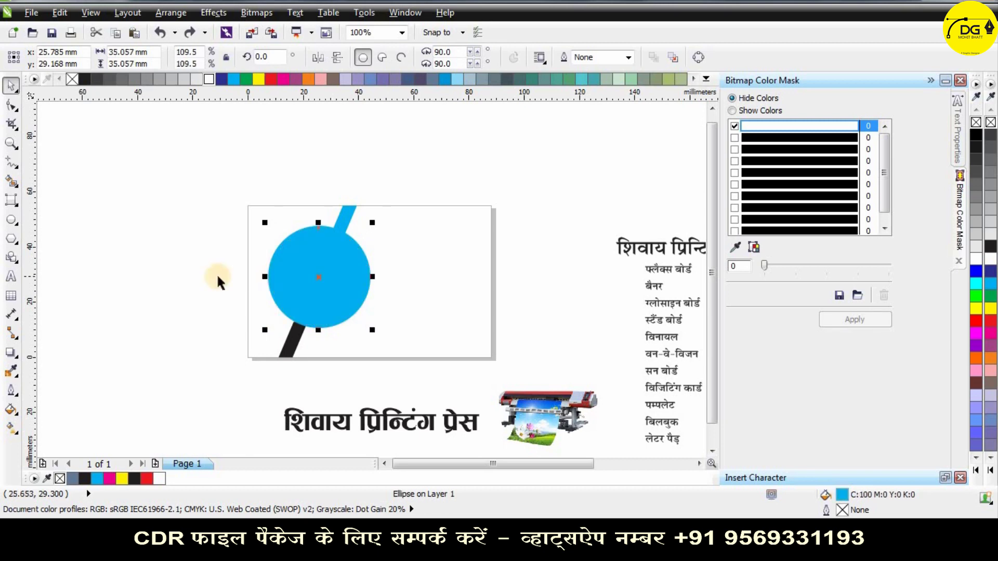
pyautogui.click(196, 273)
pyautogui.moveTo(346, 293); pyautogui.dragTo(368, 294)
pyautogui.hotkey('ctrl', 'z')
pyautogui.hotkey('ctrl', 'z')
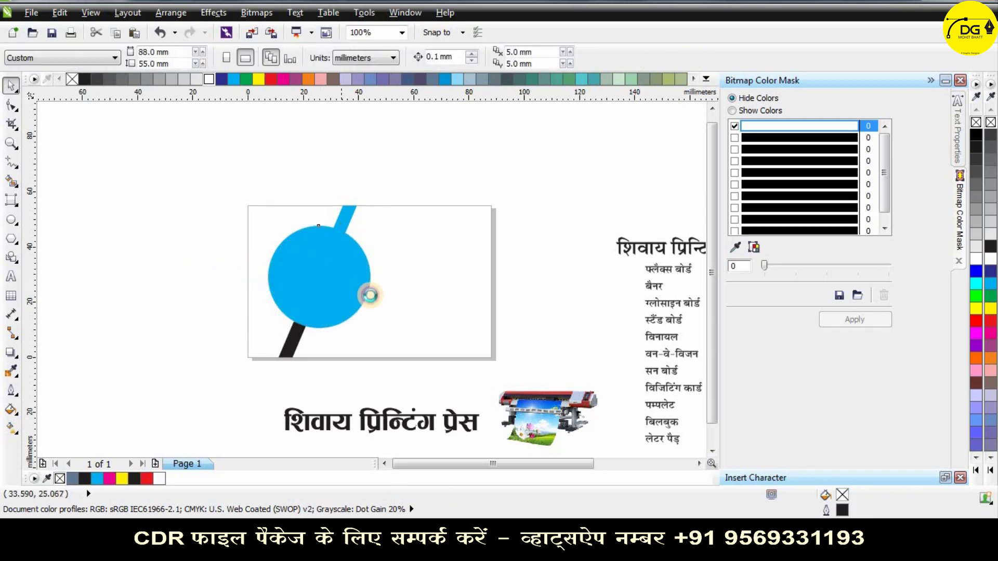
# Fill the 37 mm circle with white and give it a 40% black hairline outline.
pyautogui.click(208, 79)
pyautogui.click(163, 225)
pyautogui.click(301, 274)
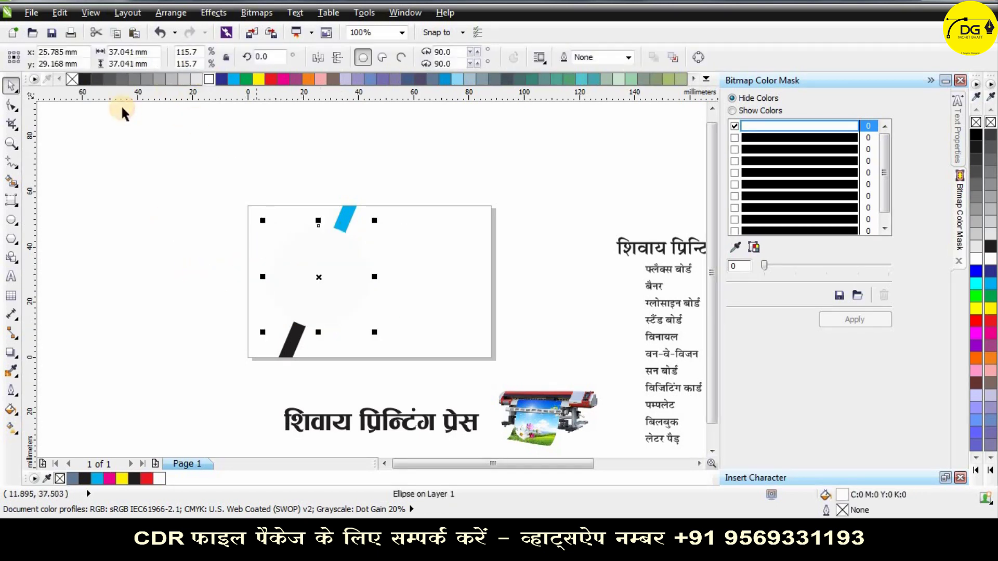
pyautogui.rightClick(159, 79)
pyautogui.click(164, 164)
# Draw a rectangle about 85 × 21.7 mm across the upper part of the card and fill it with cyan.
pyautogui.click(11, 201)
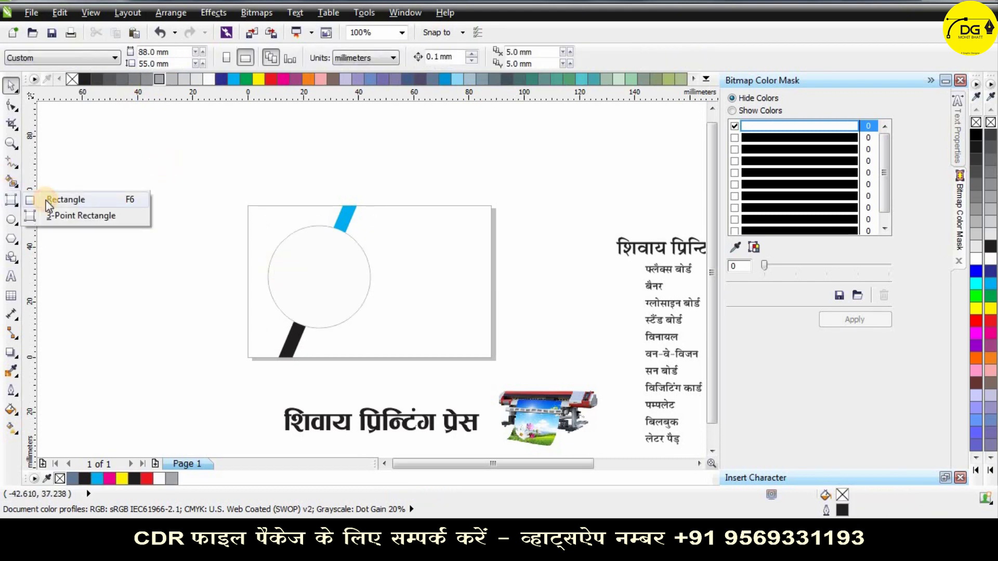
pyautogui.click(47, 205)
pyautogui.moveTo(185, 197); pyautogui.dragTo(421, 258)
pyautogui.scroll(1, 376, 293)
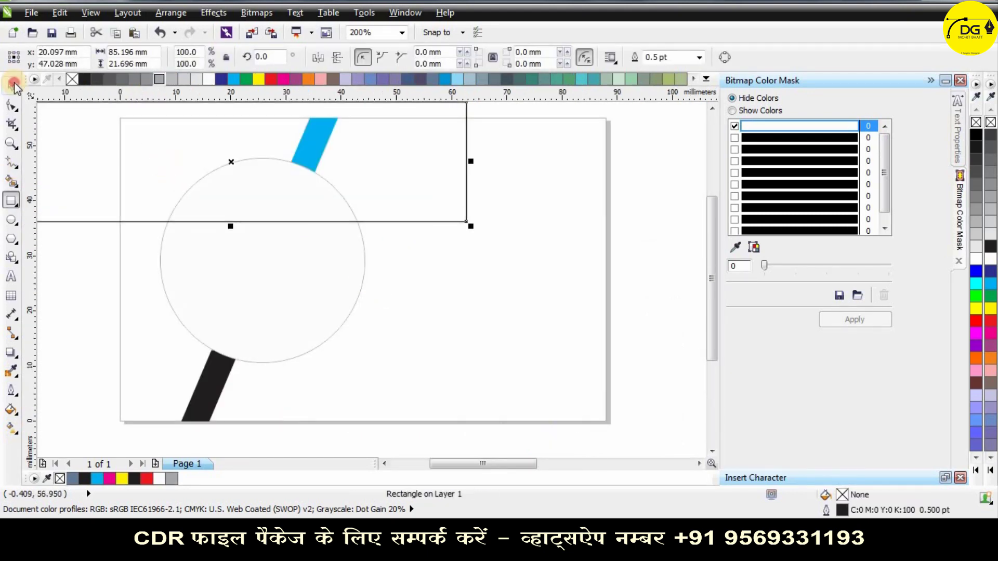
pyautogui.moveTo(286, 86); pyautogui.dragTo(328, 212)
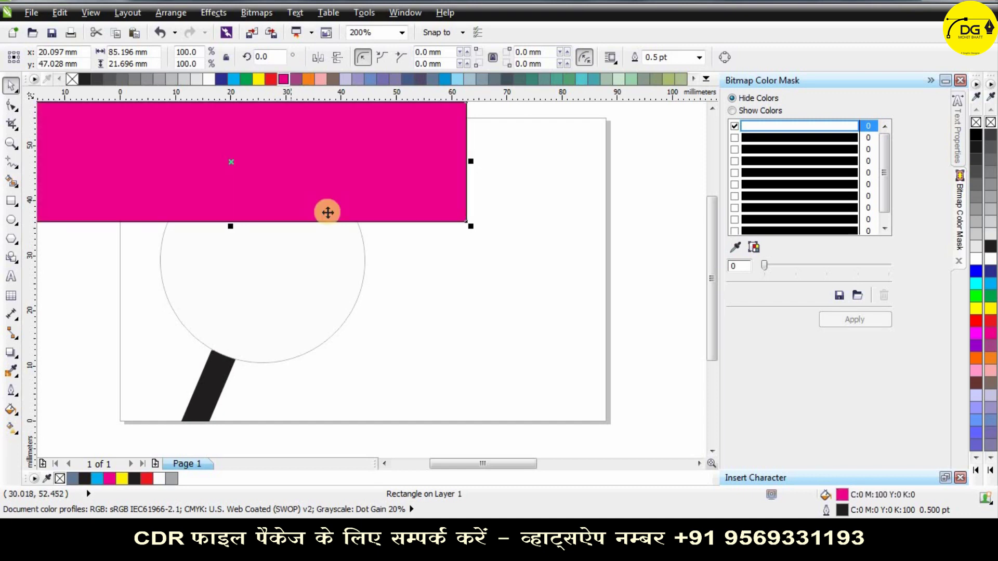
pyautogui.click(234, 82)
pyautogui.press('F3')
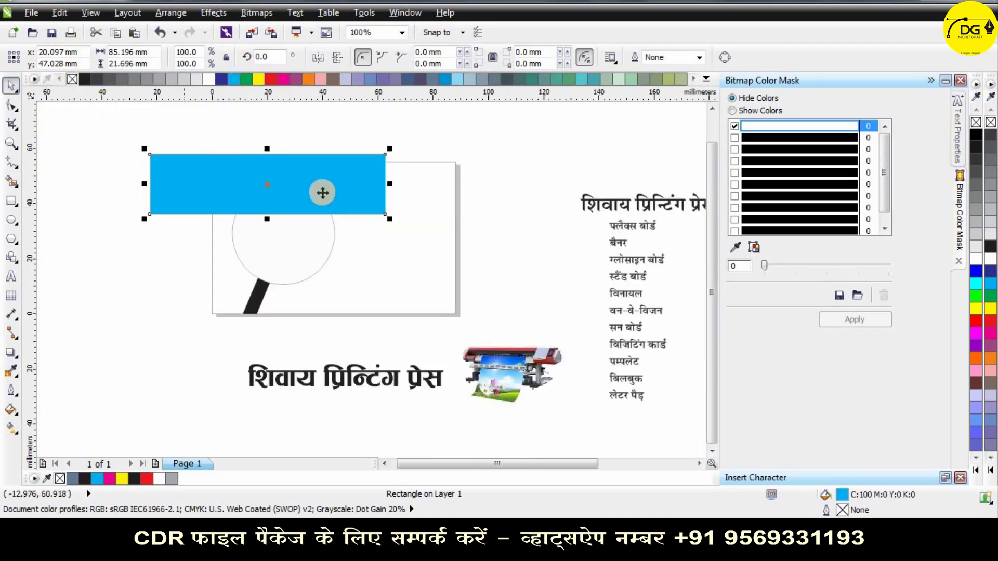
# Reduce the cyan rectangle's height to about 5.2 mm and stack copies directly below it to make four touching strips.
pyautogui.scroll(2, 321, 192)
pyautogui.moveTo(210, 112); pyautogui.dragTo(211, 215)
pyautogui.moveTo(236, 221)
pyautogui.mouseDown()
pyautogui.moveTo(250, 186)
pyautogui.moveTo(244, 223)
pyautogui.moveTo(247, 213)
pyautogui.mouseUp()
pyautogui.rightClick(247, 214)
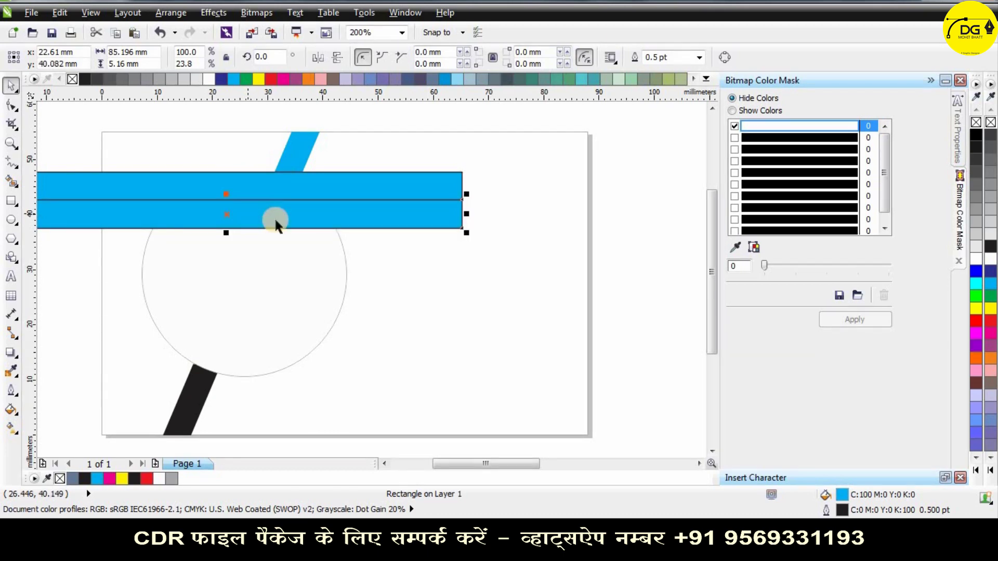
pyautogui.hotkey('ctrl', 'r')
pyautogui.hotkey('ctrl', 'r')
pyautogui.scroll(-1, 342, 234)
# Fill the second strip with magenta, the third with yellow and the fourth with black.
pyautogui.click(196, 222)
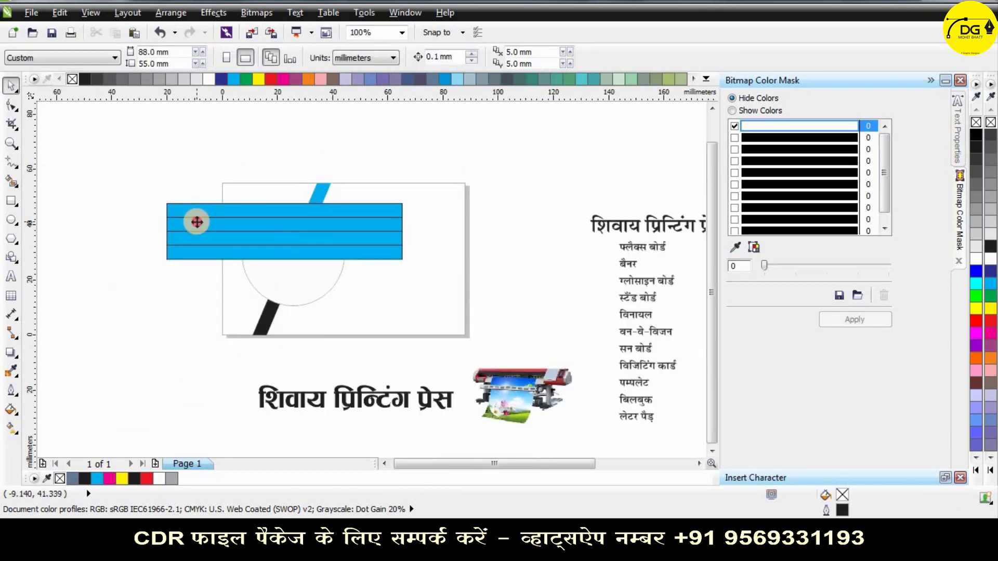
pyautogui.click(257, 79)
pyautogui.click(283, 79)
pyautogui.click(125, 222)
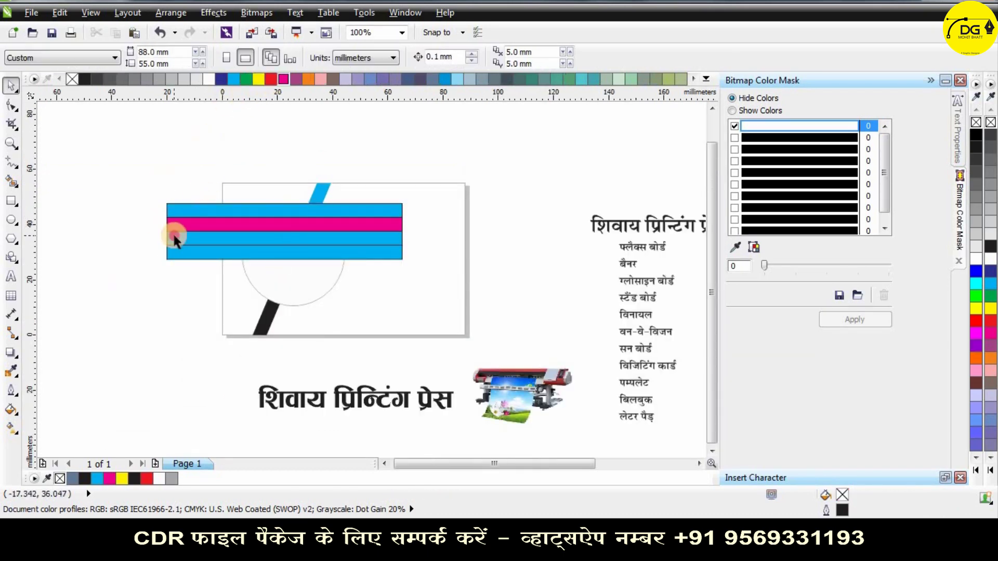
pyautogui.click(174, 239)
pyautogui.click(258, 79)
pyautogui.click(234, 262)
pyautogui.click(235, 265)
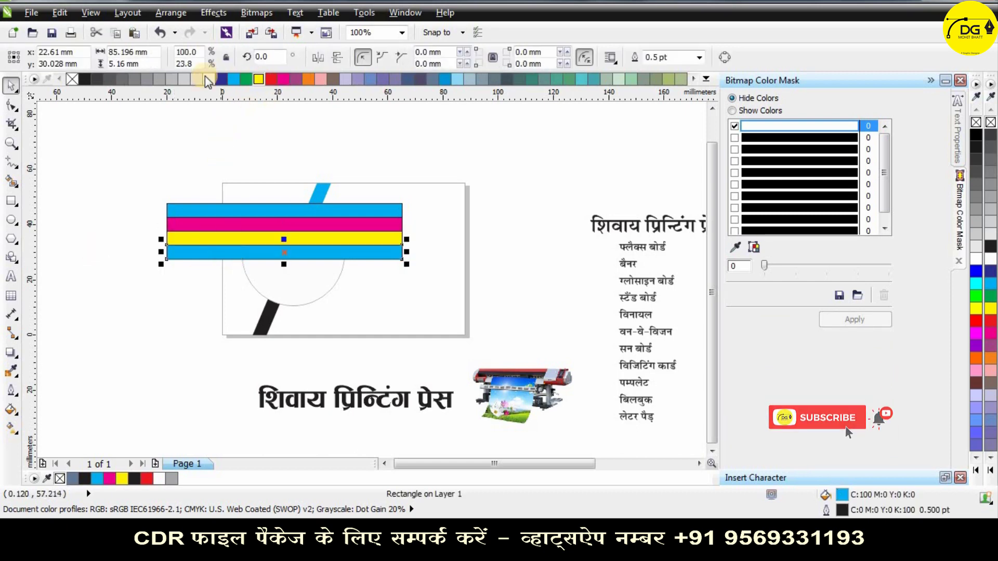
pyautogui.click(84, 79)
# Group the four strips without outlines and place the group inside the white circle as a PowerClip.
pyautogui.moveTo(101, 175); pyautogui.dragTo(411, 271)
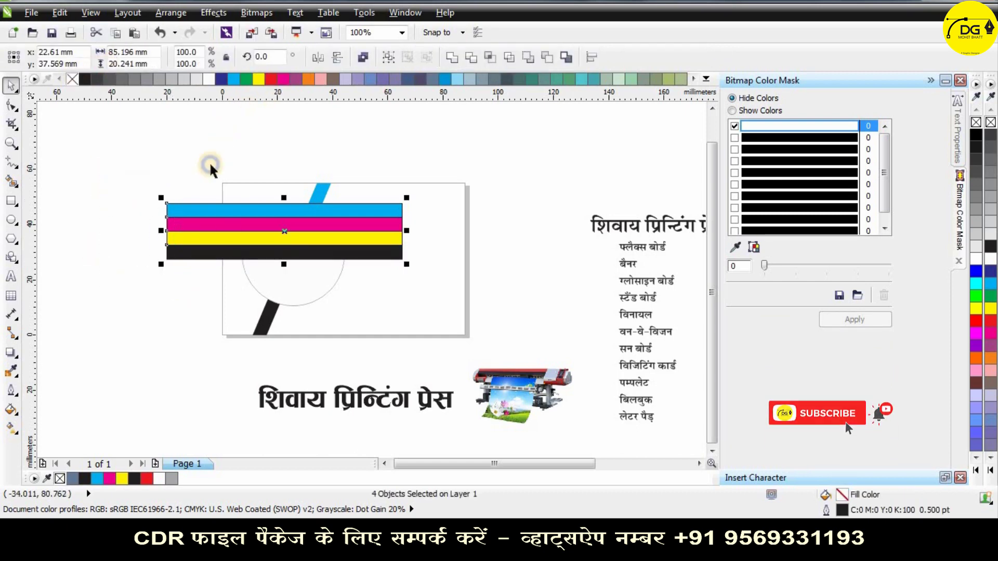
pyautogui.hotkey('ctrl', 'g')
pyautogui.keyDown('ctrl'); pyautogui.rightClick(318, 240); pyautogui.keyUp('ctrl')
pyautogui.click(198, 228)
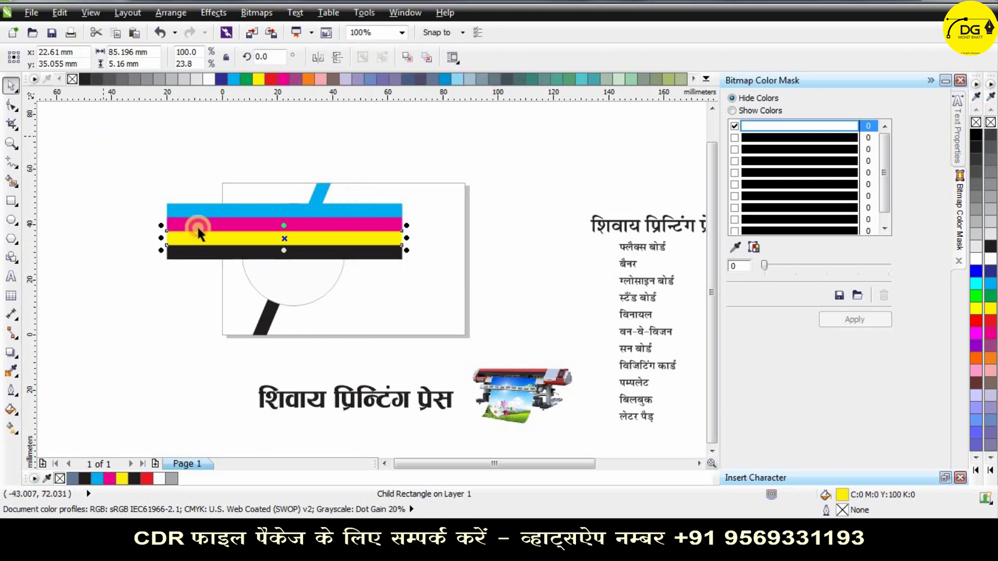
pyautogui.moveTo(207, 238); pyautogui.dragTo(216, 224)
pyautogui.rightClick(217, 224)
pyautogui.click(268, 2)
pyautogui.click(285, 312)
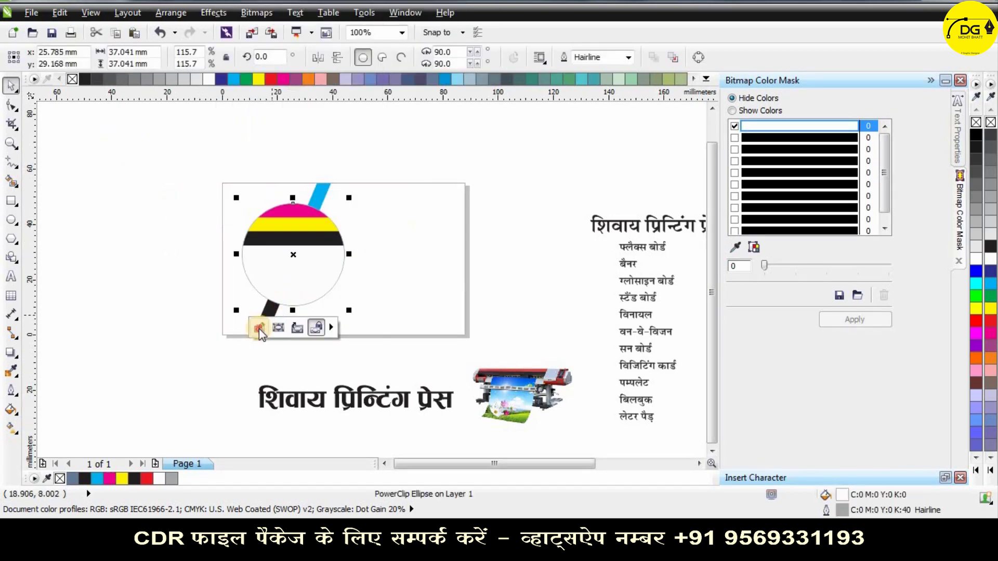
# Edit the circle's PowerClip contents, moving and stretching the strips to about 38.6 mm high so they cover the whole circle.
pyautogui.click(260, 326)
pyautogui.moveTo(303, 236); pyautogui.dragTo(304, 237)
pyautogui.scroll(1, 304, 249)
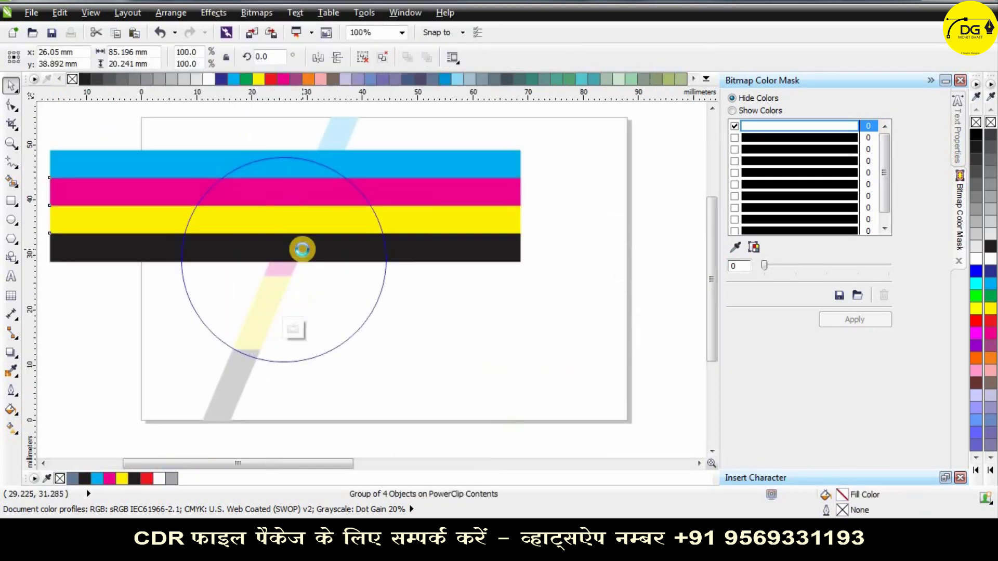
pyautogui.press('Down')
pyautogui.press('Down')
pyautogui.press('Down')
pyautogui.press('Down')
pyautogui.press('Down')
pyautogui.press('Down')
pyautogui.press('Down')
pyautogui.moveTo(285, 278); pyautogui.dragTo(276, 372)
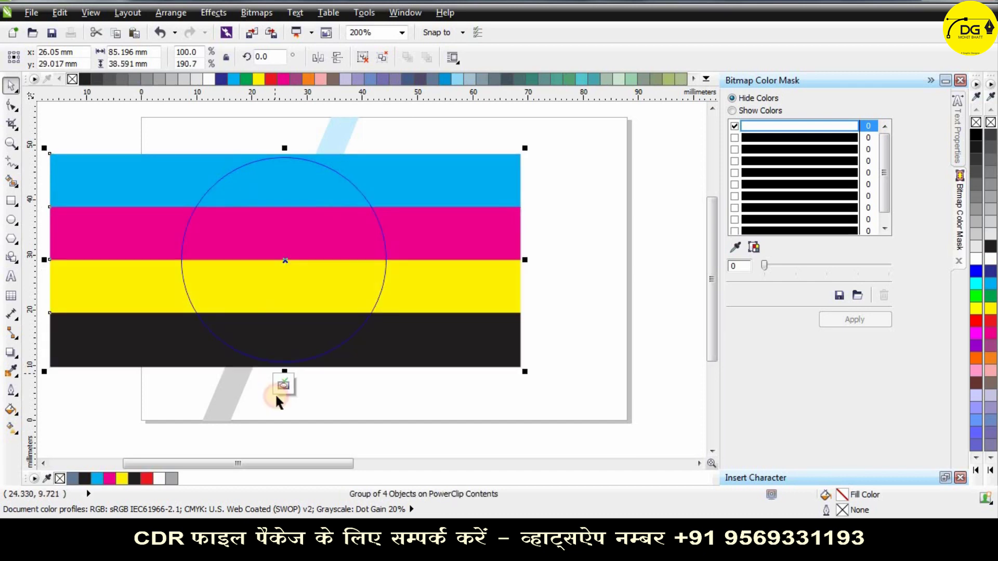
pyautogui.click(283, 385)
pyautogui.click(182, 199)
# Add a concentric copy of the striped circle about 34.1 mm across, then extract and delete its strips.
pyautogui.moveTo(237, 213); pyautogui.dragTo(276, 225)
pyautogui.hotkey('ctrl', 'z')
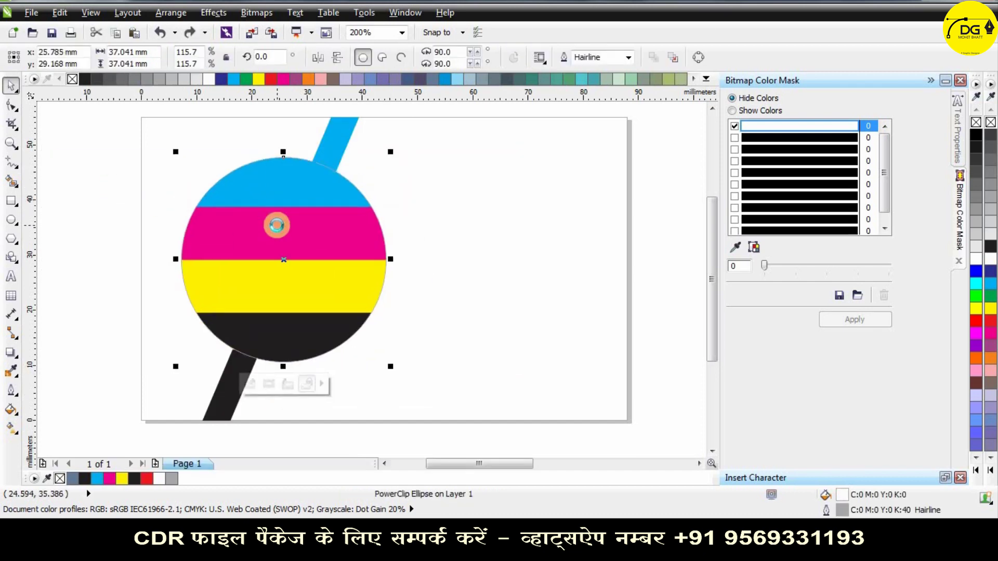
pyautogui.moveTo(388, 153); pyautogui.dragTo(383, 154)
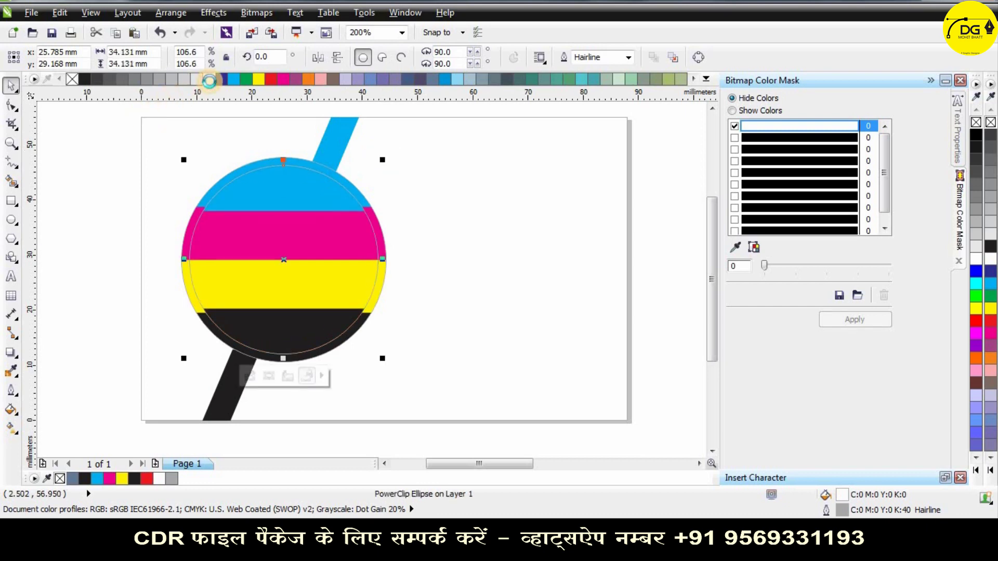
pyautogui.click(286, 375)
pyautogui.moveTo(344, 245); pyautogui.dragTo(530, 245)
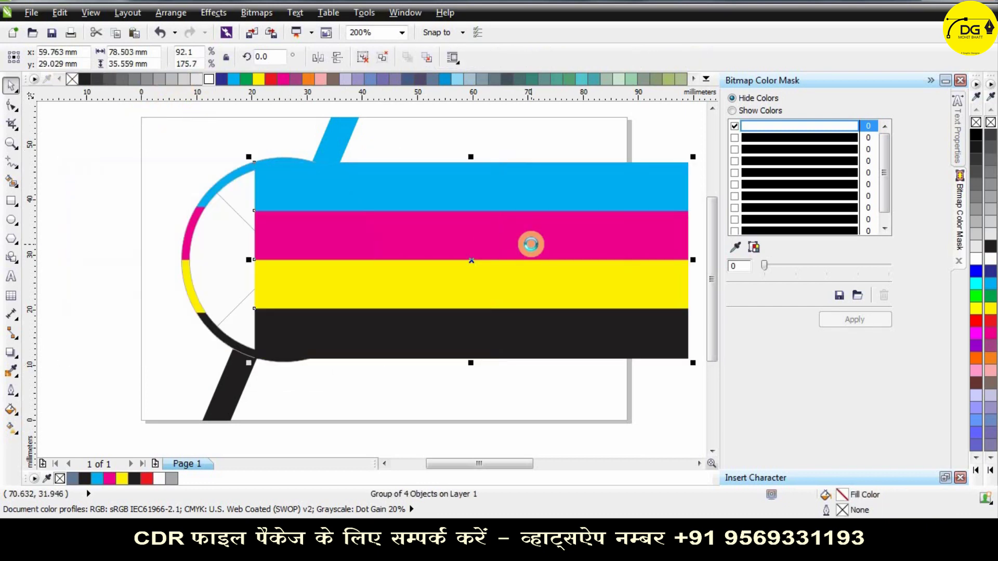
pyautogui.press('Delete')
# Set the frame type of the emptied inner circle to None.
pyautogui.click(276, 268)
pyautogui.rightClick(231, 216)
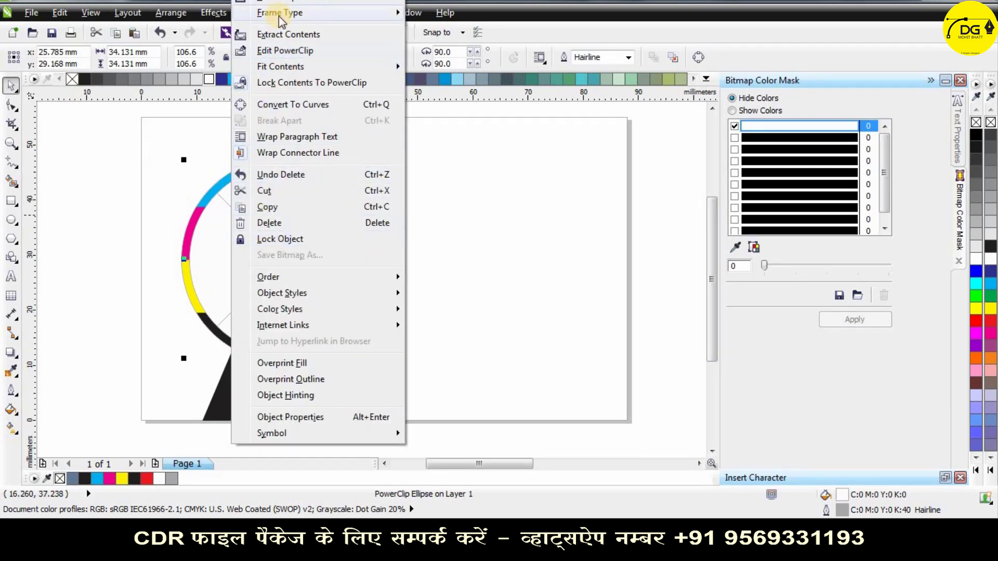
pyautogui.click(439, 55)
pyautogui.click(133, 251)
pyautogui.scroll(3, 198, 236)
pyautogui.scroll(-3, 245, 260)
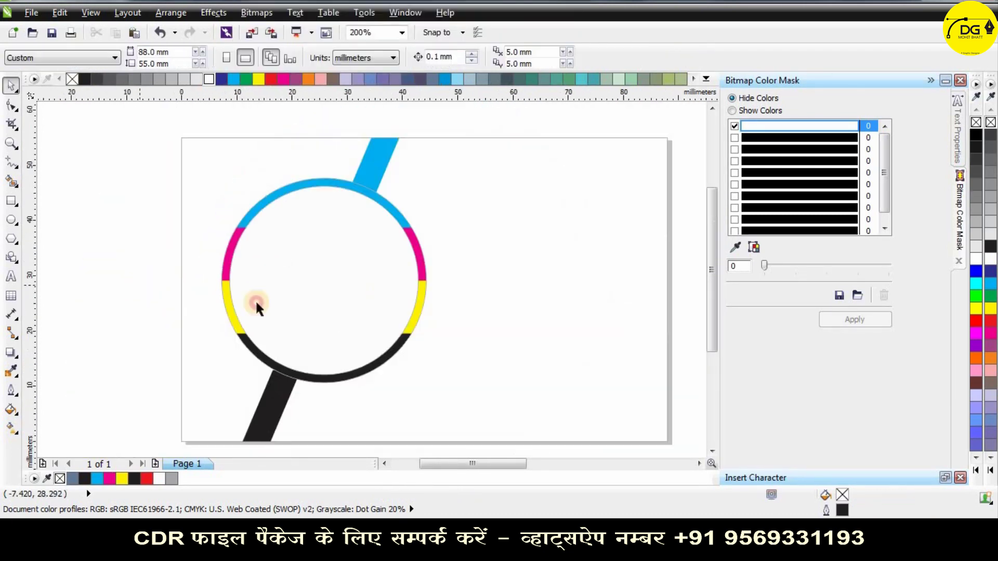
# Remove the outline of the inner white circle.
pyautogui.scroll(3, 258, 306)
pyautogui.moveTo(215, 360); pyautogui.dragTo(250, 356)
pyautogui.hotkey('ctrl', 'z')
pyautogui.rightClick(74, 79)
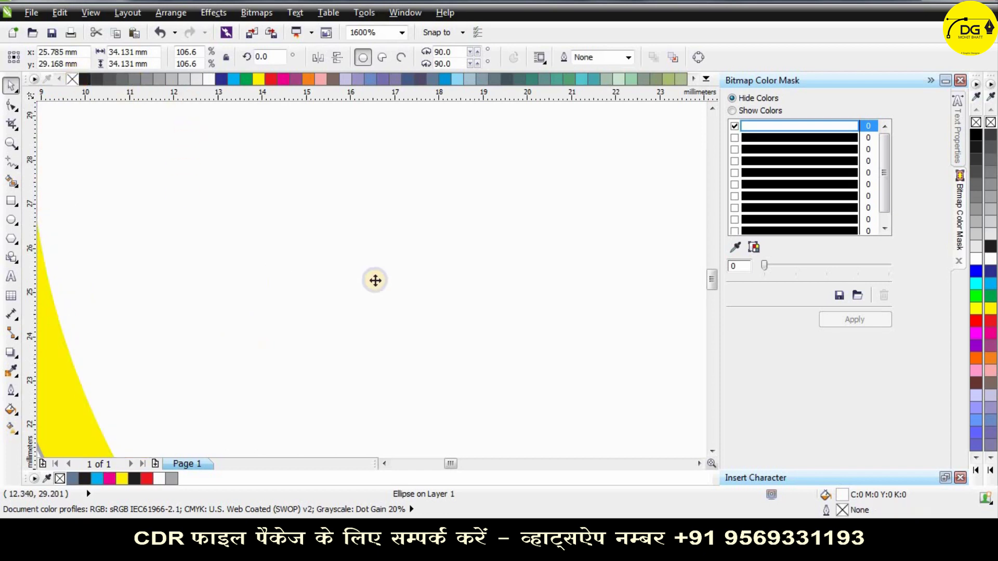
# Remove the outline of the outer striped circle.
pyautogui.scroll(-3, 375, 281)
pyautogui.click(357, 320)
pyautogui.scroll(3, 358, 321)
pyautogui.hotkey('ctrl', 'z')
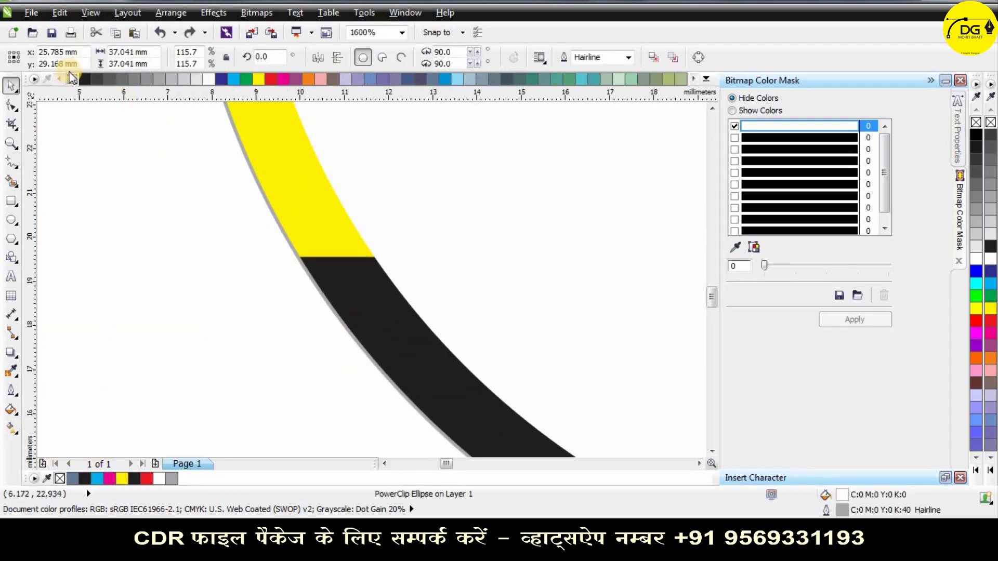
pyautogui.rightClick(72, 78)
pyautogui.press('Escape')
pyautogui.scroll(-3, 218, 167)
pyautogui.click(99, 225)
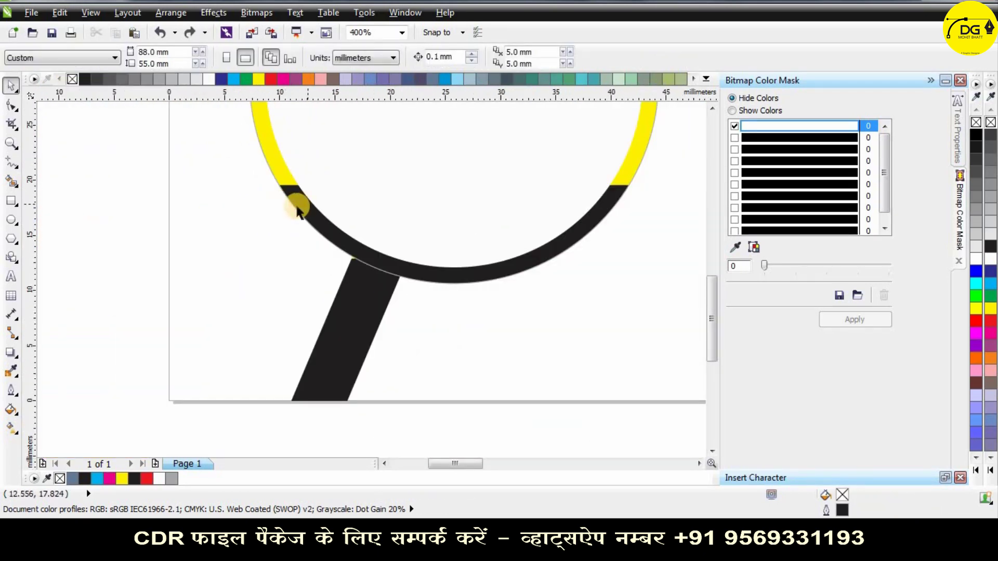
pyautogui.click(297, 208)
pyautogui.click(186, 277)
# Move the printer image onto the circle and enlarge it to about 46.8 × 26 mm, extending past the ring's right side.
pyautogui.scroll(-3, 195, 283)
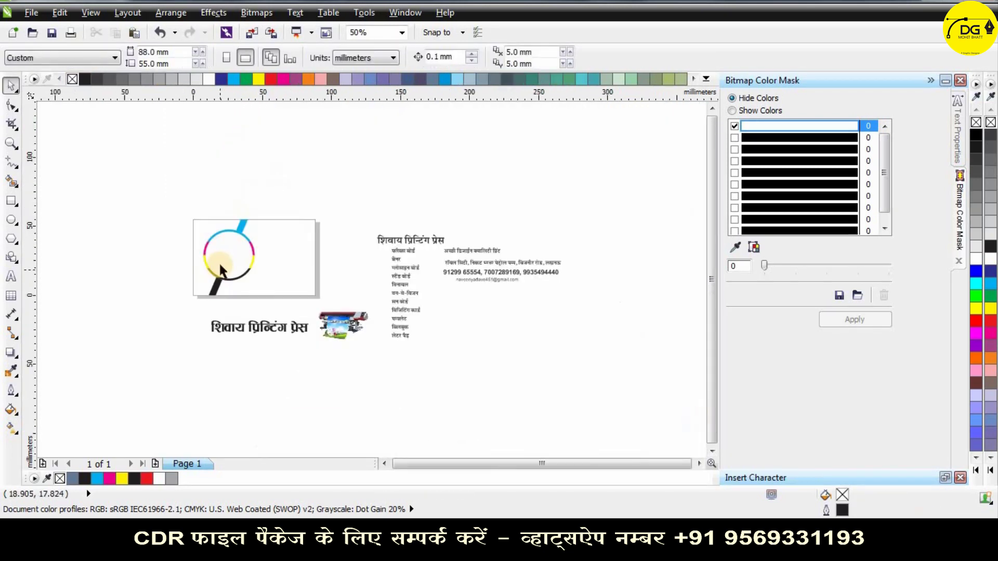
pyautogui.scroll(1, 219, 270)
pyautogui.moveTo(470, 388); pyautogui.dragTo(238, 249)
pyautogui.scroll(1, 239, 247)
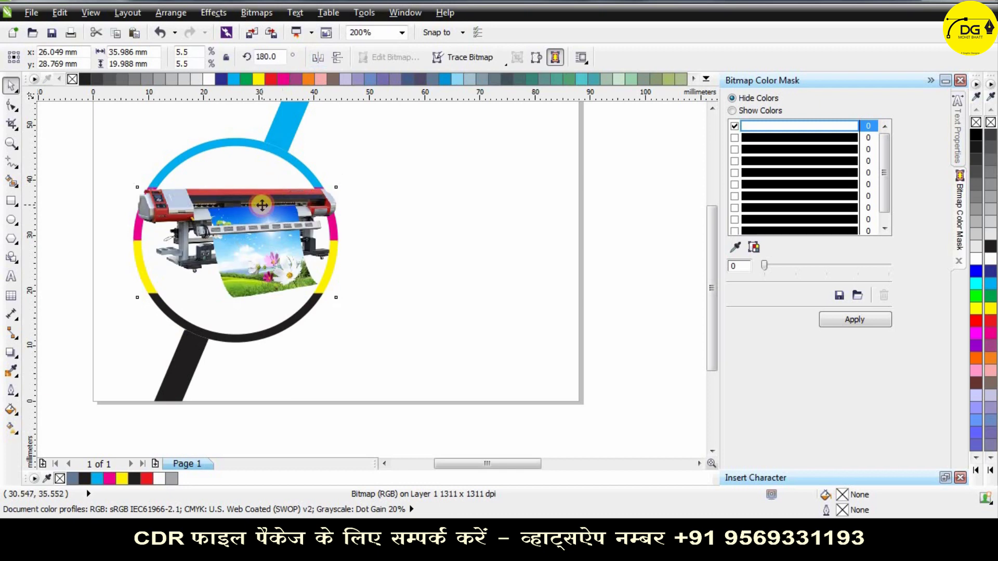
pyautogui.moveTo(261, 205); pyautogui.dragTo(262, 210)
pyautogui.moveTo(358, 179); pyautogui.dragTo(372, 170)
pyautogui.moveTo(292, 215); pyautogui.dragTo(239, 239)
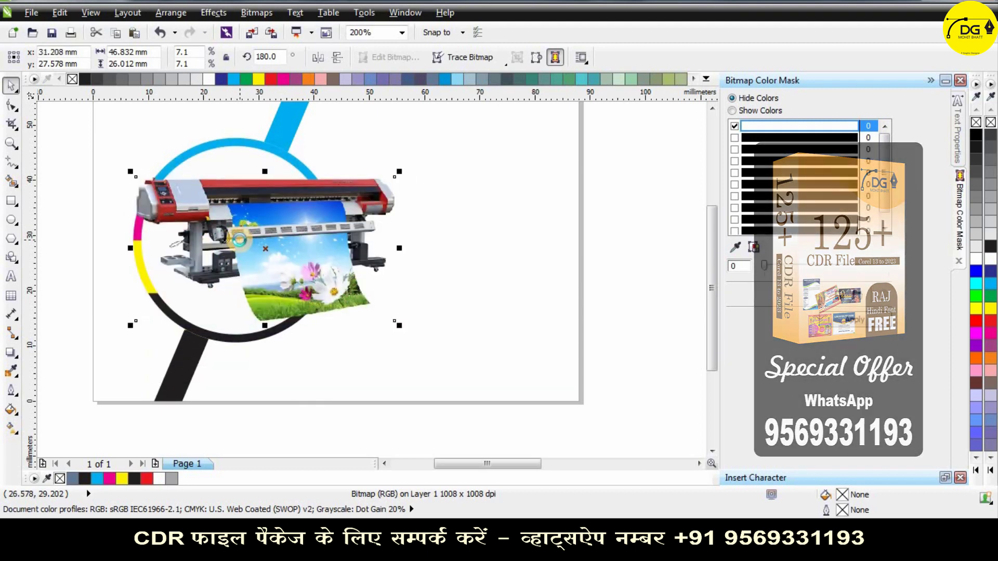
# Place the printer image inside the inner white circle as a PowerClip and put an identical full copy over it.
pyautogui.rightClick(275, 212)
pyautogui.click(309, 4)
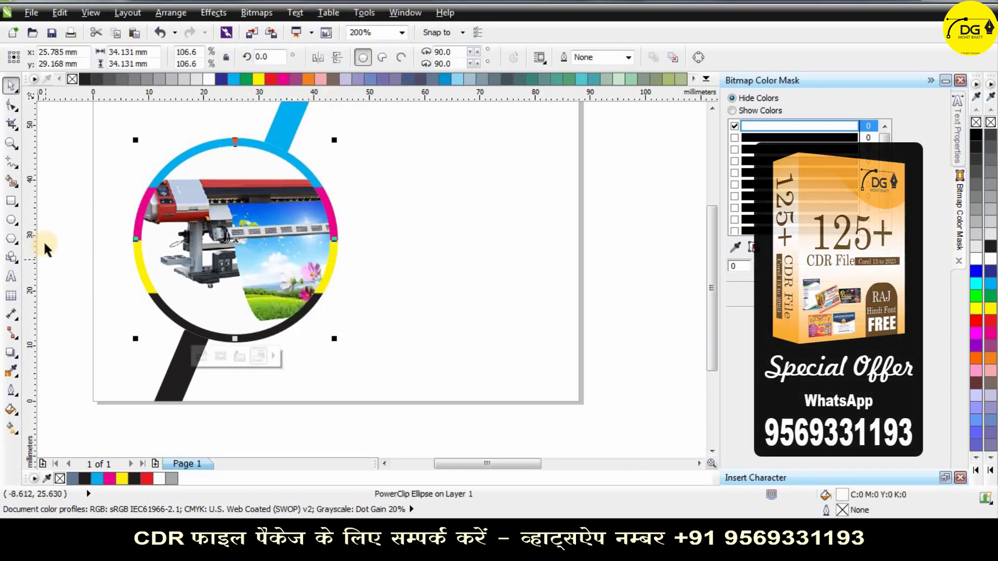
pyautogui.click(111, 230)
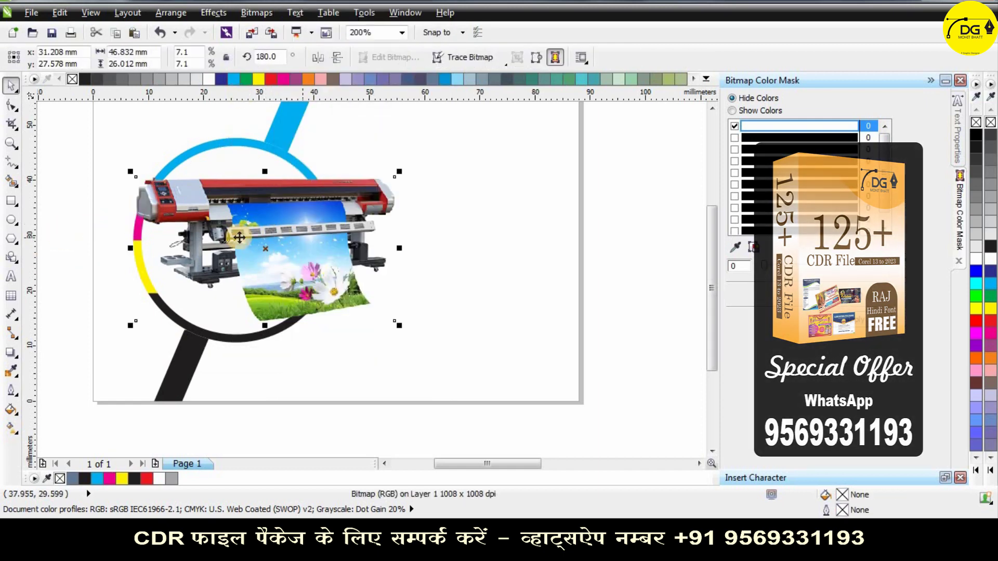
# Crop the left part off the upper printer copy with the Shape tool so it overlaps only the ring's right side.
pyautogui.click(11, 104)
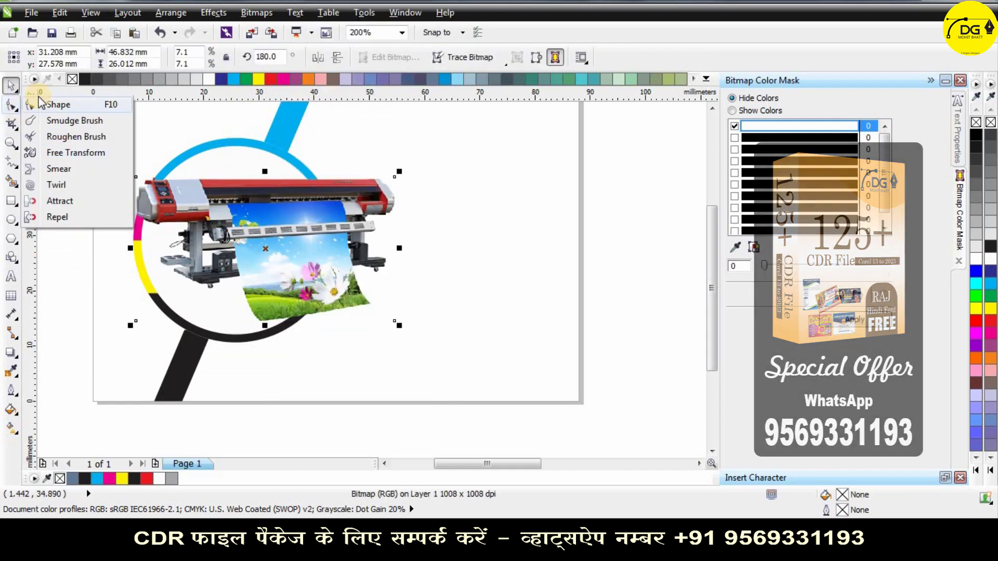
pyautogui.click(47, 102)
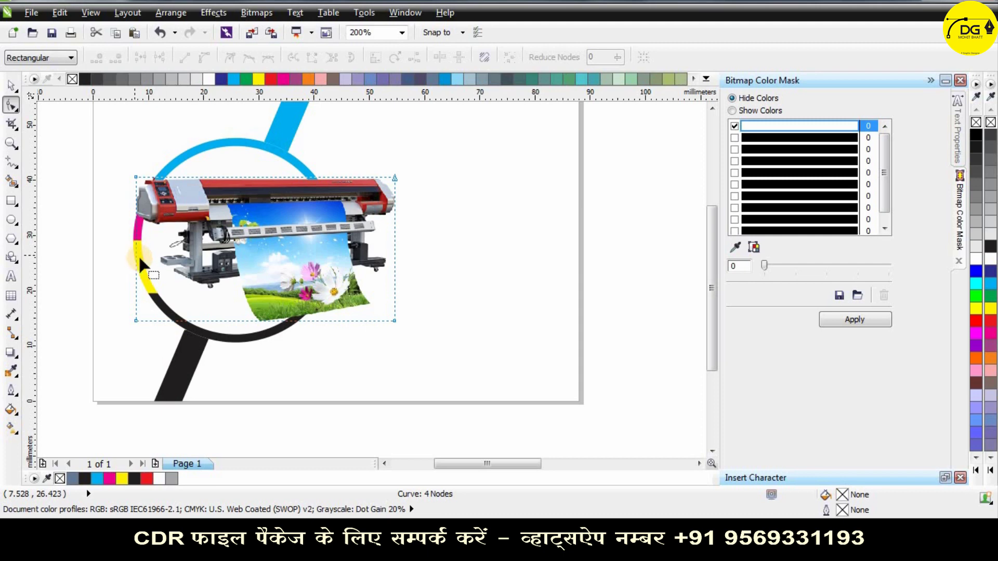
pyautogui.moveTo(137, 259); pyautogui.dragTo(208, 268)
pyautogui.scroll(-1, 256, 248)
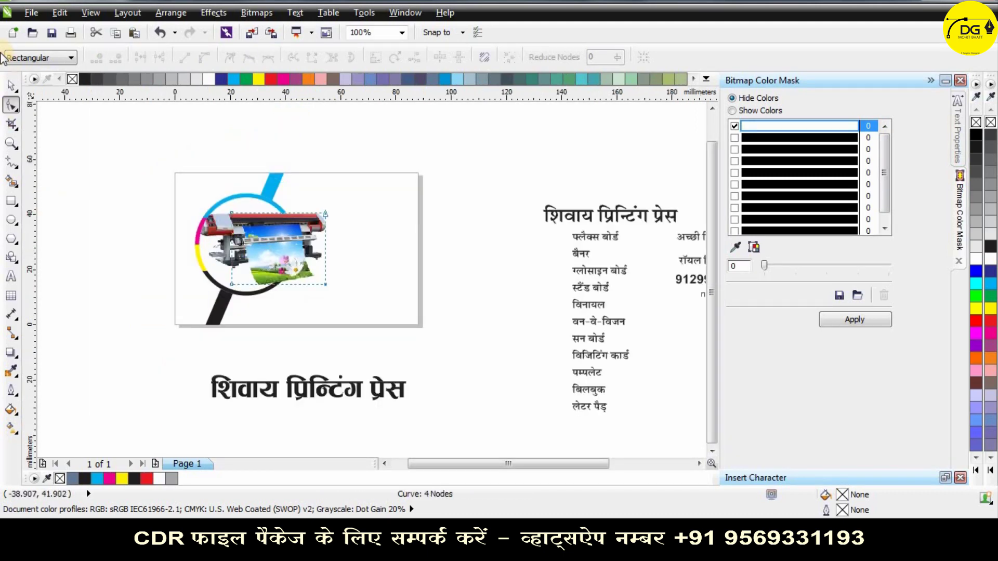
pyautogui.click(11, 86)
pyautogui.scroll(2, 257, 246)
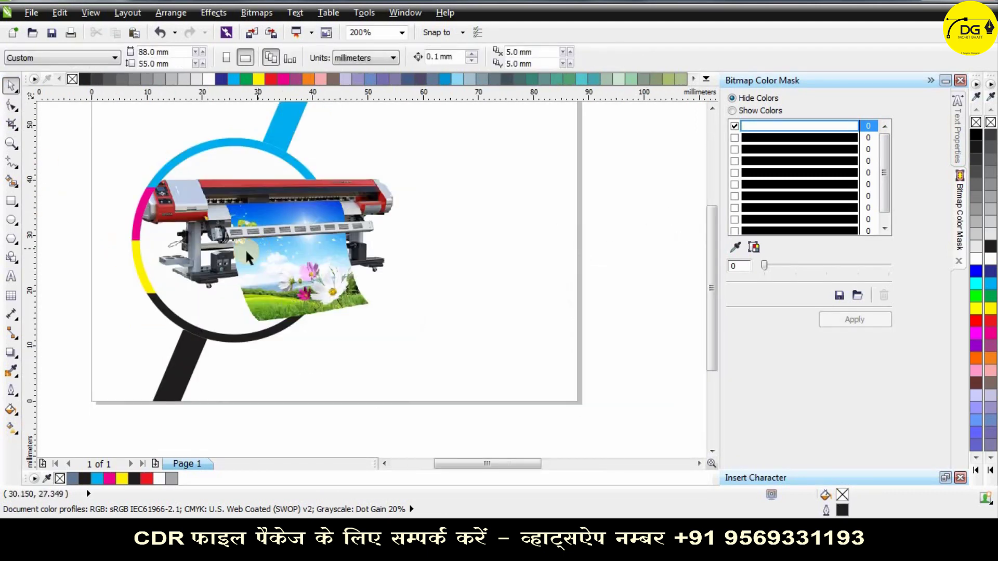
pyautogui.scroll(-2, 342, 226)
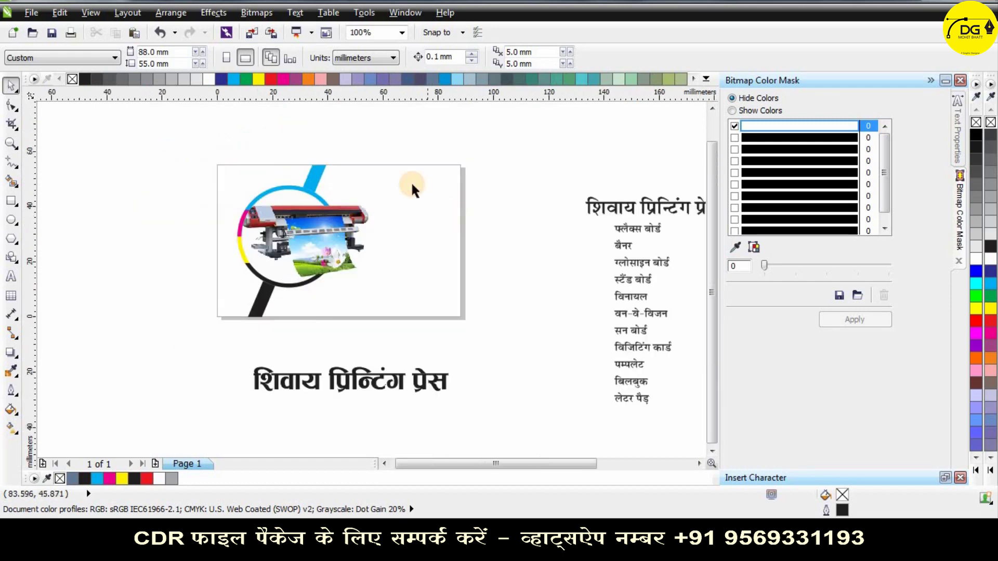
# Narrow and slightly lengthen the slanted CMYK strip to about 14.1 × 60 mm, keeping it centred behind the ring.
pyautogui.click(333, 174)
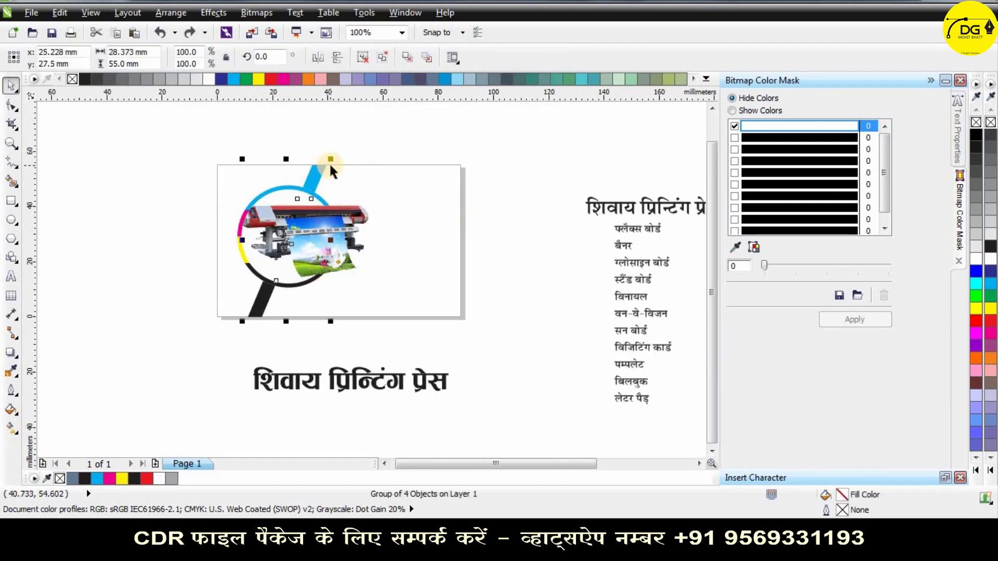
pyautogui.moveTo(331, 161); pyautogui.dragTo(394, 167)
pyautogui.hotkey('ctrl', 'z')
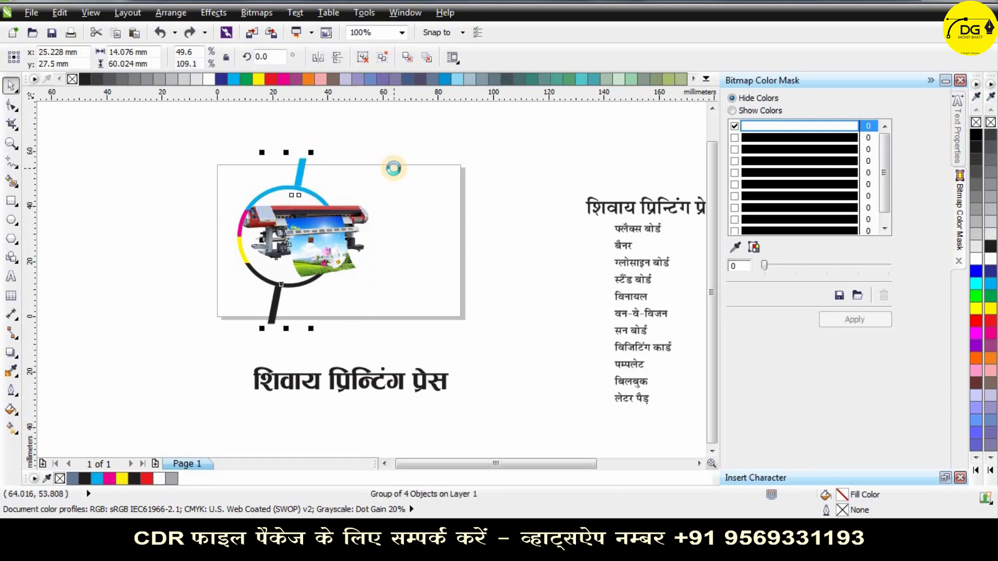
pyautogui.scroll(1, 289, 167)
pyautogui.scroll(-1, 318, 161)
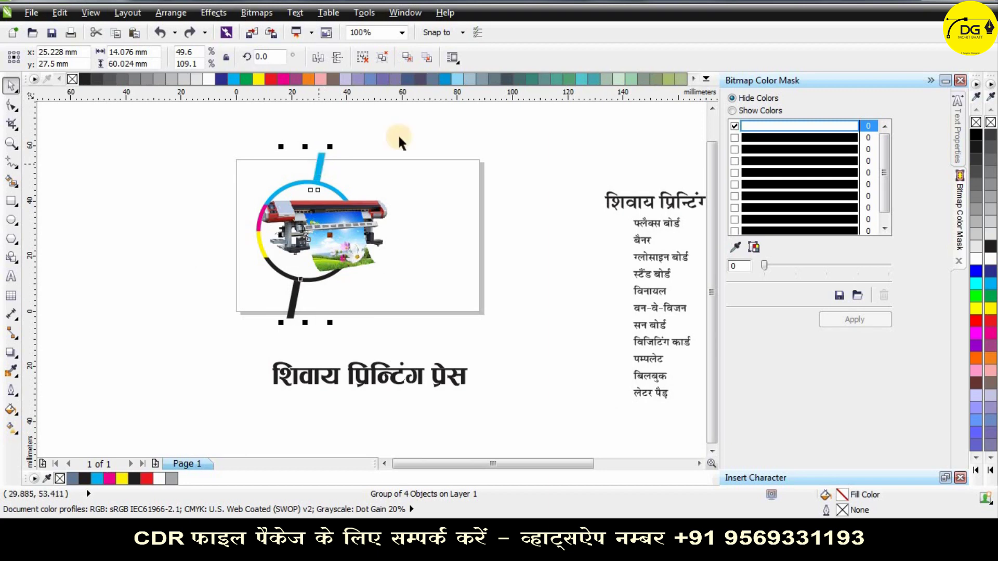
# Create a page-sized 88 × 55 mm rectangle, PowerClip the slanted strip inside it and remove the rectangle's outline.
pyautogui.click(158, 186)
pyautogui.doubleClick(12, 200)
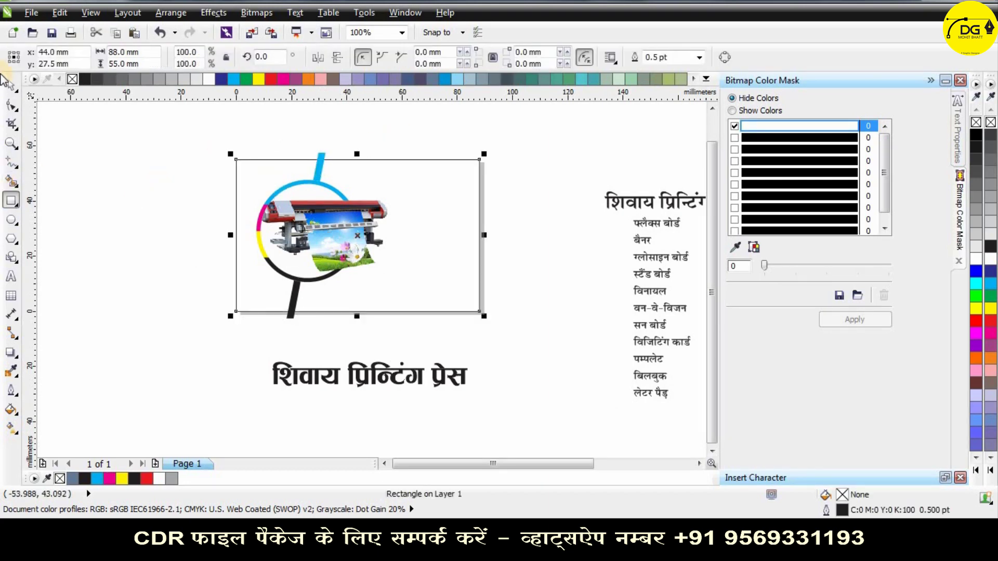
pyautogui.click(319, 164)
pyautogui.scroll(1, 320, 164)
pyautogui.rightClick(320, 164)
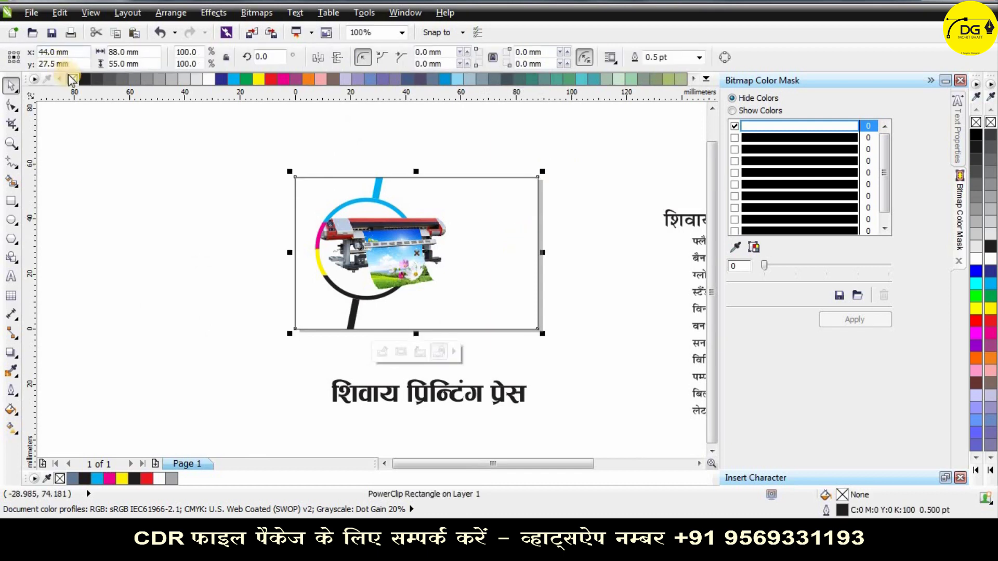
pyautogui.click(231, 220)
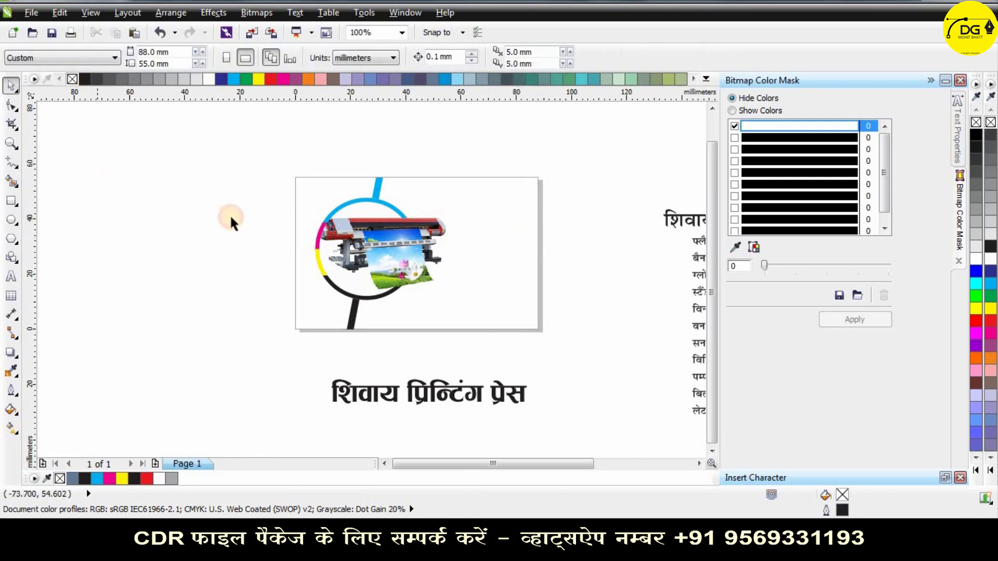
# Apply a linear fountain fill to the card background, running diagonally from outside its upper-left corner past its lower-right corner.
pyautogui.scroll(-1, 232, 221)
pyautogui.scroll(1, 398, 254)
pyautogui.scroll(-1, 367, 269)
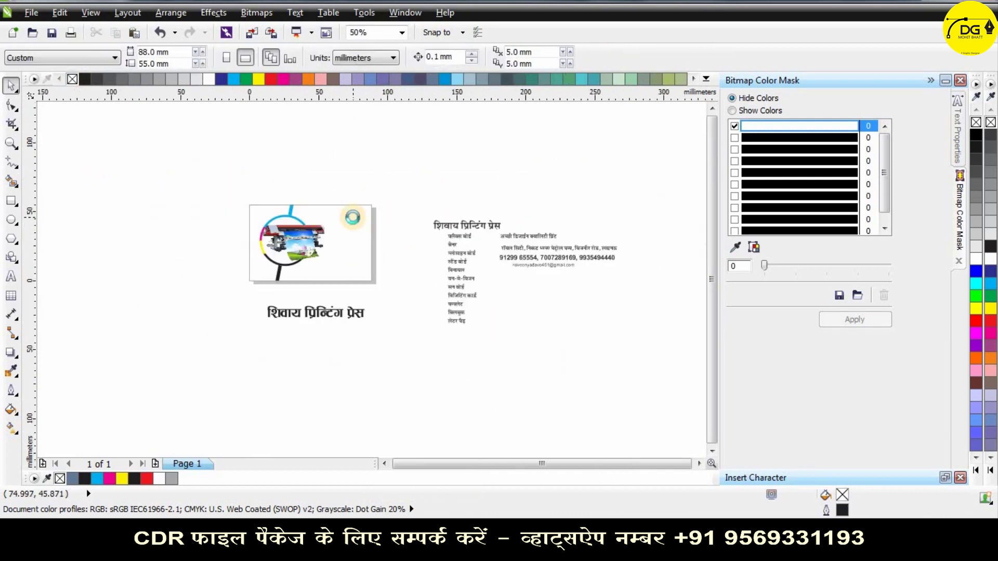
pyautogui.scroll(1, 355, 219)
pyautogui.click(354, 230)
pyautogui.press('g')
pyautogui.moveTo(285, 202); pyautogui.dragTo(385, 377)
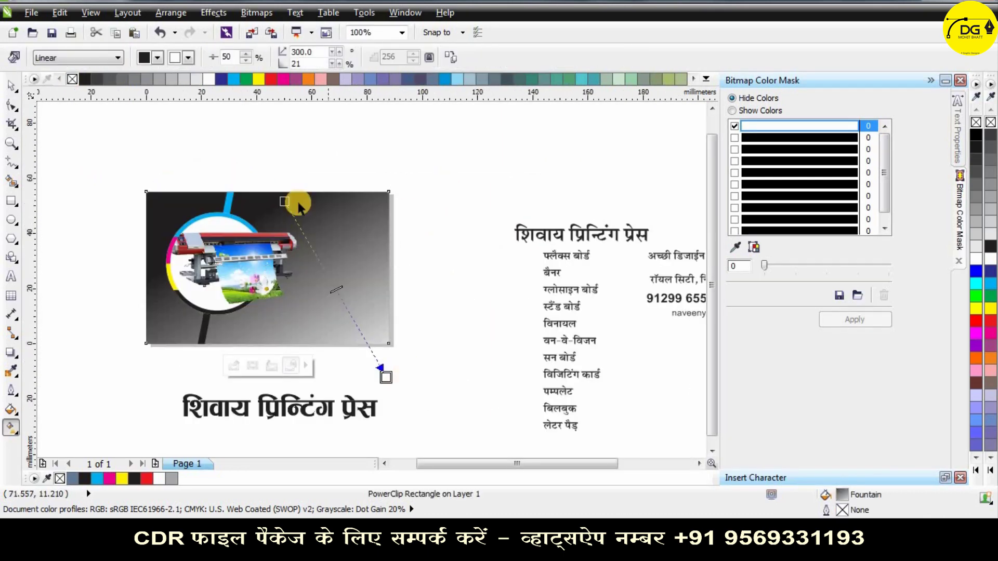
pyautogui.moveTo(101, 101); pyautogui.dragTo(45, 67)
pyautogui.scroll(-1, 293, 253)
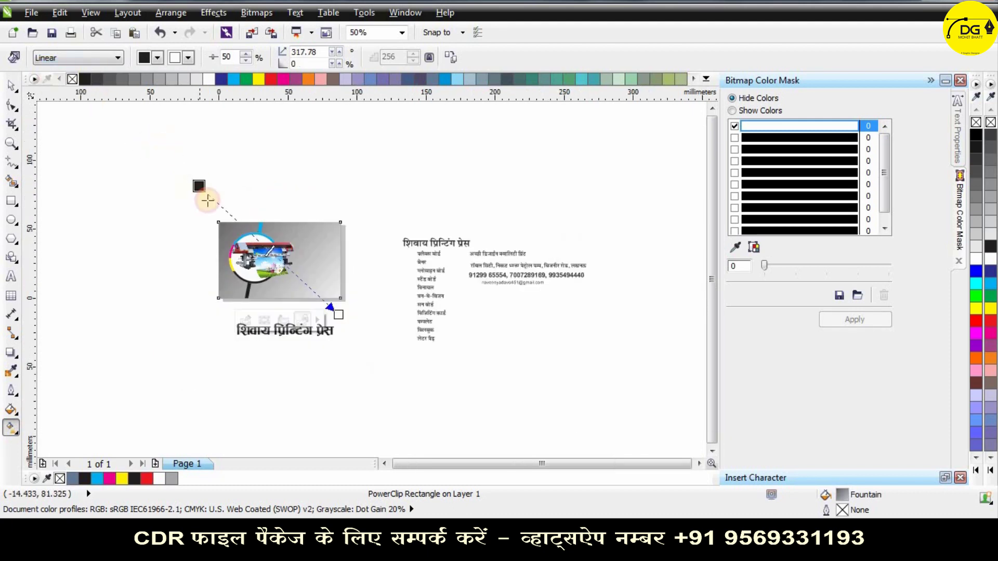
pyautogui.scroll(1, 220, 219)
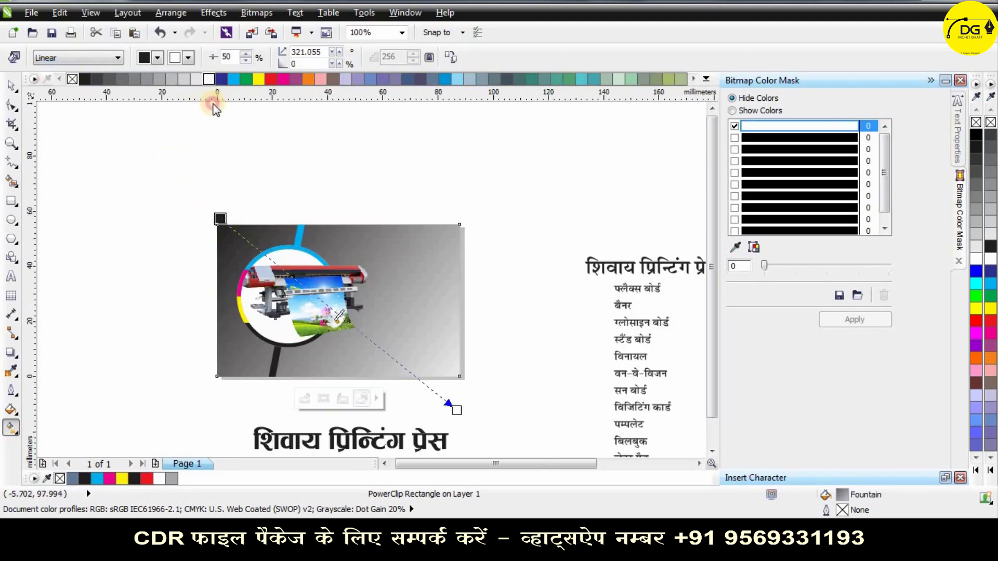
# Colour the background gradient from white to pale cream yellow and extend its start farther beyond the card's upper-left corner.
pyautogui.click(208, 79)
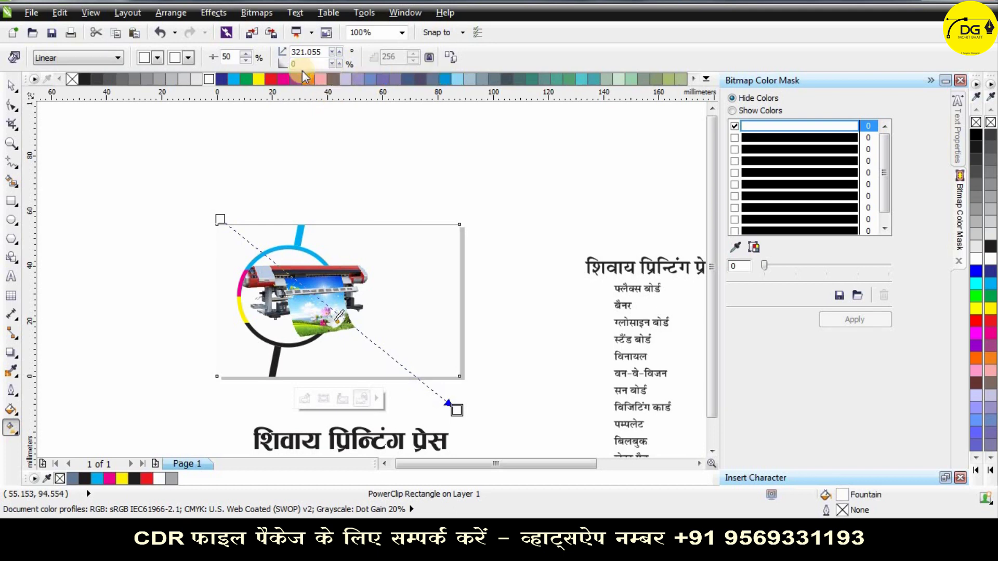
pyautogui.moveTo(270, 97); pyautogui.dragTo(457, 410)
pyautogui.scroll(-1, 397, 205)
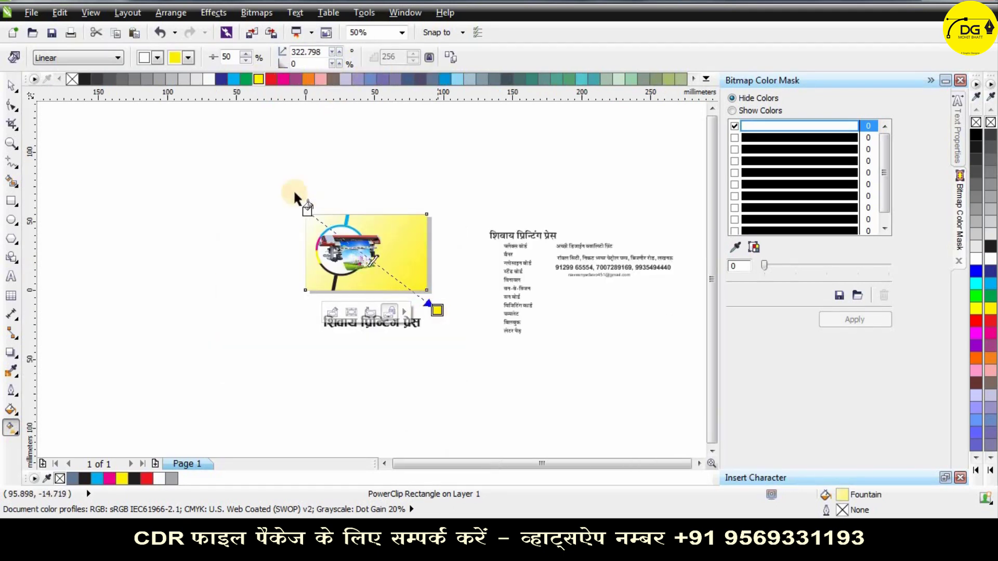
pyautogui.moveTo(307, 212); pyautogui.dragTo(285, 196)
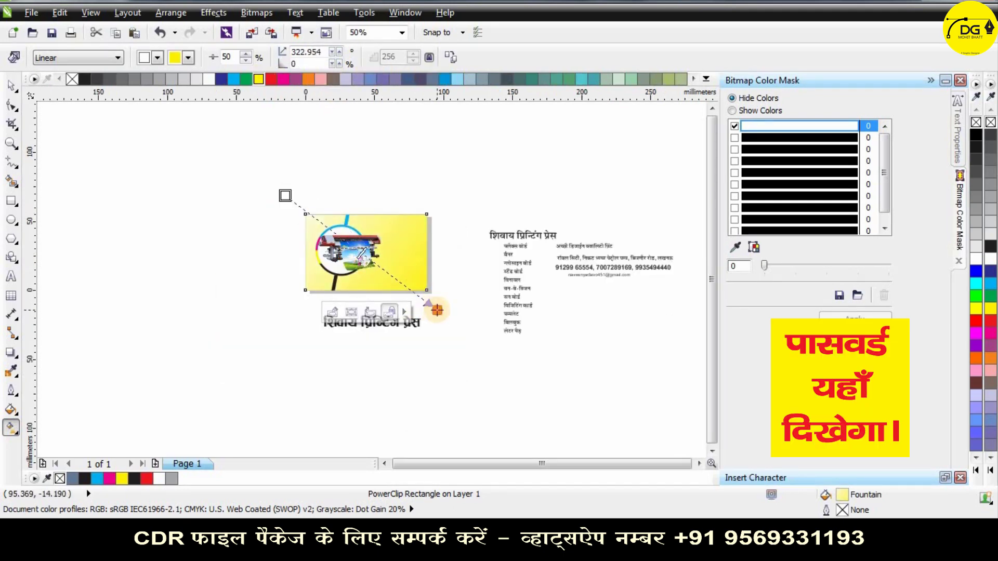
pyautogui.click(706, 79)
pyautogui.click(100, 100)
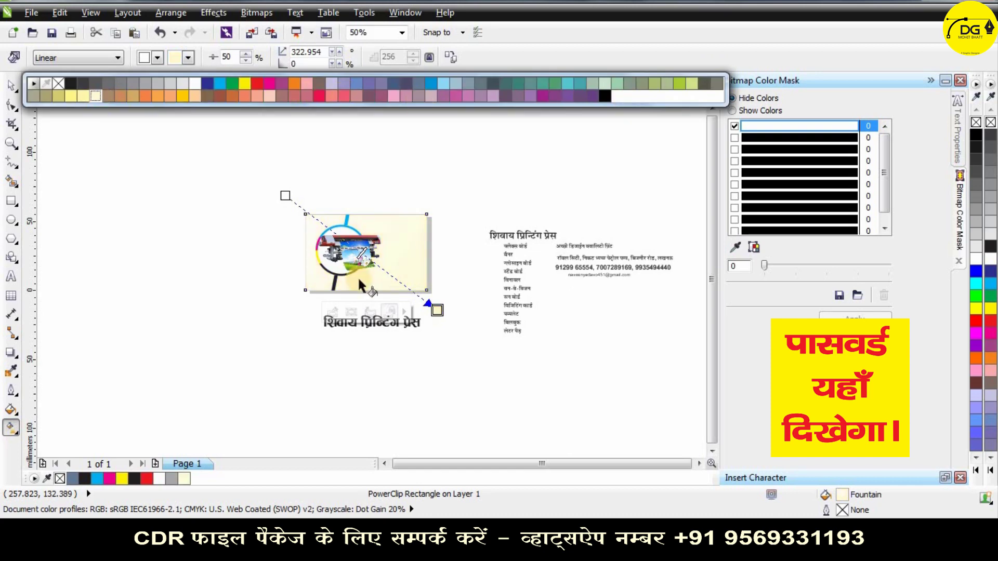
pyautogui.click(435, 312)
pyautogui.click(11, 85)
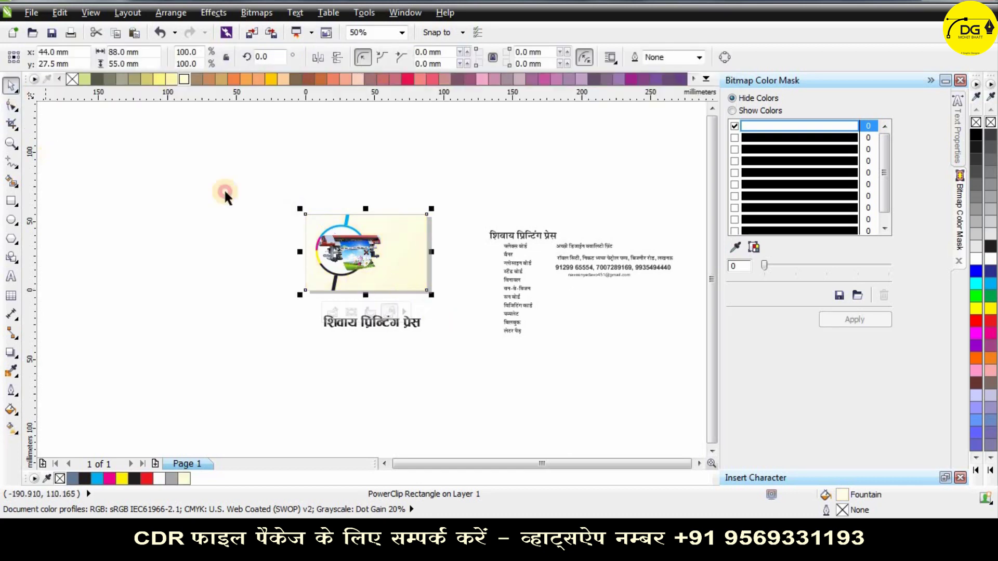
# Move the heading शिवाय प्रिन्टिंग प्रेस onto the card beside the printer and shrink it to about 29.4 × 3.8 mm.
pyautogui.click(225, 196)
pyautogui.scroll(1, 365, 264)
pyautogui.scroll(-1, 337, 349)
pyautogui.scroll(1, 411, 320)
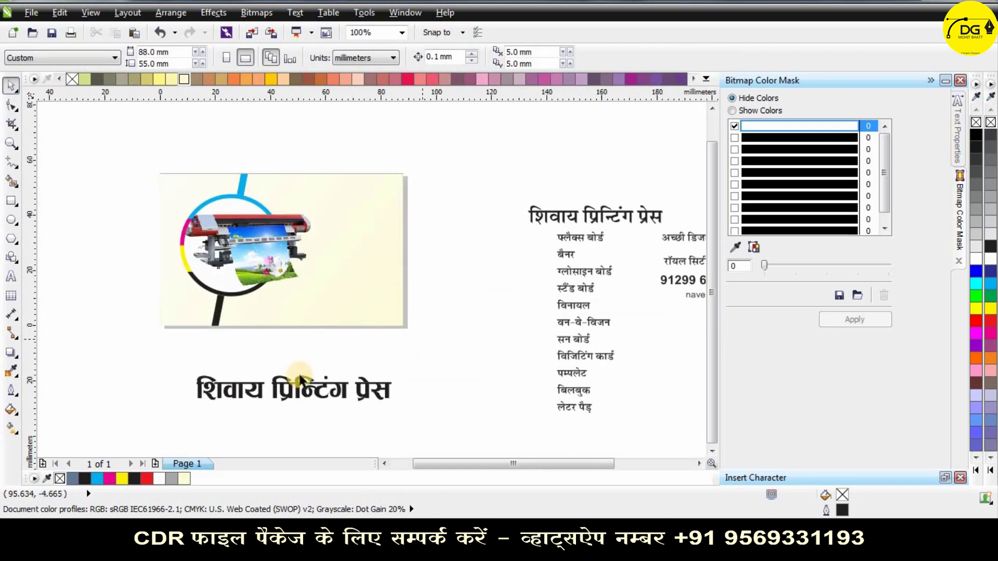
pyautogui.moveTo(299, 401); pyautogui.dragTo(318, 201)
pyautogui.scroll(1, 275, 230)
pyautogui.click(297, 213)
pyautogui.scroll(-1, 299, 214)
pyautogui.click(201, 350)
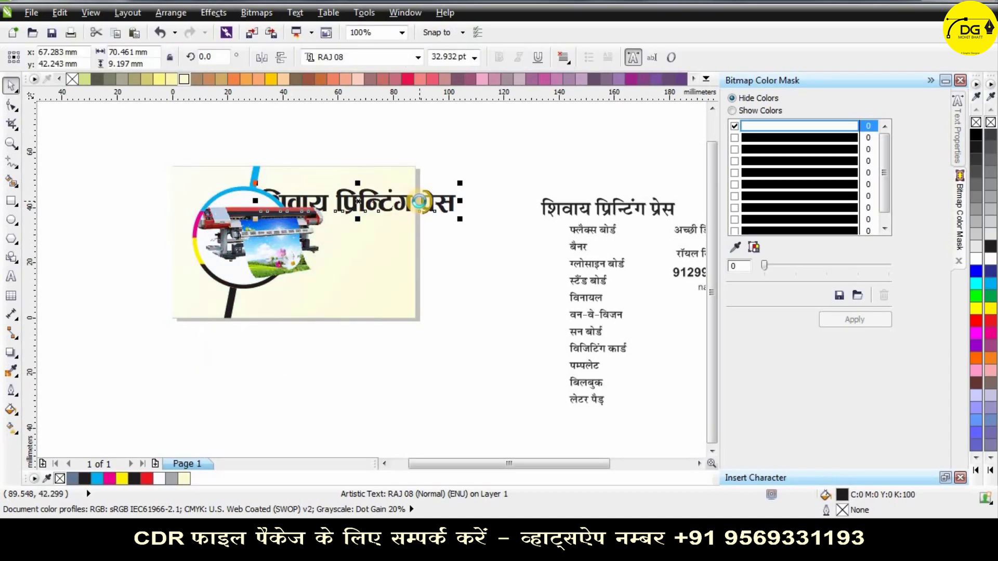
pyautogui.scroll(1, 420, 201)
pyautogui.moveTo(495, 174); pyautogui.dragTo(383, 185)
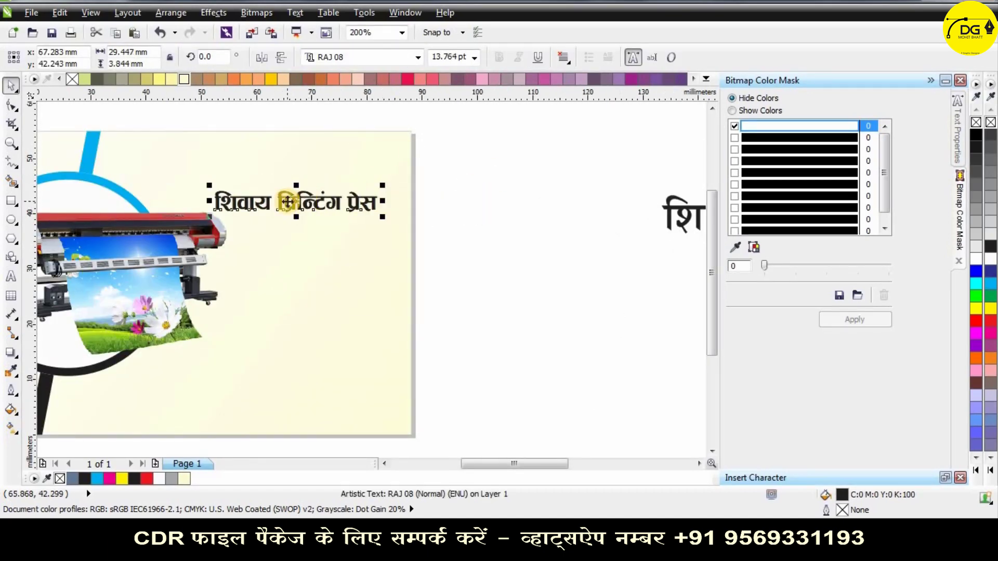
# Copy and delete प्रिन्टिंग प्रेस from the heading, and move the remaining word शिवाय outside the card.
pyautogui.scroll(1, 250, 174)
pyautogui.doubleClick(291, 229)
pyautogui.moveTo(291, 228); pyautogui.dragTo(544, 238)
pyautogui.hotkey('ctrl', 'c')
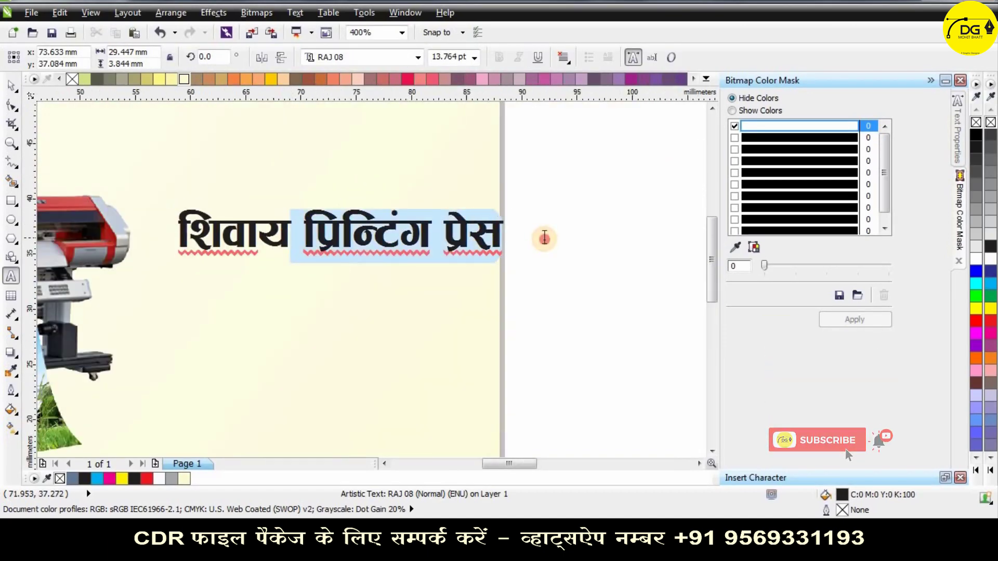
pyautogui.press('BackSpace')
pyautogui.scroll(-1, 545, 238)
pyautogui.click(11, 85)
pyautogui.click(628, 248)
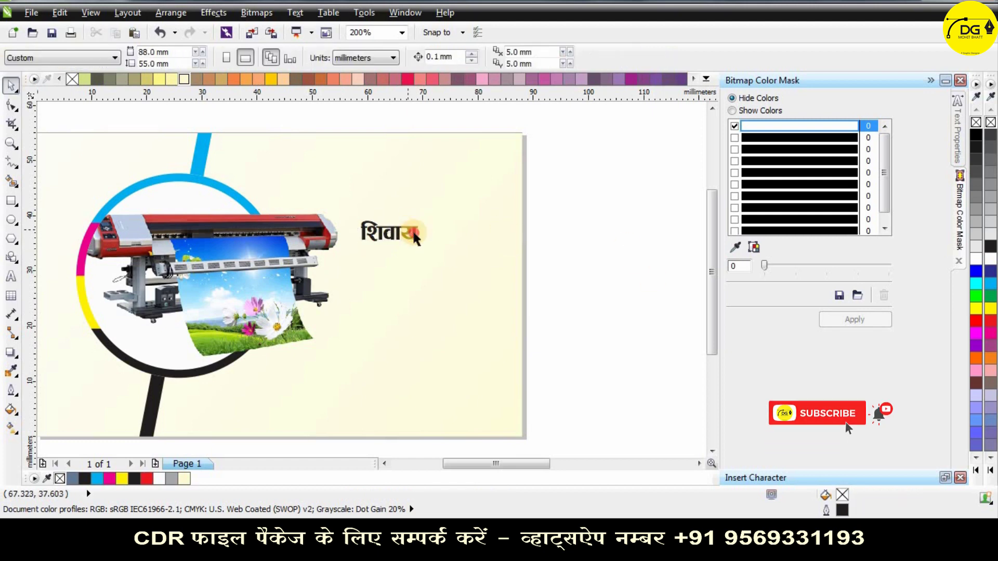
pyautogui.moveTo(409, 230); pyautogui.dragTo(629, 249)
pyautogui.click(588, 224)
# Draw a rectangle over the card's right half and widen it across the printer to about 62.3 × 23.5 mm.
pyautogui.click(10, 200)
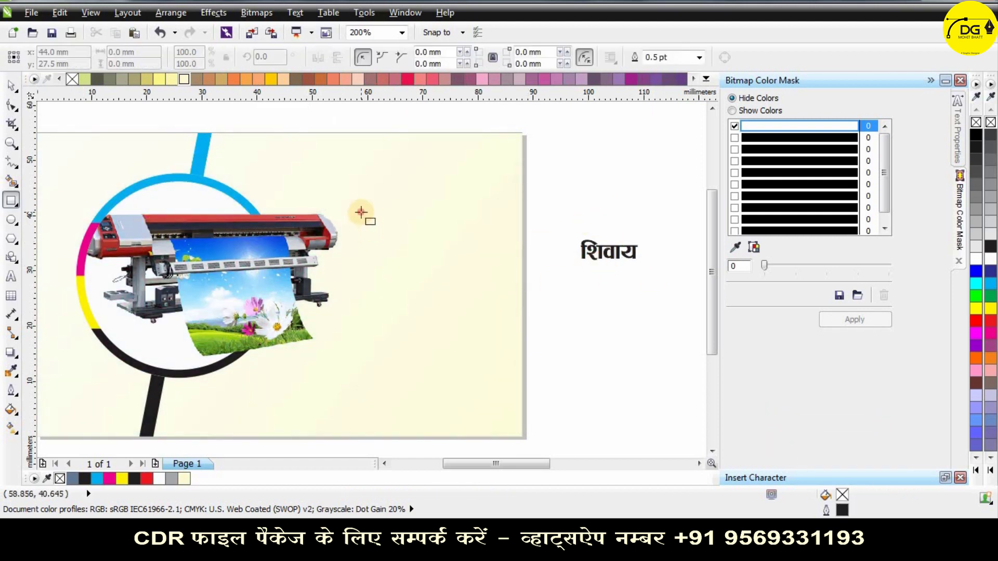
pyautogui.moveTo(361, 213); pyautogui.dragTo(491, 271)
pyautogui.scroll(-1, 487, 227)
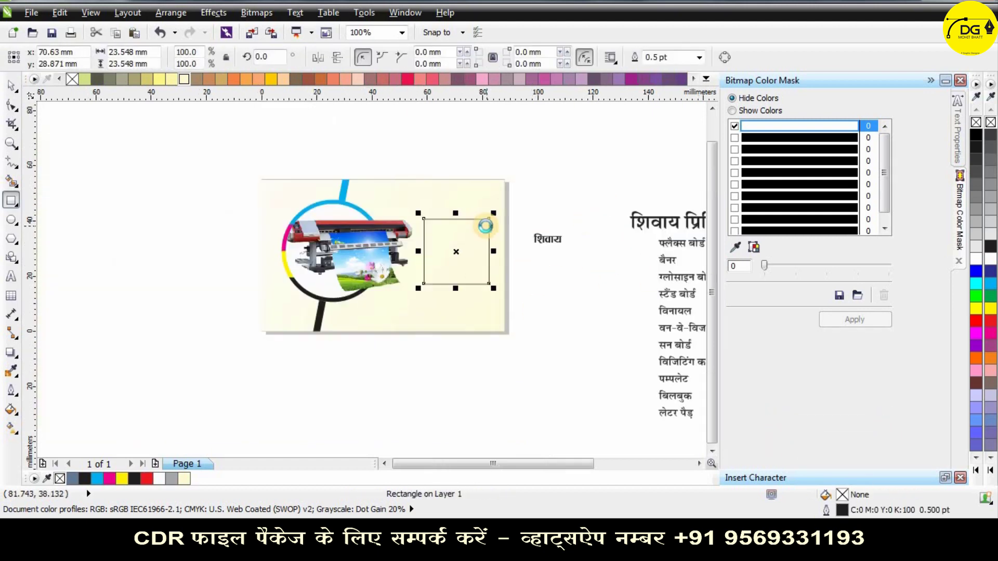
pyautogui.scroll(1, 477, 235)
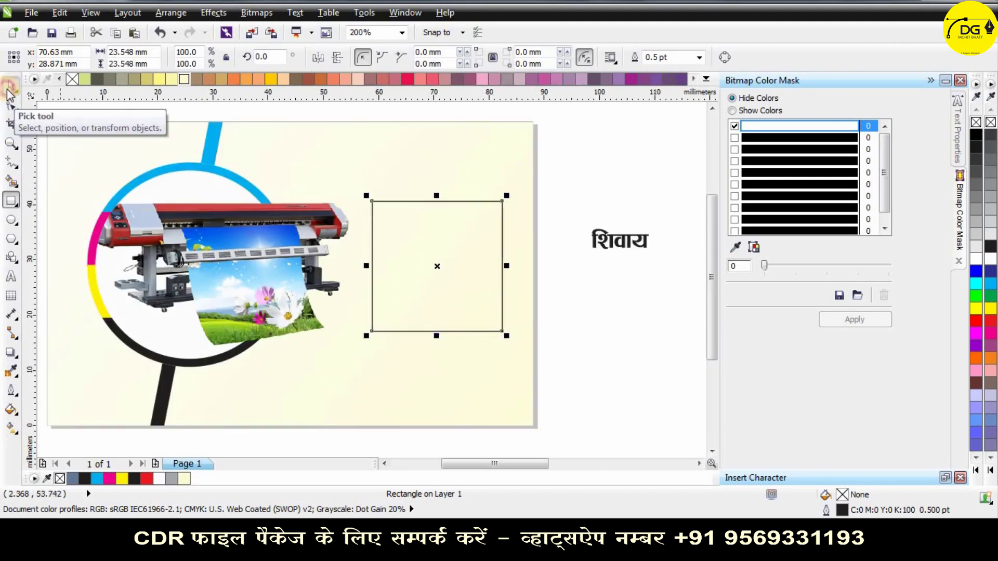
pyautogui.click(11, 85)
pyautogui.moveTo(243, 243); pyautogui.dragTo(217, 241)
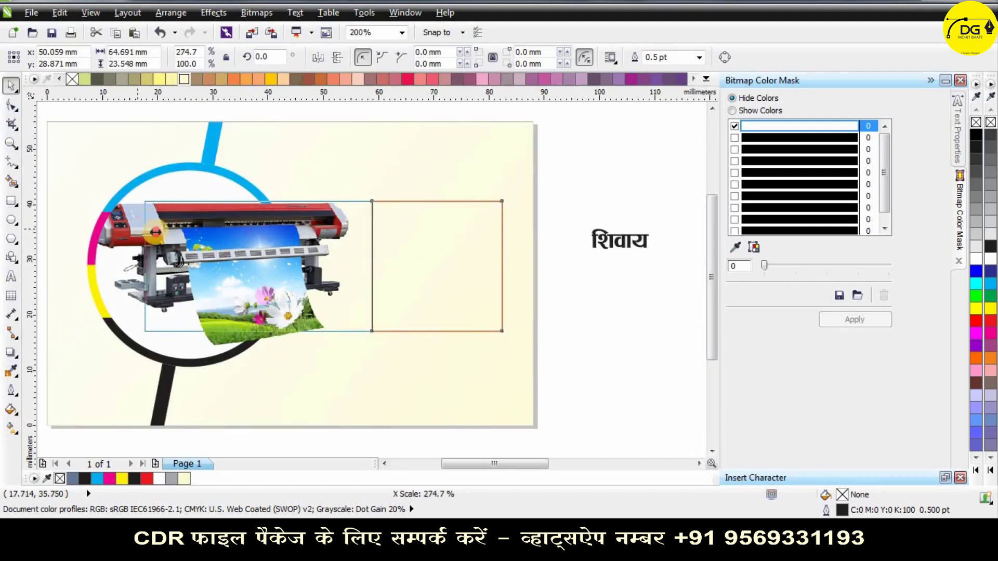
pyautogui.moveTo(155, 233); pyautogui.dragTo(163, 233)
pyautogui.moveTo(514, 267); pyautogui.dragTo(519, 267)
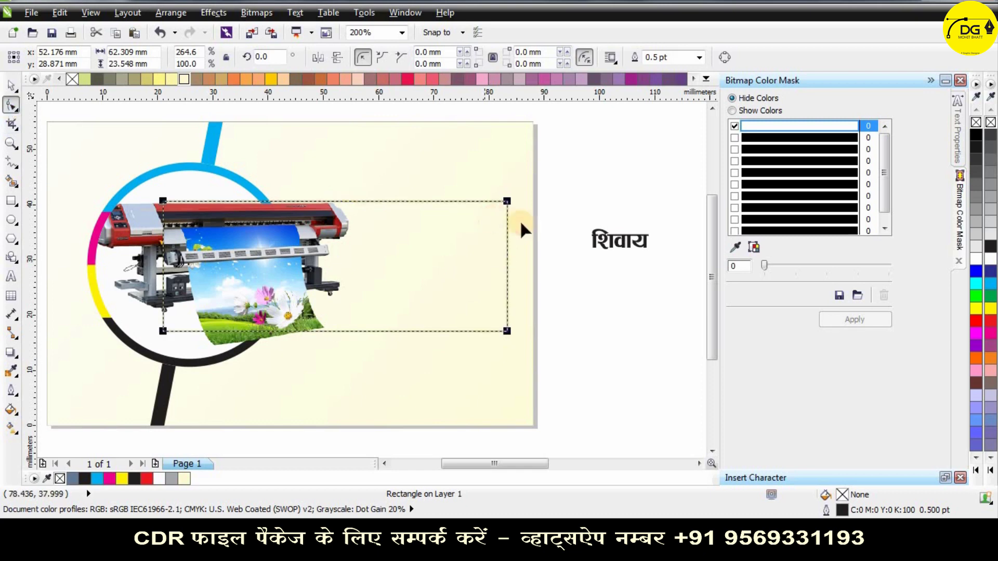
# Round only the rectangle's upper-right corner to a radius of about 9.4 mm.
pyautogui.moveTo(507, 201)
pyautogui.mouseDown()
pyautogui.moveTo(485, 201)
pyautogui.moveTo(508, 203)
pyautogui.mouseUp()
pyautogui.hotkey('ctrl', 'z')
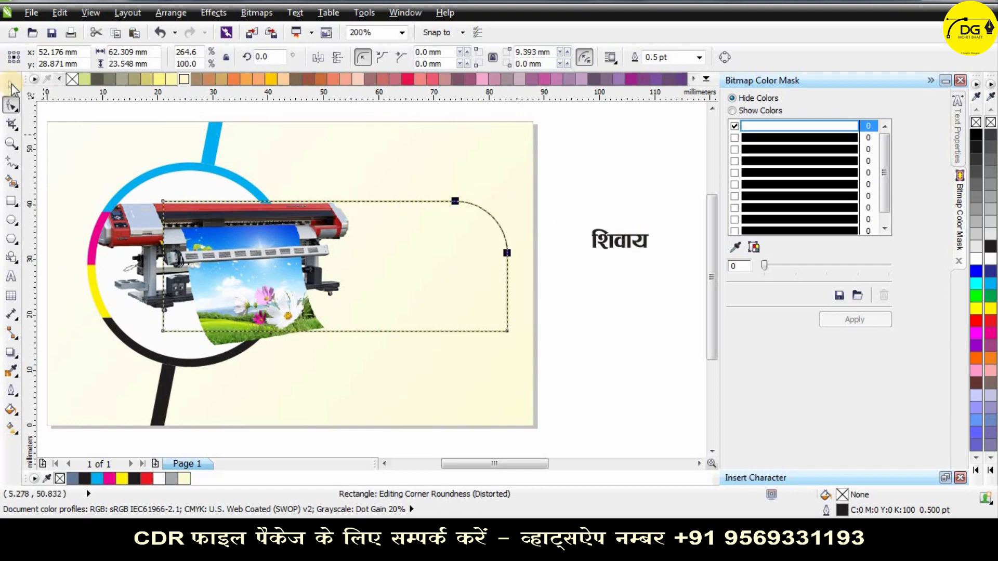
pyautogui.click(12, 85)
# Give the rounded rectangle a linear fountain fill with dark red at both ends and remove its outline.
pyautogui.press('g')
pyautogui.moveTo(504, 269); pyautogui.dragTo(502, 265)
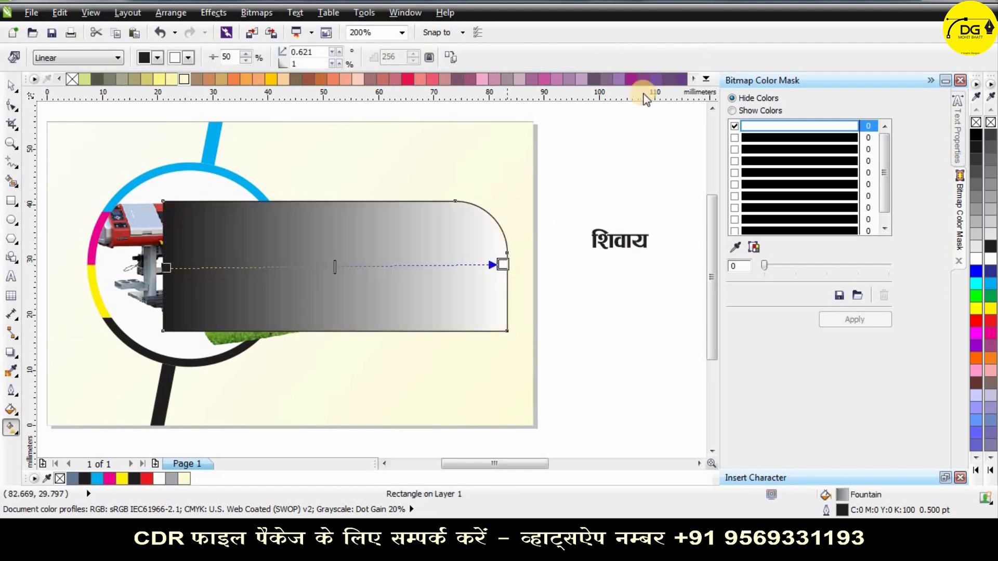
pyautogui.click(707, 80)
pyautogui.click(254, 81)
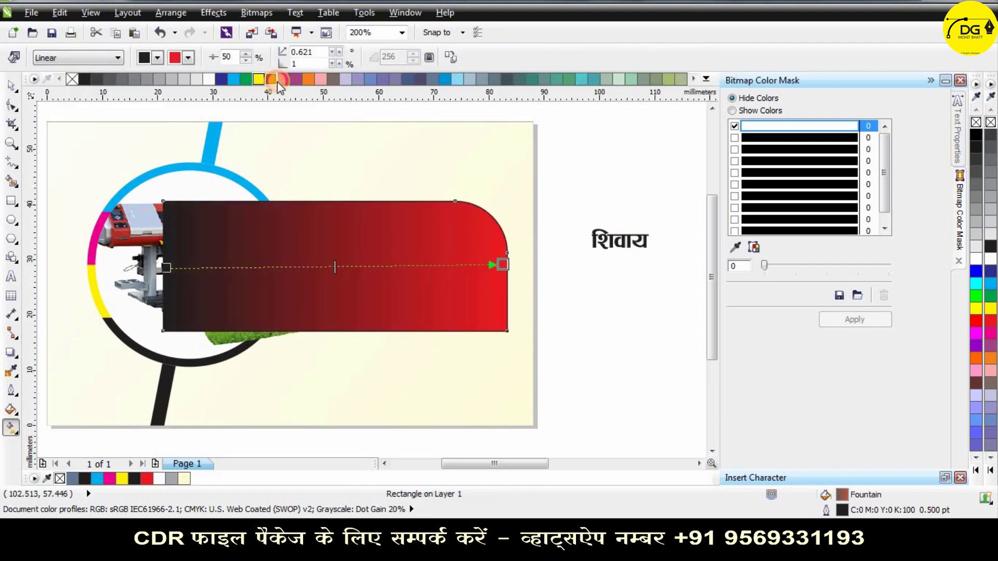
pyautogui.moveTo(268, 74); pyautogui.dragTo(309, 146)
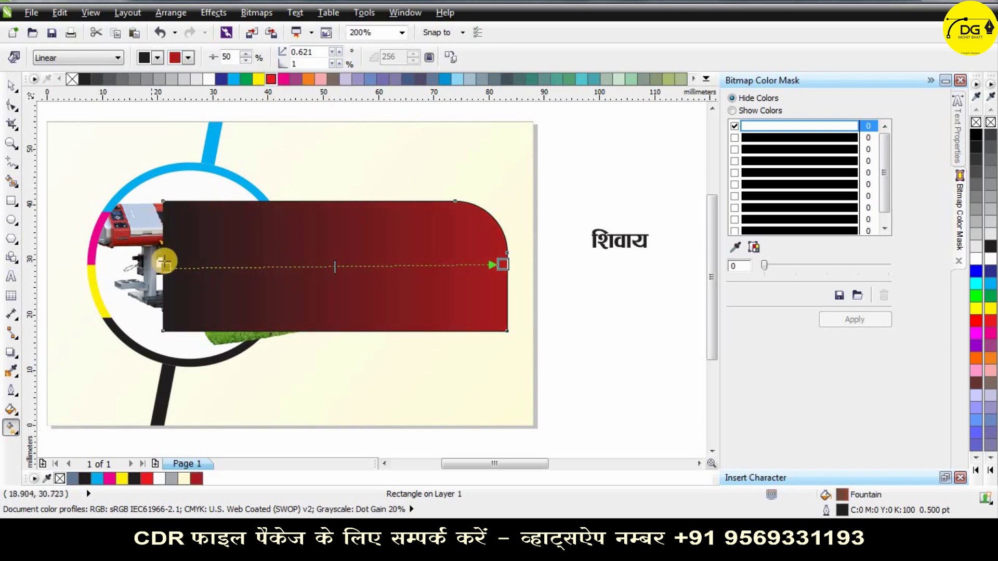
pyautogui.click(196, 479)
pyautogui.click(11, 86)
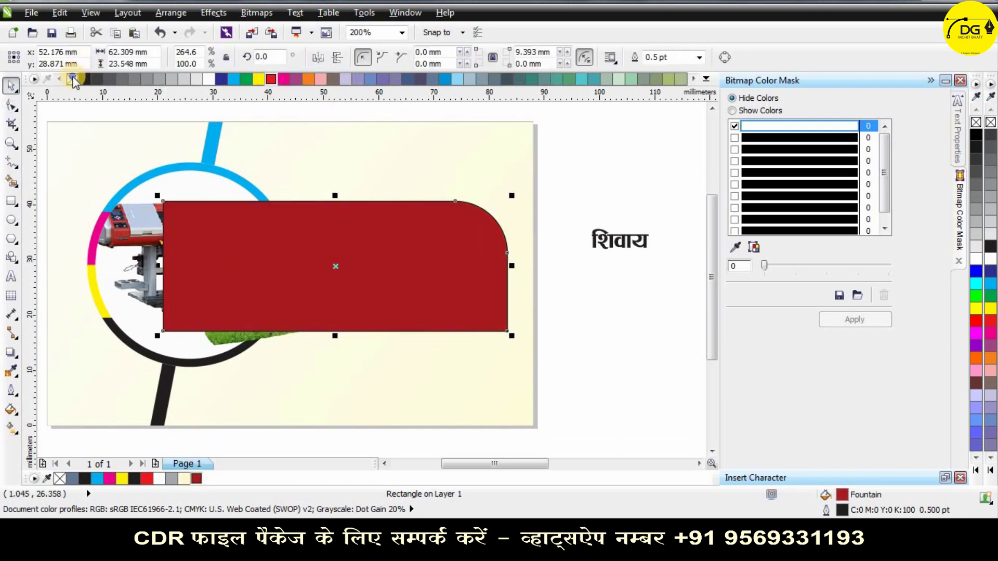
pyautogui.rightClick(73, 79)
# Reorder the dark red rectangle so it sits behind the printer and ring but above the card background.
pyautogui.hotkey('shift', 'pagedown')
pyautogui.hotkey('ctrl', 'pageup')
pyautogui.scroll(-1, 401, 183)
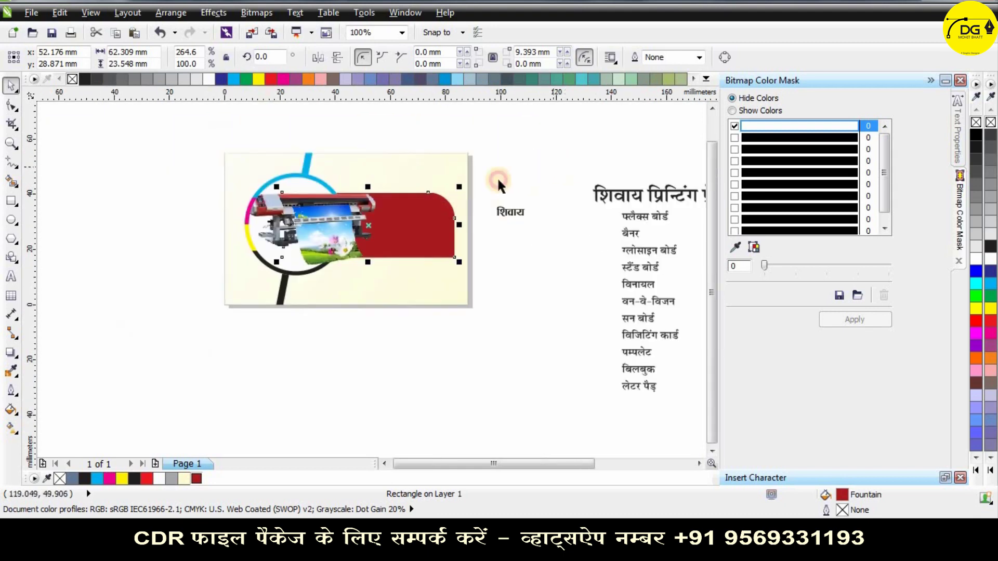
pyautogui.click(498, 177)
# Place the word शिवाय on the upper part of the red rectangle, colour it white and enlarge it to about 28.8 pt.
pyautogui.scroll(1, 551, 215)
pyautogui.moveTo(478, 214); pyautogui.dragTo(231, 207)
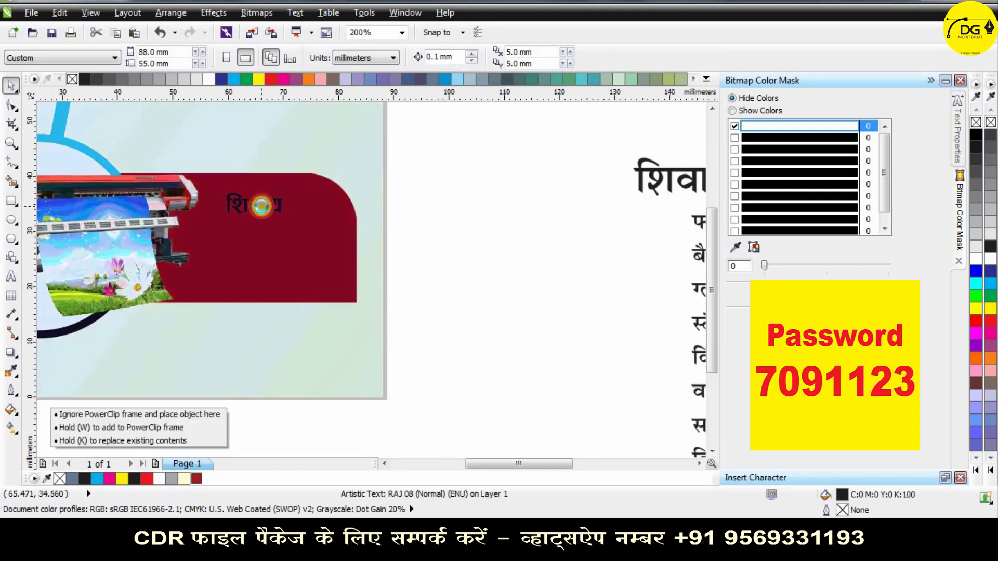
pyautogui.moveTo(289, 218); pyautogui.dragTo(323, 231)
pyautogui.moveTo(253, 192); pyautogui.dragTo(267, 196)
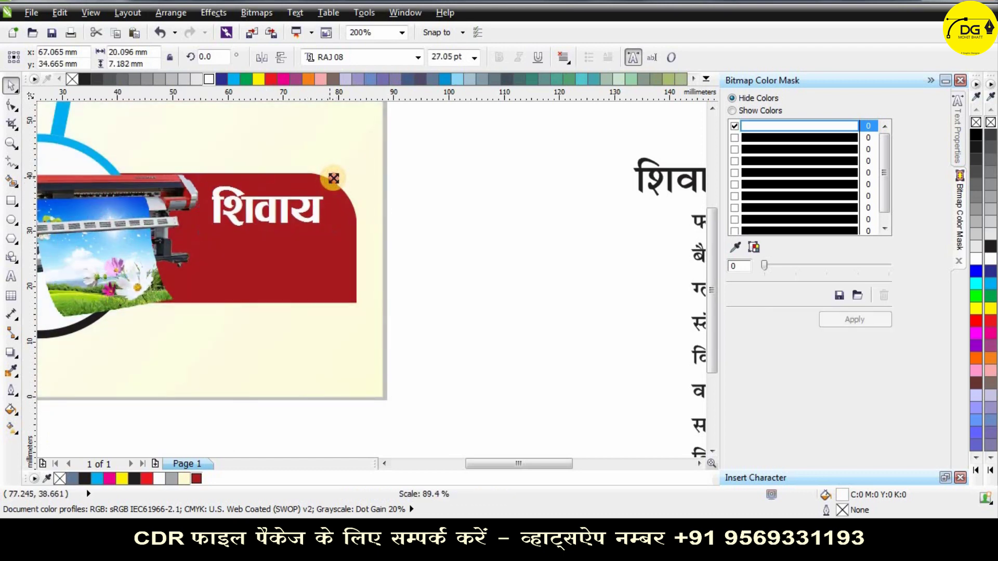
pyautogui.click(512, 254)
# Duplicate the white word शिवाय straight below itself on the red rectangle.
pyautogui.scroll(-1, 513, 254)
pyautogui.scroll(1, 388, 235)
pyautogui.doubleClick(388, 236)
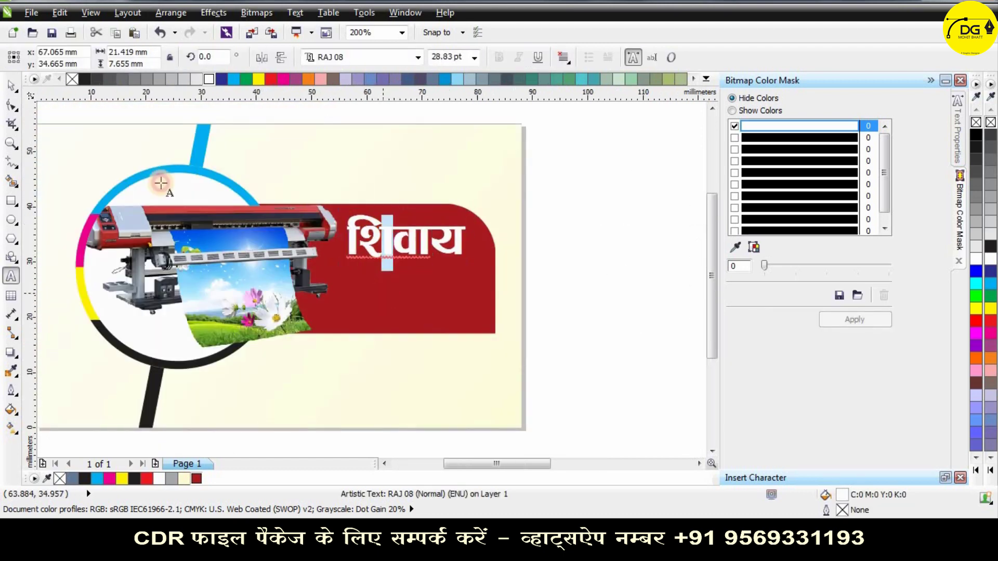
pyautogui.click(11, 85)
pyautogui.moveTo(396, 238); pyautogui.dragTo(395, 293)
pyautogui.rightClick(395, 293)
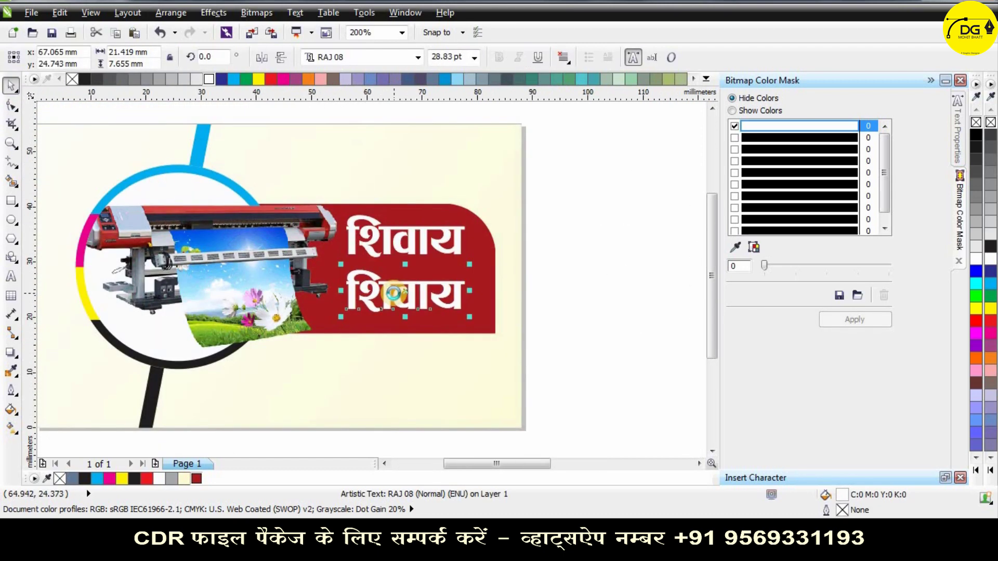
# Replace the lower duplicate of शिवाय with प्रिन्टिंग प्रेस and enlarge it to about 23.6 pt.
pyautogui.press('F8')
pyautogui.hotkey('ctrl', 'a')
pyautogui.hotkey('ctrl', 'v')
pyautogui.hotkey('ctrl', 'space')
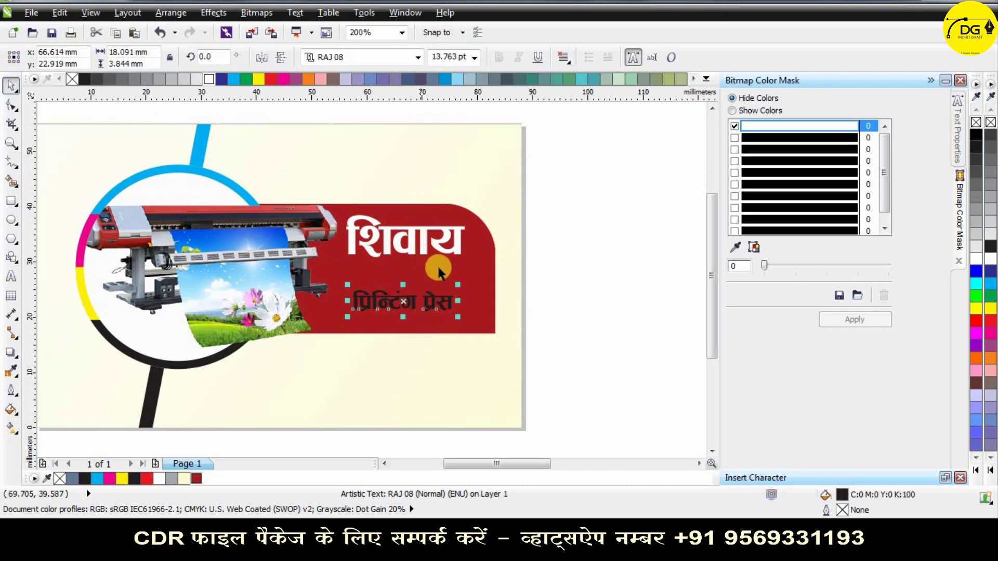
pyautogui.moveTo(486, 257)
pyautogui.mouseDown()
pyautogui.moveTo(499, 257)
pyautogui.moveTo(492, 261)
pyautogui.mouseUp()
pyautogui.scroll(1, 463, 275)
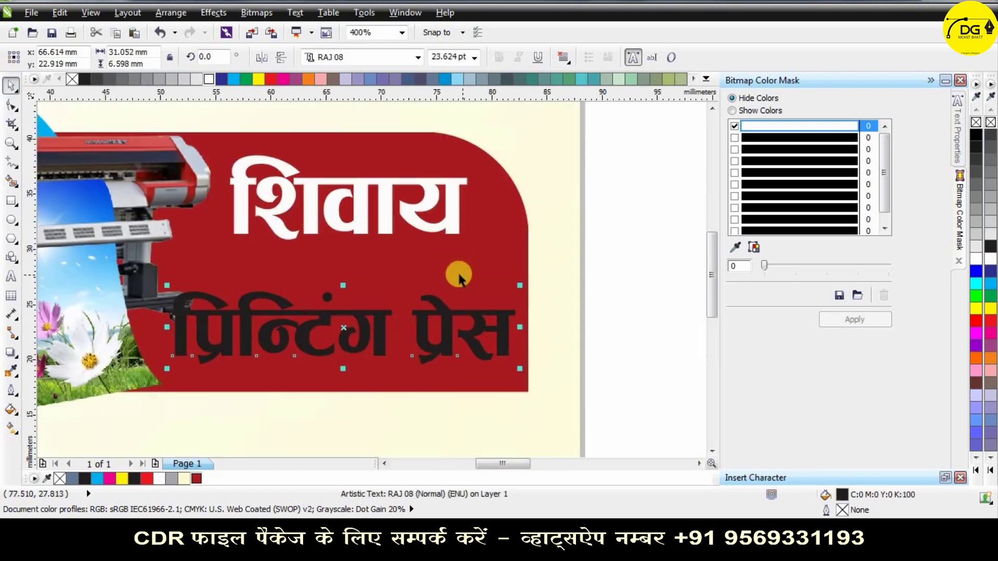
# Colour प्रिन्टिंग प्रेस yellow, stretch it taller and scale it to about 28.4 × 8.4 mm on the red panel.
pyautogui.click(258, 79)
pyautogui.scroll(-3, 378, 240)
pyautogui.scroll(3, 378, 240)
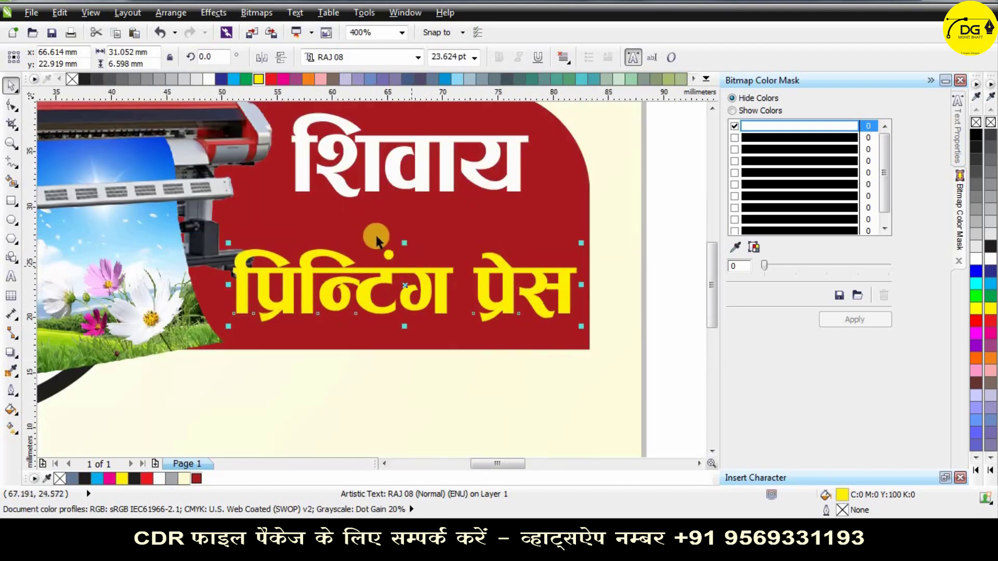
pyautogui.moveTo(404, 243); pyautogui.dragTo(404, 215)
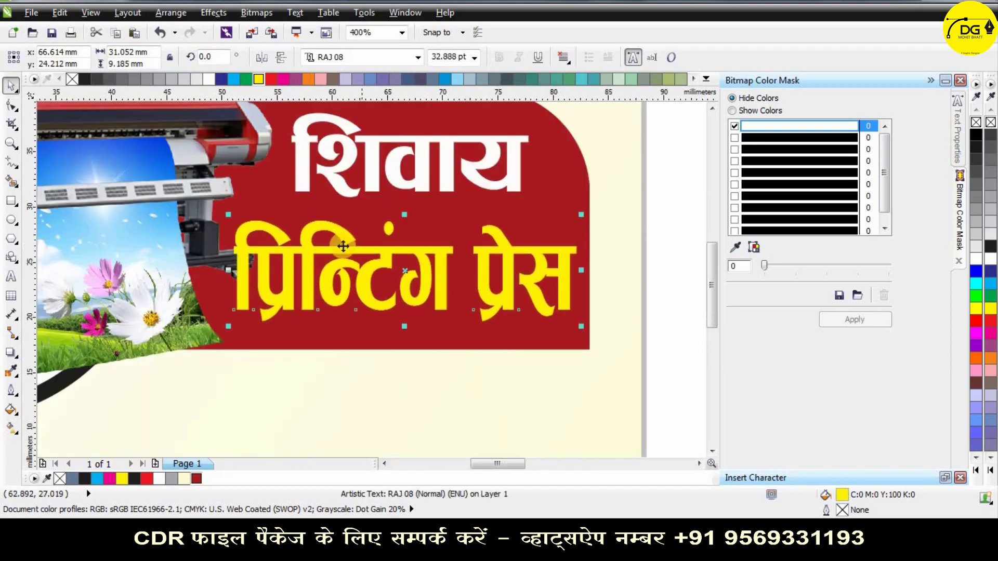
pyautogui.moveTo(582, 214); pyautogui.dragTo(567, 220)
pyautogui.scroll(-1, 550, 235)
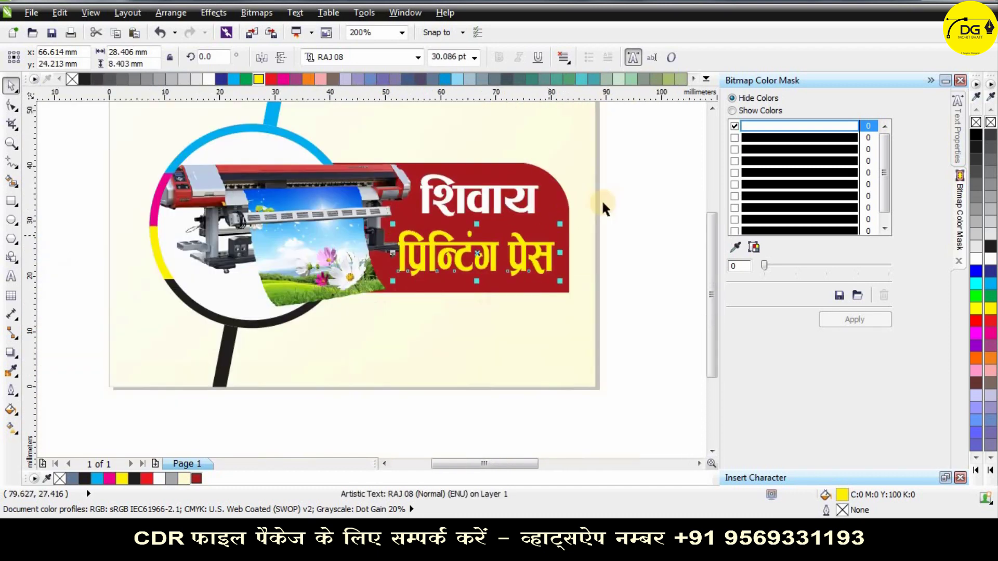
# Move the white word शिवाय down close above प्रिन्टिंग प्रेस and reduce it to about 25.6 pt.
pyautogui.click(603, 203)
pyautogui.scroll(1, 507, 229)
pyautogui.moveTo(469, 174); pyautogui.dragTo(463, 197)
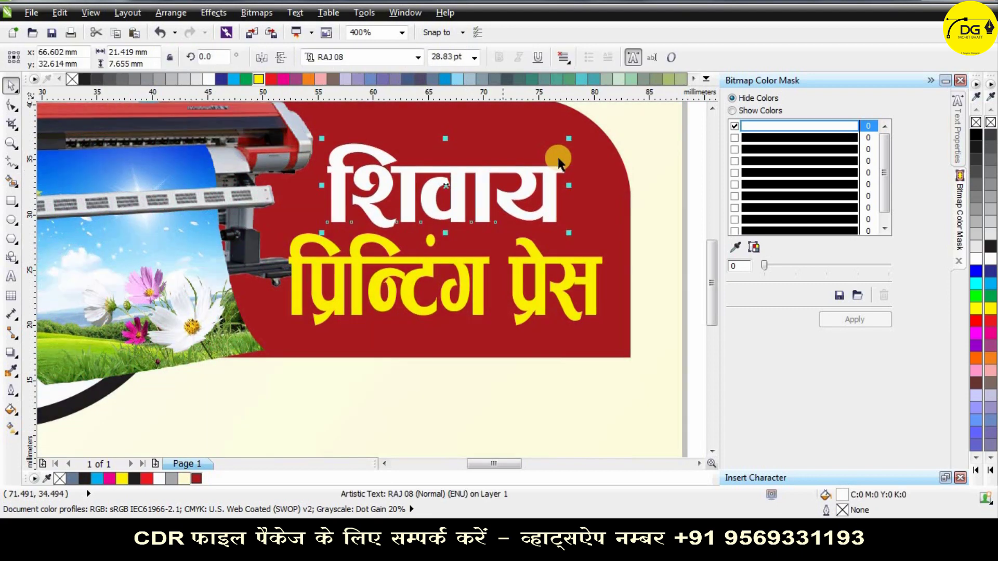
pyautogui.moveTo(568, 141); pyautogui.dragTo(544, 144)
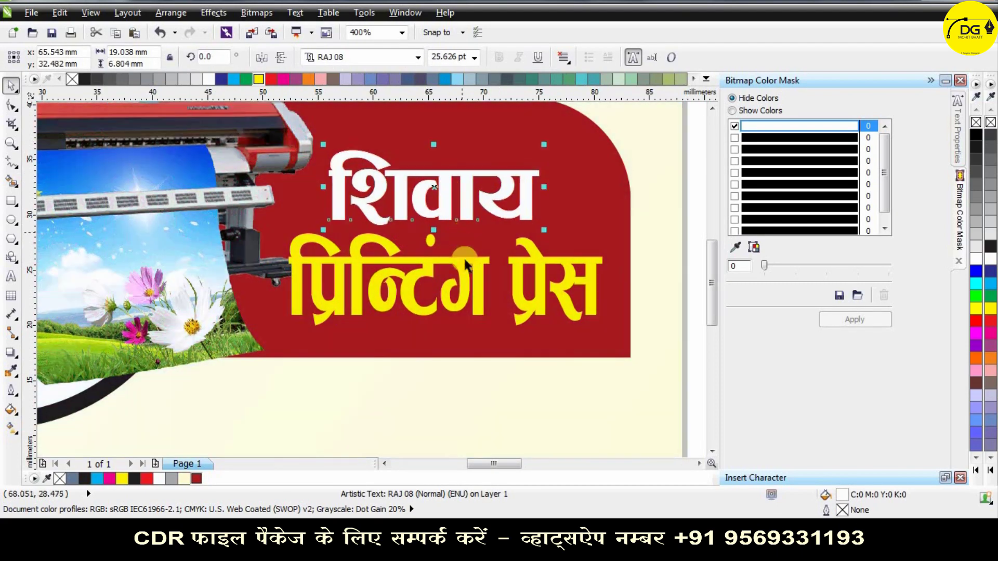
pyautogui.keyDown('shift'); pyautogui.click(464, 265); pyautogui.keyUp('shift')
pyautogui.scroll(-2, 468, 260)
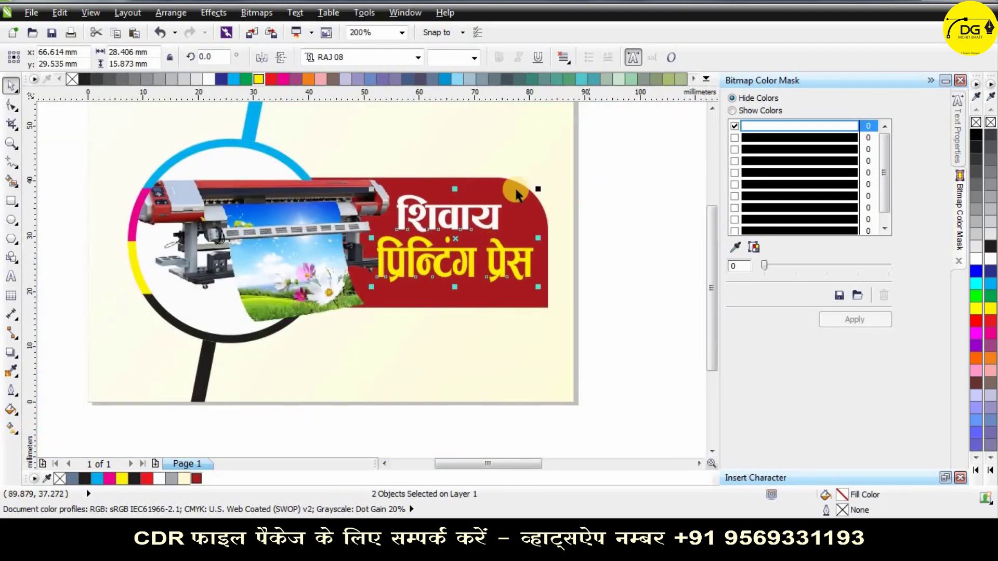
# Shift the white word शिवाय slightly up and enlarge it to fill the upper part of the red panel.
pyautogui.click(514, 215)
pyautogui.click(498, 210)
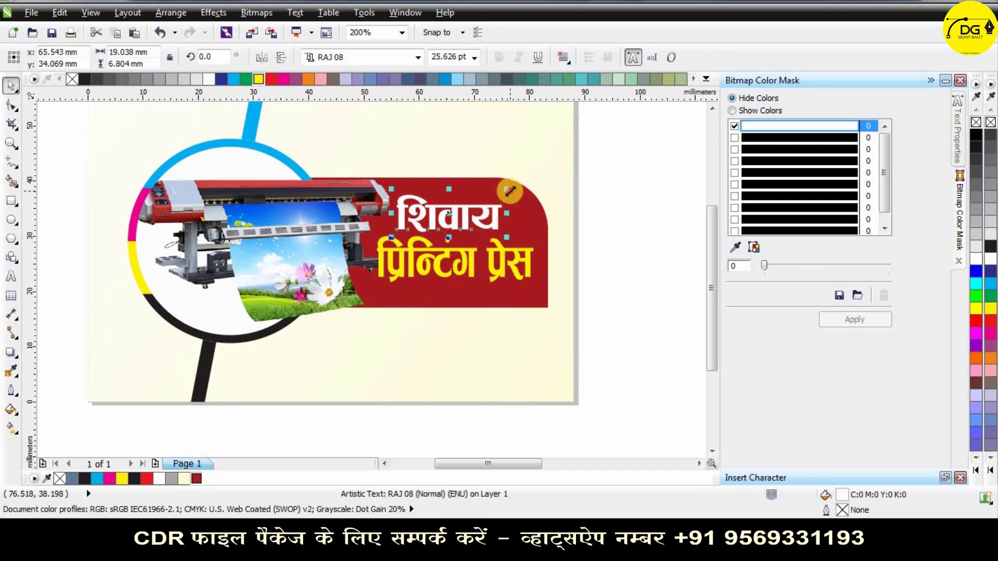
pyautogui.moveTo(509, 192); pyautogui.dragTo(528, 182)
pyautogui.click(602, 196)
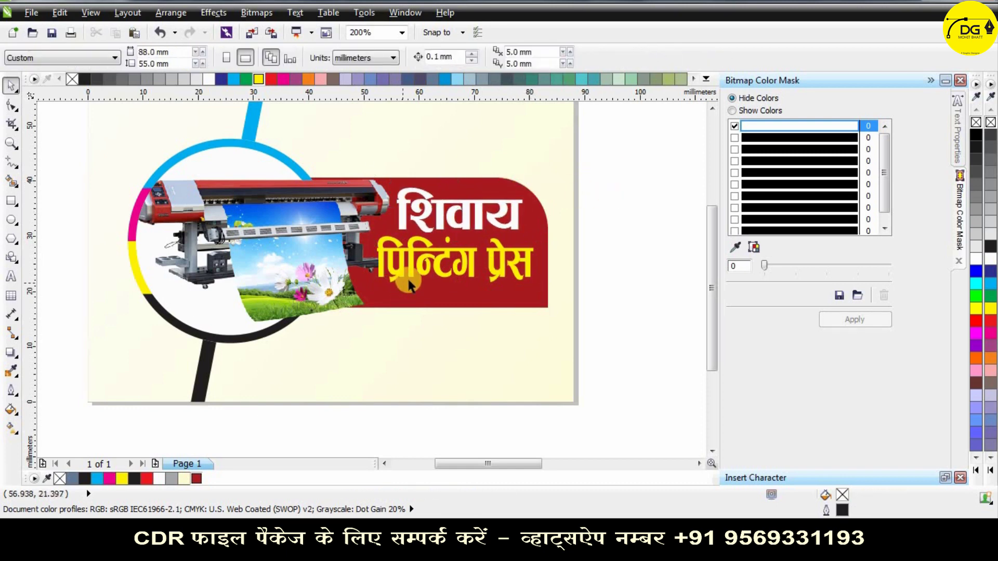
pyautogui.scroll(-1, 463, 271)
pyautogui.scroll(1, 476, 261)
pyautogui.click(465, 226)
pyautogui.keyDown('shift'); pyautogui.click(442, 271); pyautogui.keyUp('shift')
pyautogui.click(591, 249)
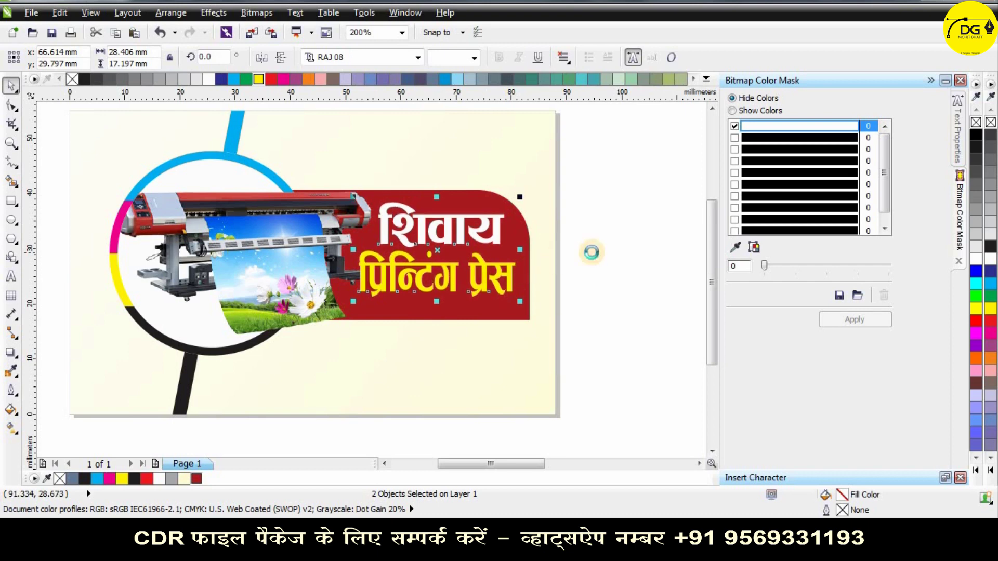
# Copy the address line from the text notes beside the page onto the lower part of the card.
pyautogui.scroll(-3, 545, 319)
pyautogui.scroll(2, 546, 320)
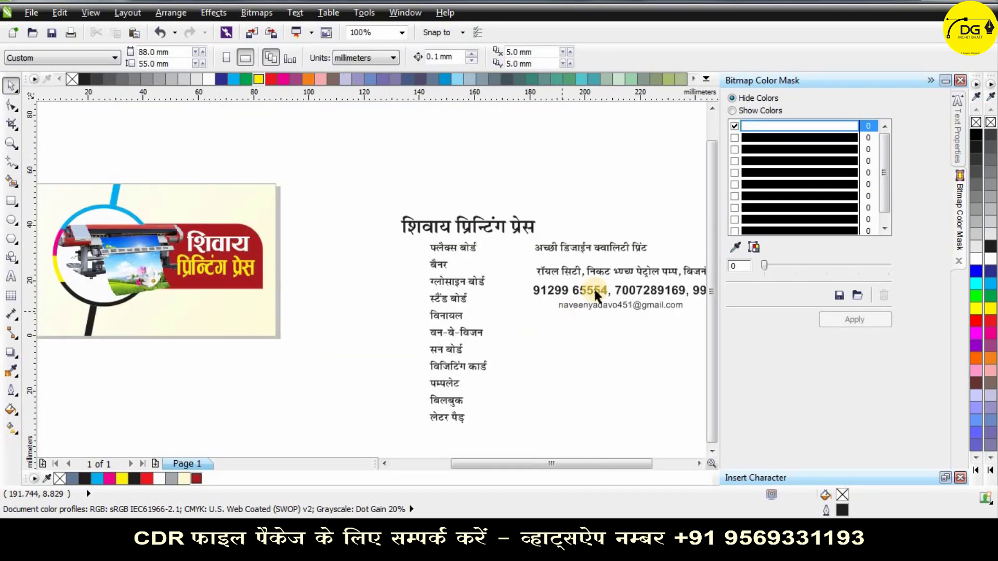
pyautogui.moveTo(303, 278); pyautogui.dragTo(186, 321)
pyautogui.rightClick(185, 320)
pyautogui.scroll(-1, 534, 293)
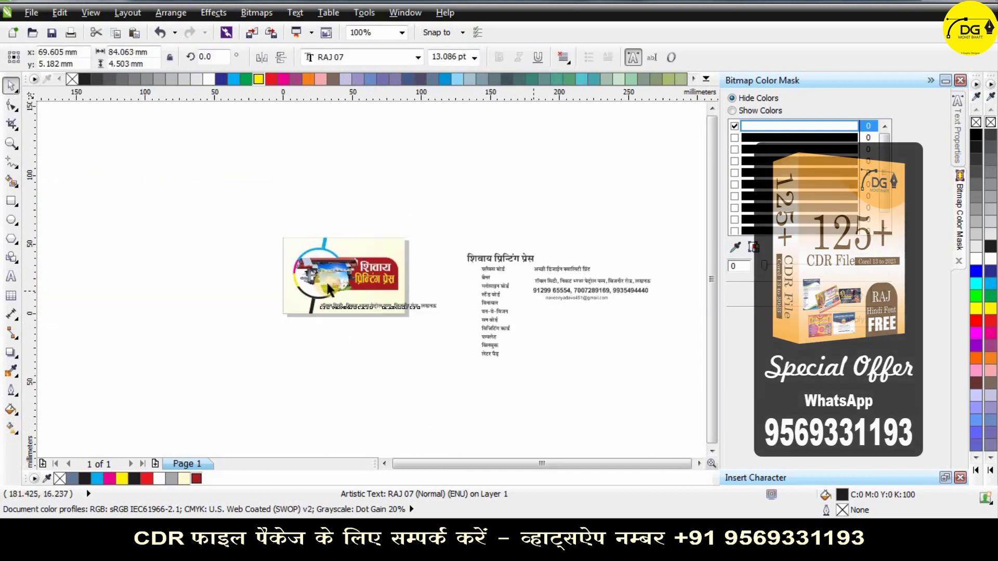
# Set the garbled abbreviation in the copied address line to Arial Bold at 10 pt so it reads H.P.
pyautogui.scroll(2, 379, 301)
pyautogui.scroll(1, 373, 328)
pyautogui.scroll(-1, 362, 231)
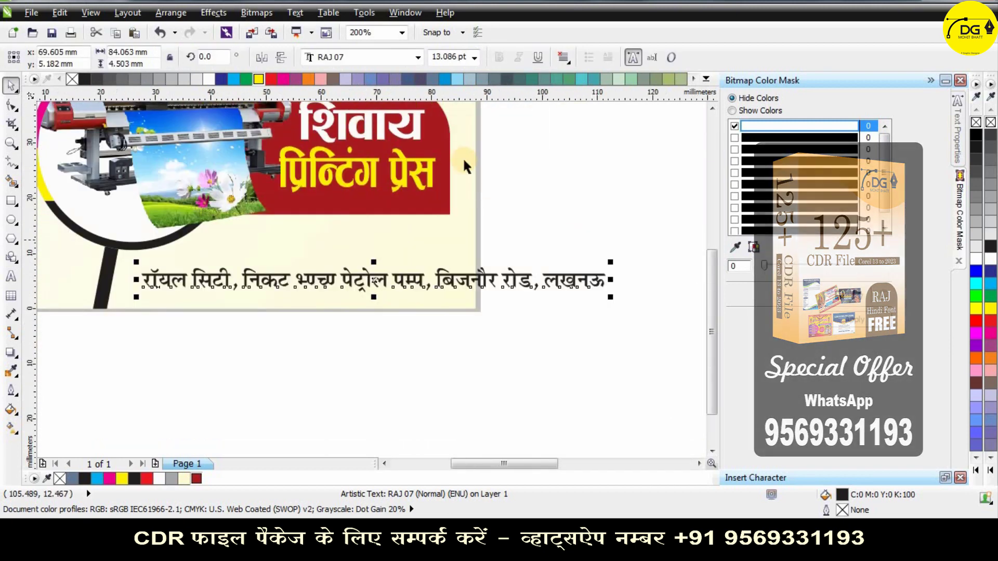
pyautogui.scroll(1, 277, 294)
pyautogui.press('F8')
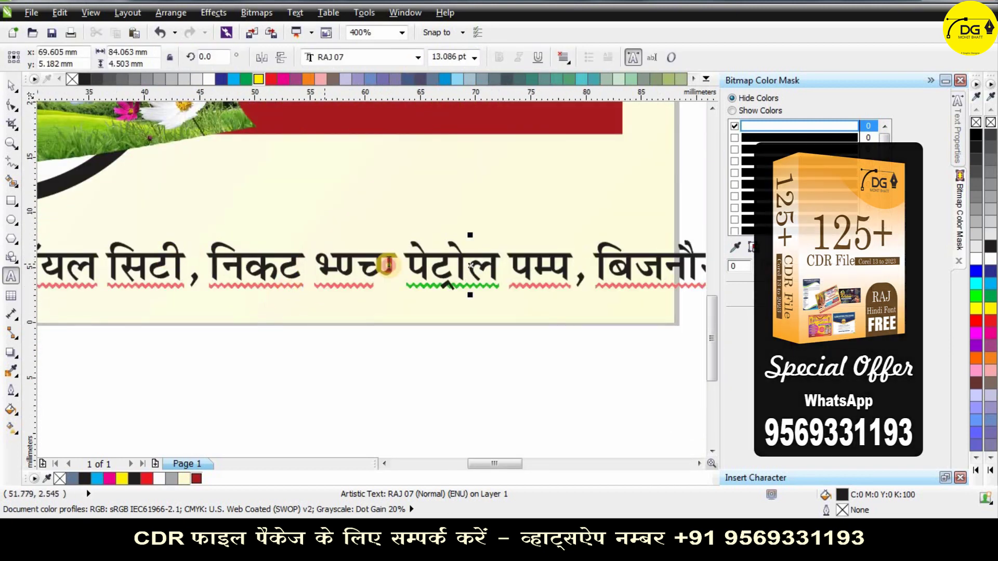
pyautogui.moveTo(393, 264)
pyautogui.mouseDown()
pyautogui.moveTo(324, 255)
pyautogui.moveTo(397, 265)
pyautogui.mouseUp()
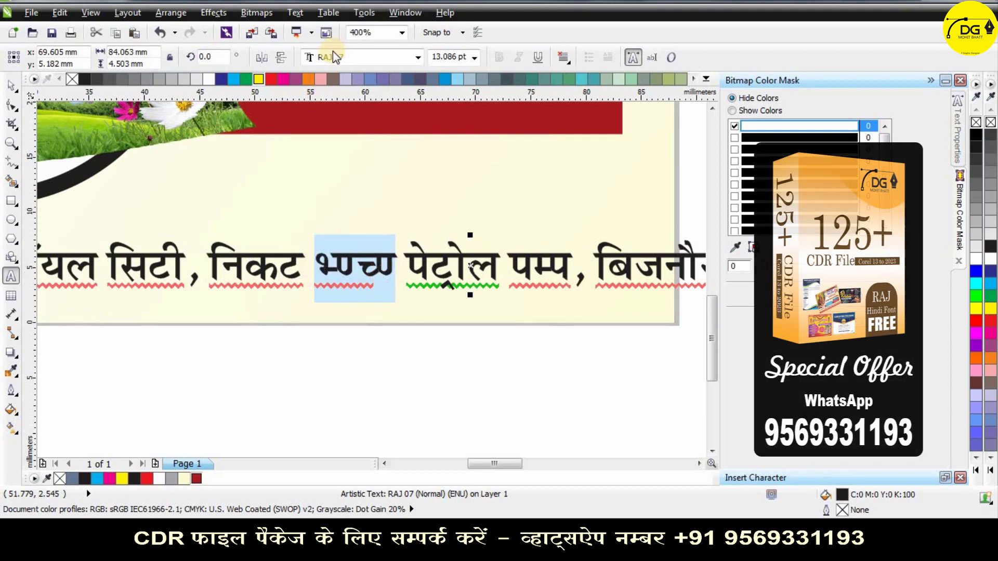
pyautogui.click(338, 58)
pyautogui.write('Arial')
pyautogui.press('Return')
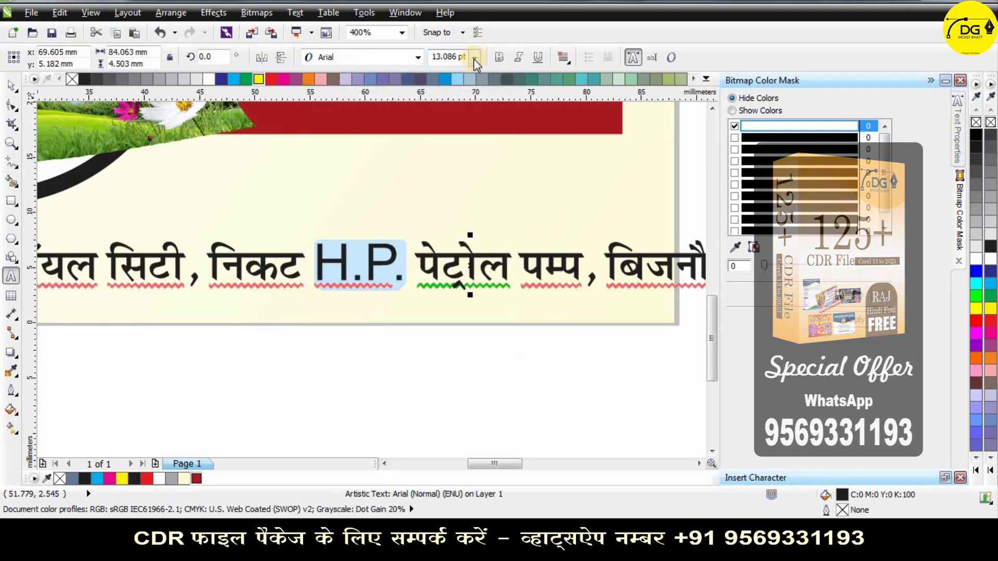
pyautogui.click(474, 58)
pyautogui.click(457, 126)
pyautogui.click(499, 57)
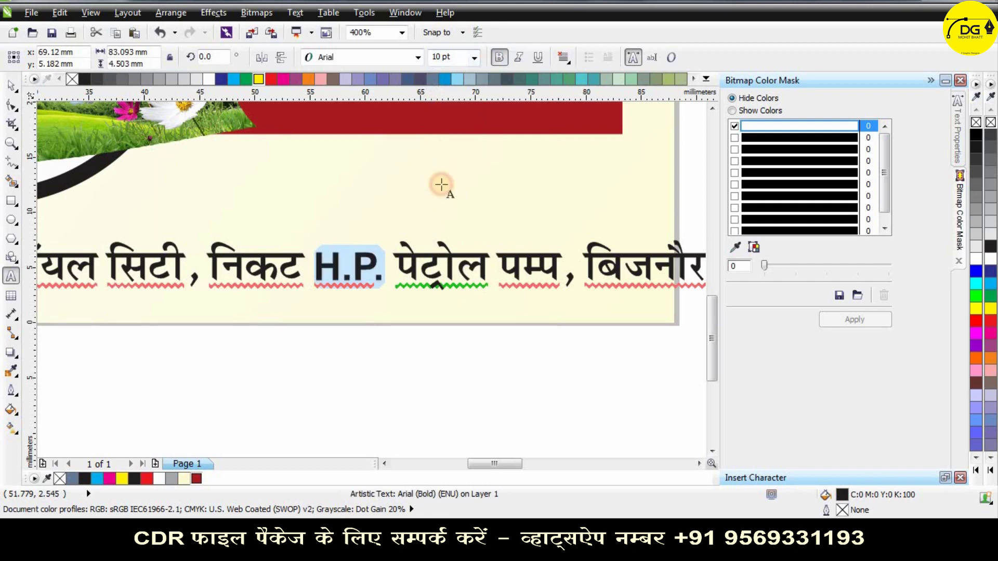
pyautogui.scroll(-1, 441, 185)
pyautogui.click(7, 85)
# Scale the address line to about 59.7 mm wide and 4 mm high and place it along the card's lower edge.
pyautogui.scroll(-1, 538, 253)
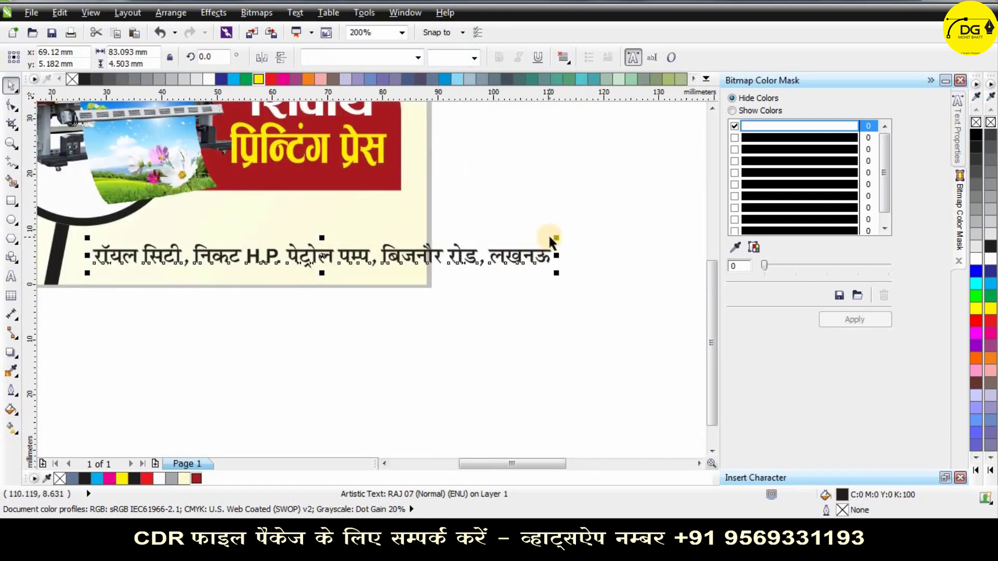
pyautogui.moveTo(525, 239); pyautogui.dragTo(409, 226)
pyautogui.scroll(-1, 528, 238)
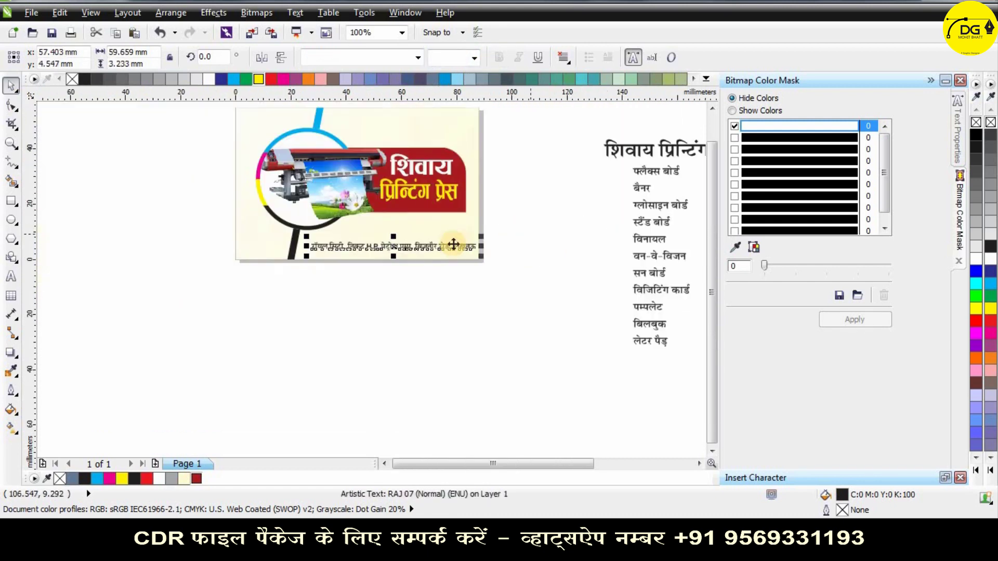
pyautogui.scroll(1, 457, 240)
pyautogui.click(356, 276)
pyautogui.moveTo(402, 237); pyautogui.dragTo(387, 250)
pyautogui.scroll(-1, 404, 261)
pyautogui.scroll(1, 397, 263)
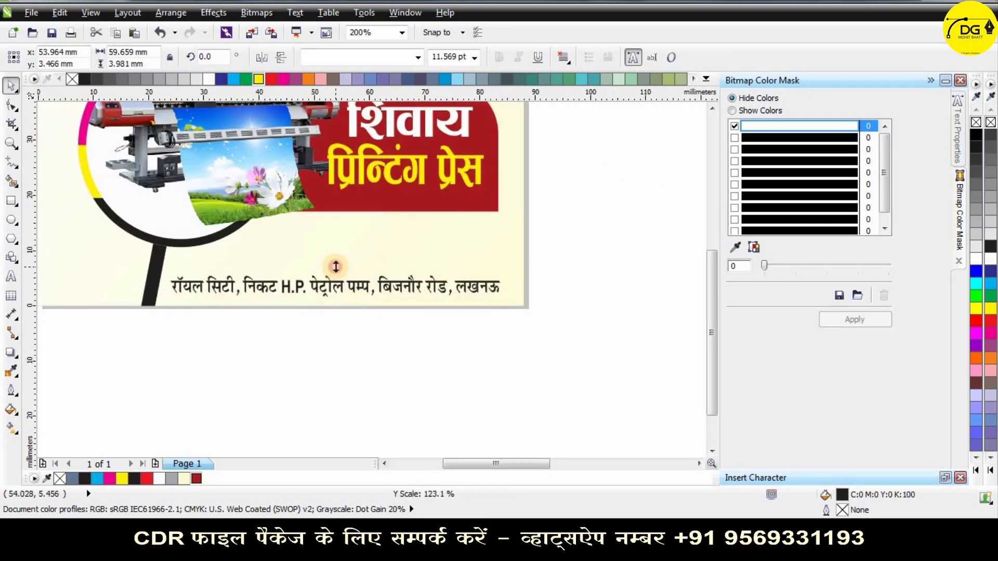
pyautogui.click(336, 266)
# Copy the phone number line from the text notes onto the card, shrink it and place it above the address.
pyautogui.scroll(-2, 448, 245)
pyautogui.scroll(1, 576, 253)
pyautogui.moveTo(602, 250); pyautogui.dragTo(189, 273)
pyautogui.rightClick(189, 274)
pyautogui.scroll(1, 94, 256)
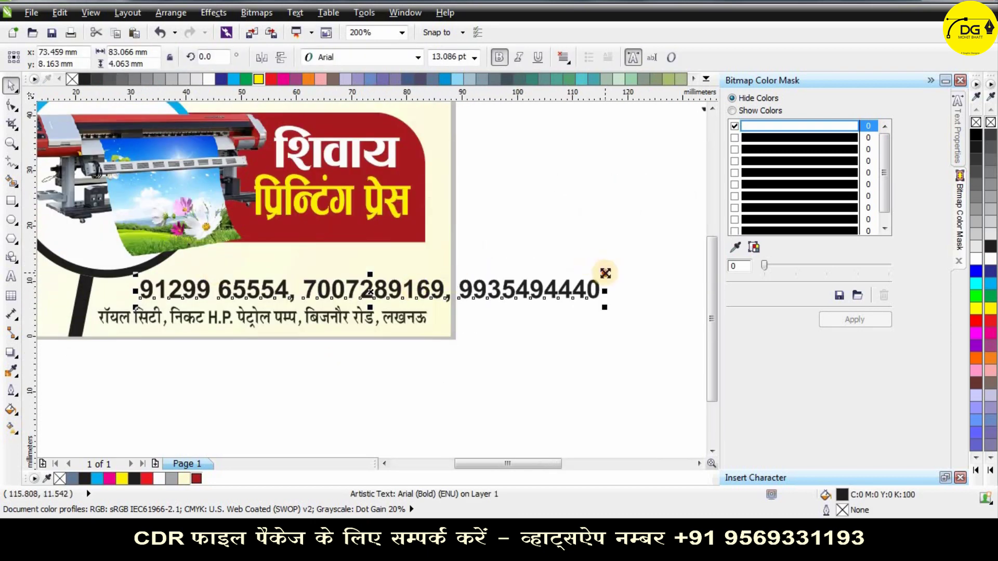
pyautogui.moveTo(605, 273); pyautogui.dragTo(504, 259)
pyautogui.moveTo(452, 288); pyautogui.dragTo(289, 294)
# Enlarge the phone number line to about 8.4 pt and colour it with the panel's dark red.
pyautogui.scroll(-1, 438, 287)
pyautogui.scroll(1, 438, 288)
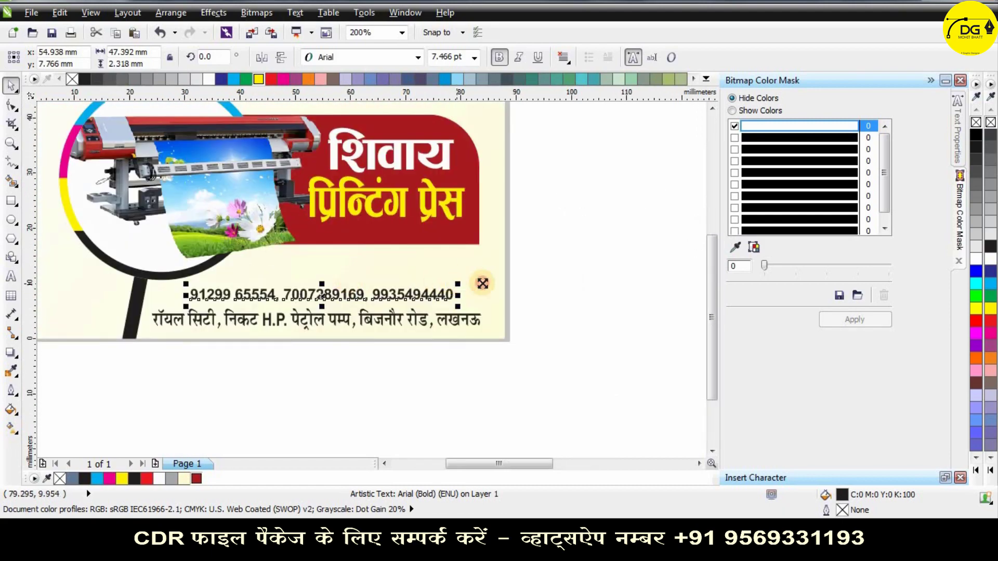
pyautogui.moveTo(482, 283)
pyautogui.mouseDown()
pyautogui.moveTo(468, 268)
pyautogui.moveTo(472, 279)
pyautogui.mouseUp()
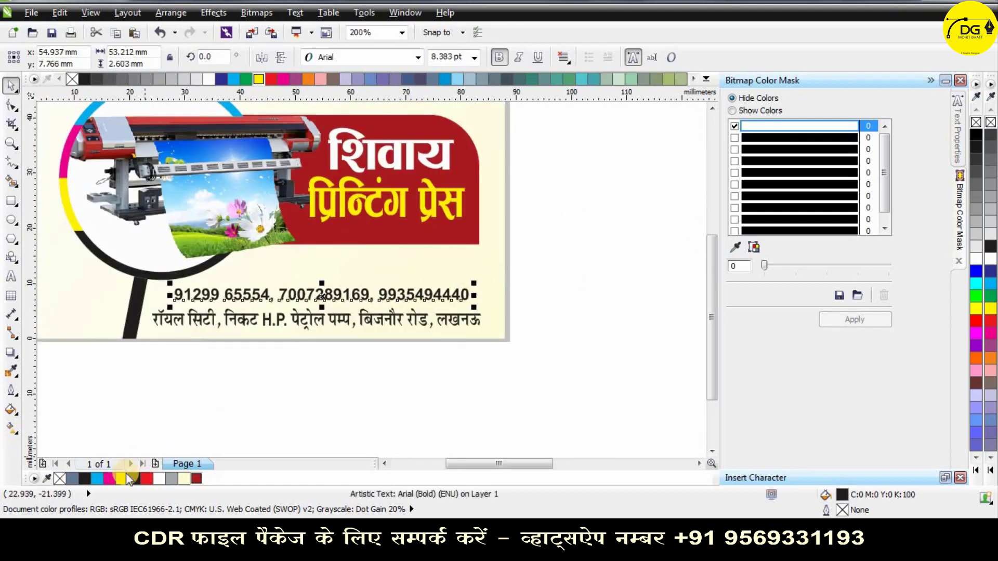
pyautogui.click(196, 475)
pyautogui.click(384, 387)
pyautogui.scroll(-1, 439, 291)
pyautogui.scroll(1, 418, 291)
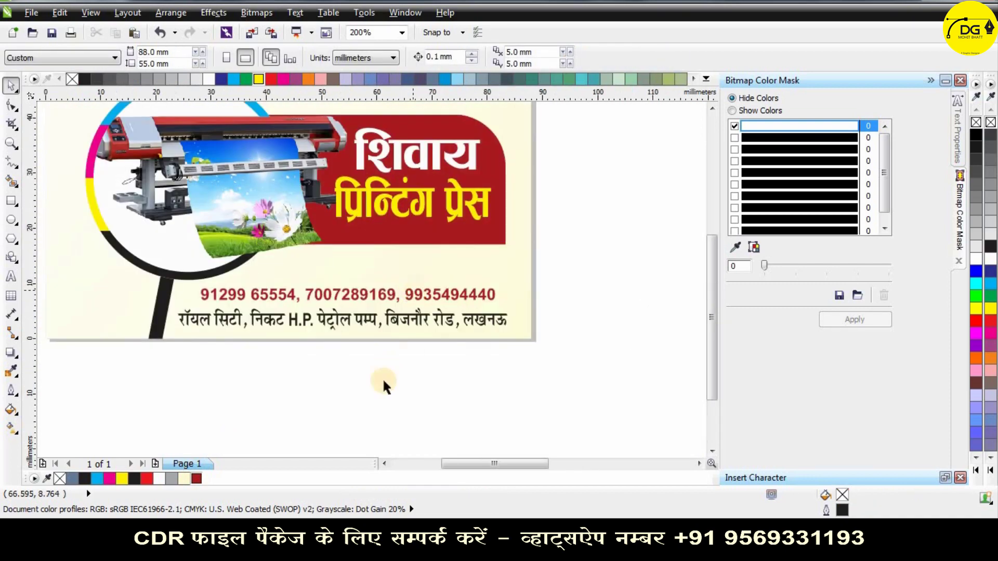
# Move the address line and the phone number line off the card to the blank area below it.
pyautogui.scroll(-1, 411, 382)
pyautogui.scroll(1, 401, 346)
pyautogui.scroll(-1, 353, 360)
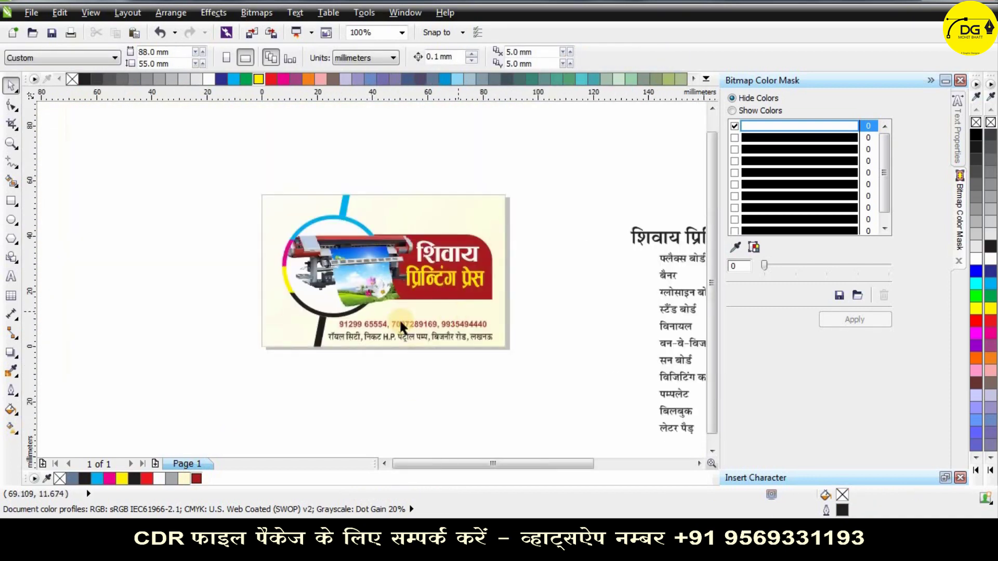
pyautogui.scroll(1, 500, 273)
pyautogui.moveTo(375, 391); pyautogui.dragTo(419, 437)
pyautogui.click(508, 285)
pyautogui.scroll(-1, 370, 222)
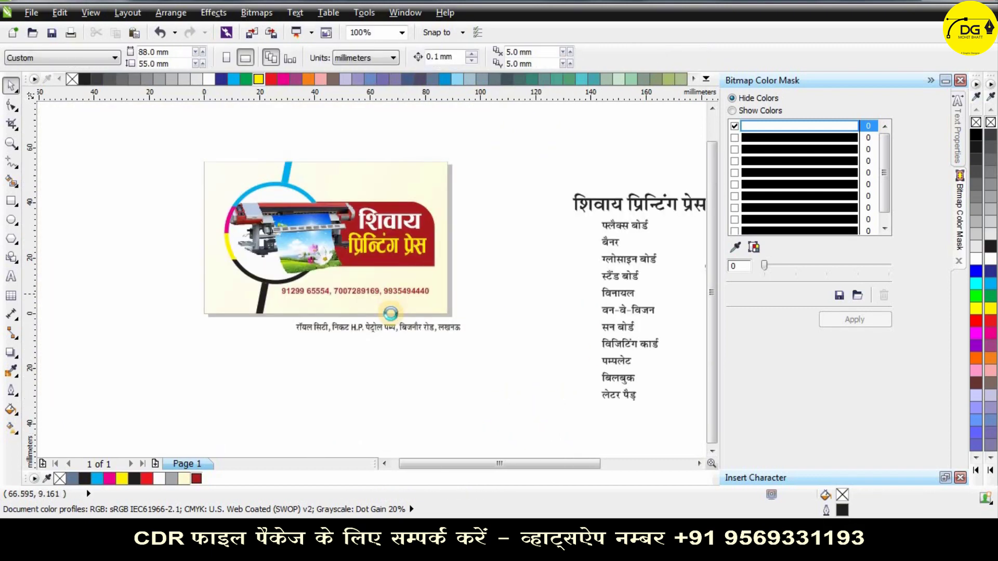
pyautogui.scroll(1, 389, 313)
pyautogui.moveTo(392, 272)
pyautogui.mouseDown()
pyautogui.moveTo(424, 276)
pyautogui.moveTo(412, 271)
pyautogui.mouseUp()
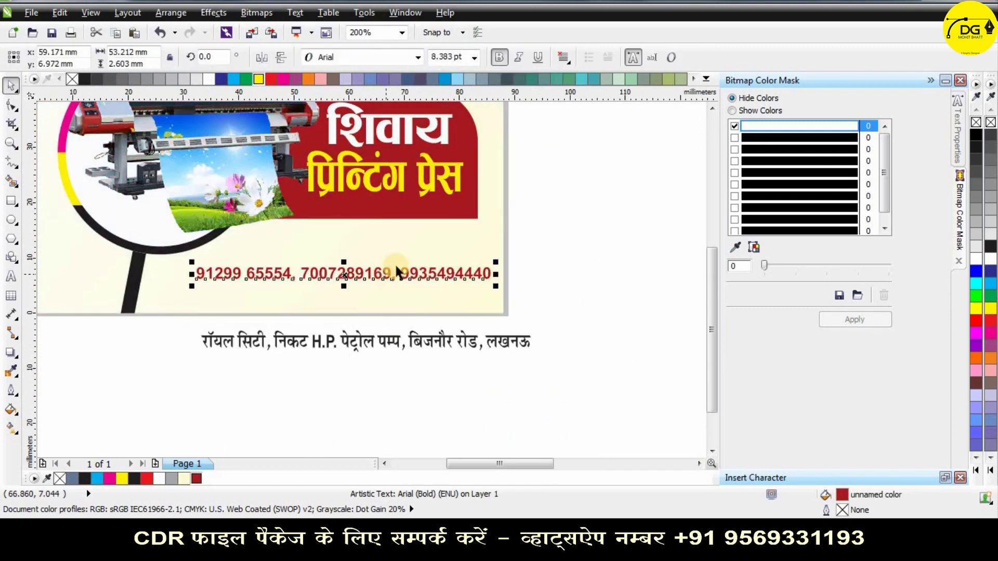
pyautogui.scroll(-1, 401, 208)
pyautogui.scroll(1, 420, 197)
pyautogui.scroll(-1, 426, 208)
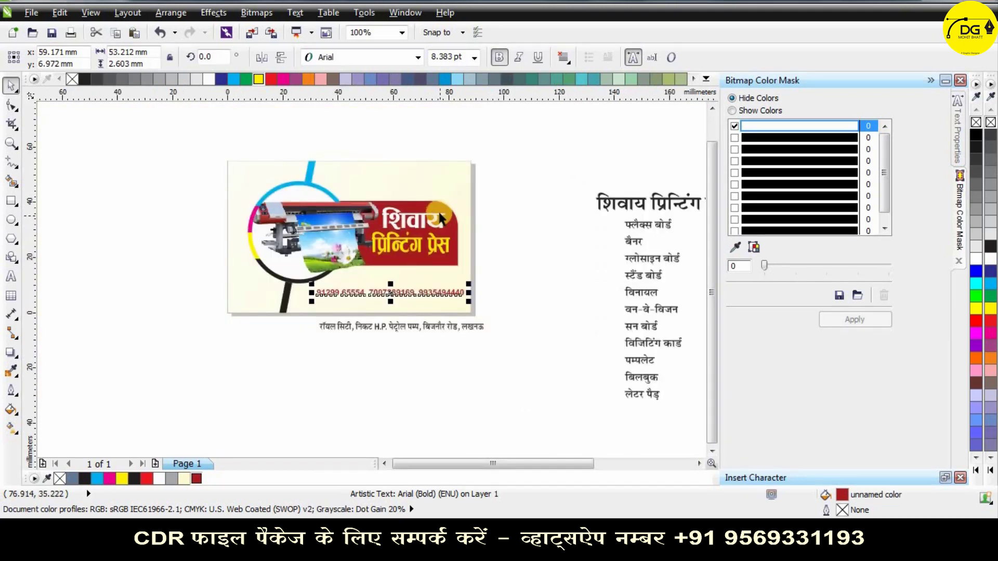
pyautogui.moveTo(434, 290); pyautogui.dragTo(401, 363)
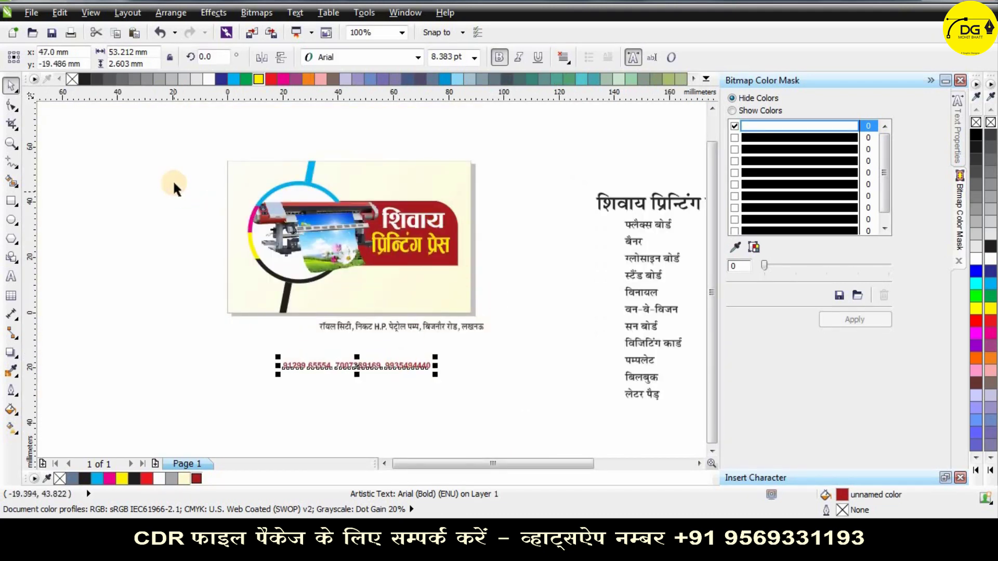
# Select the ring, printer and red name panel with its text together and nudge them down about 1.4 mm.
pyautogui.click(174, 188)
pyautogui.moveTo(567, 292); pyautogui.dragTo(568, 294)
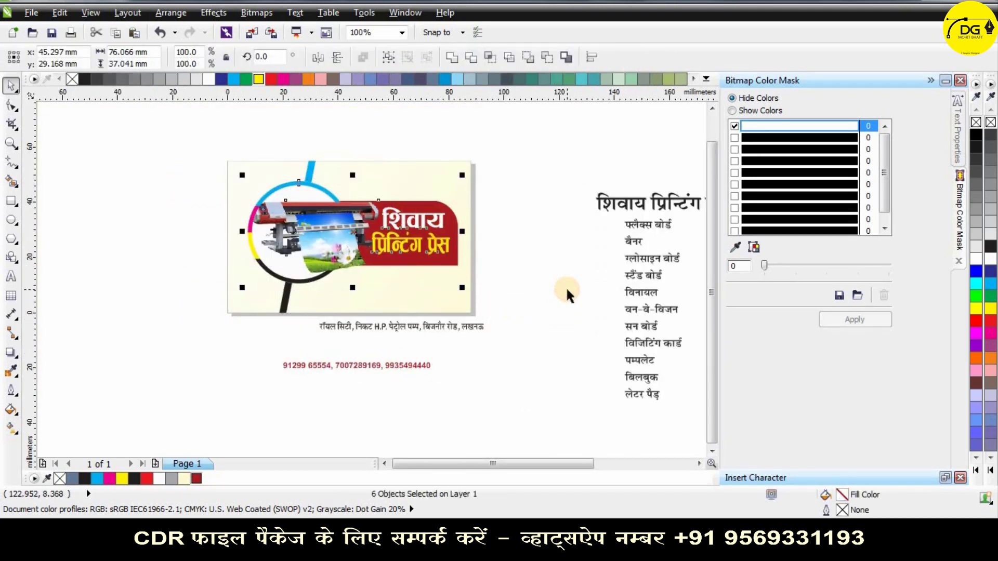
pyautogui.press('Down')
pyautogui.press('Down')
pyautogui.press('Down')
pyautogui.press('Down')
pyautogui.press('Down')
pyautogui.press('Down')
pyautogui.press('Down')
pyautogui.press('Down')
pyautogui.press('Down')
pyautogui.press('Down')
pyautogui.press('Down')
pyautogui.press('Down')
pyautogui.press('Down')
pyautogui.press('Down')
pyautogui.press('Down')
pyautogui.press('Down')
pyautogui.press('Down')
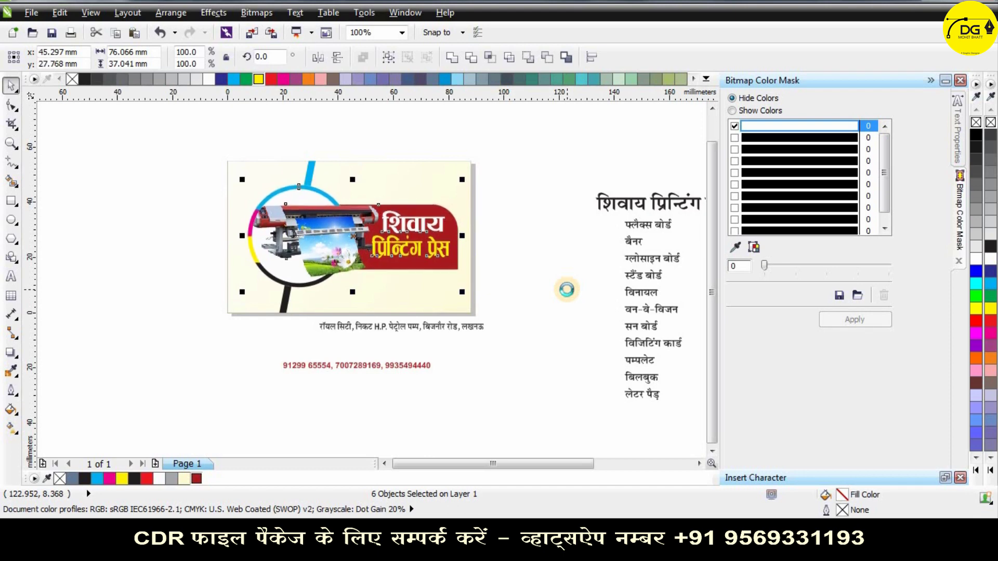
pyautogui.click(568, 254)
# Move the phone number line to the card's upper area and break it into three lines without the commas.
pyautogui.moveTo(416, 367); pyautogui.dragTo(467, 178)
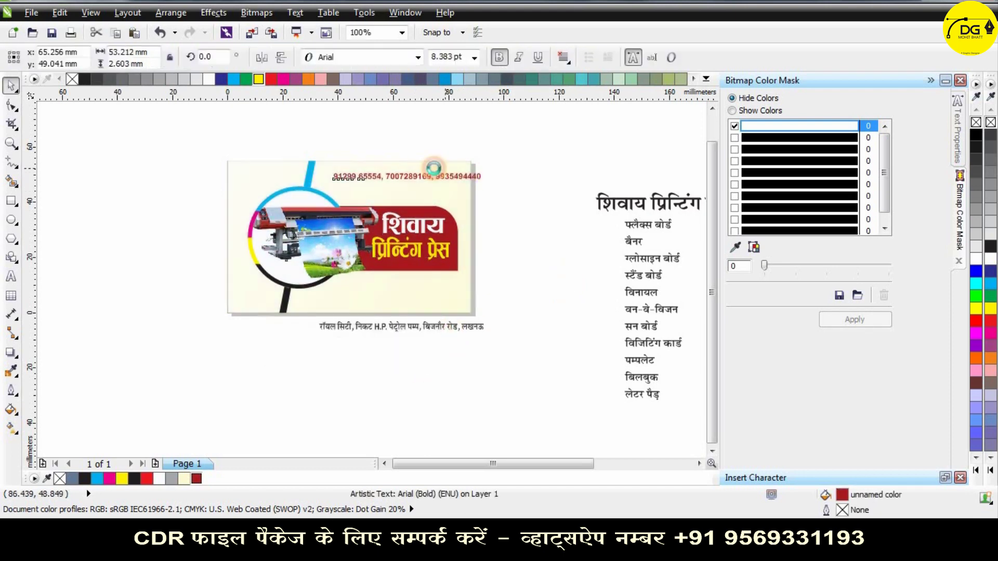
pyautogui.scroll(1, 434, 168)
pyautogui.click(339, 185)
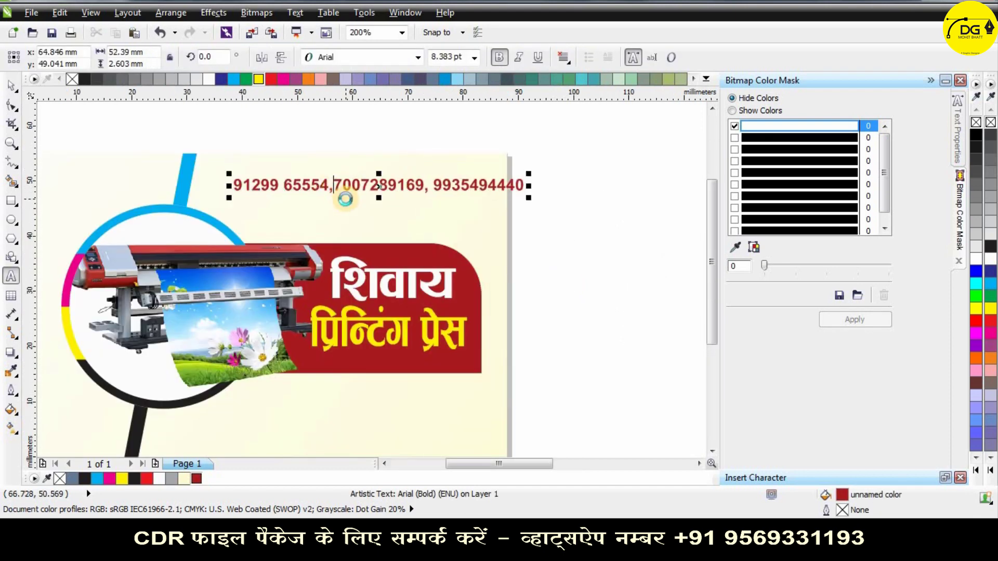
pyautogui.press('BackSpace')
pyautogui.press('BackSpace')
pyautogui.press('Return')
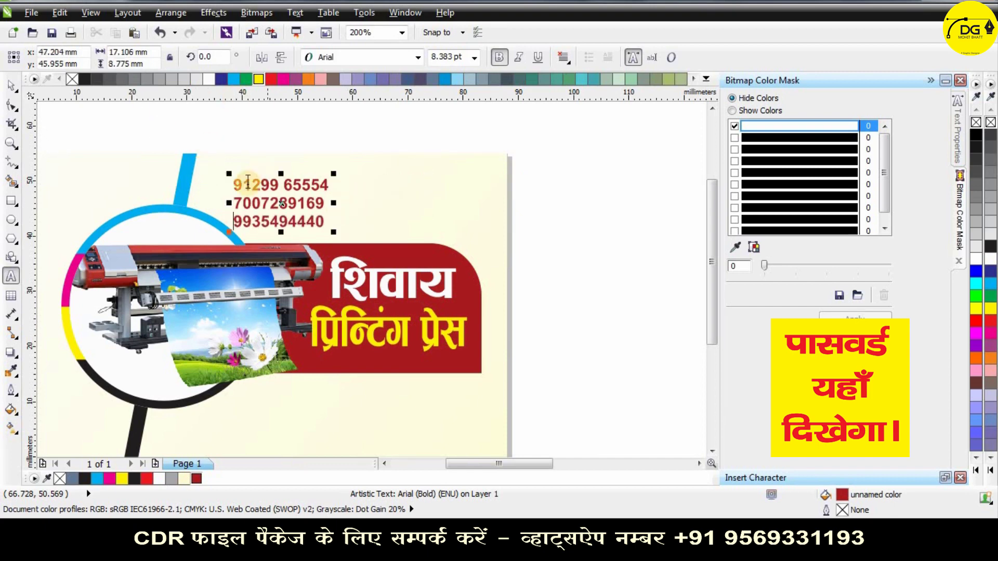
# Justify the three phone number lines to equal width and move them to the card's upper-right corner.
pyautogui.click(574, 63)
pyautogui.click(577, 156)
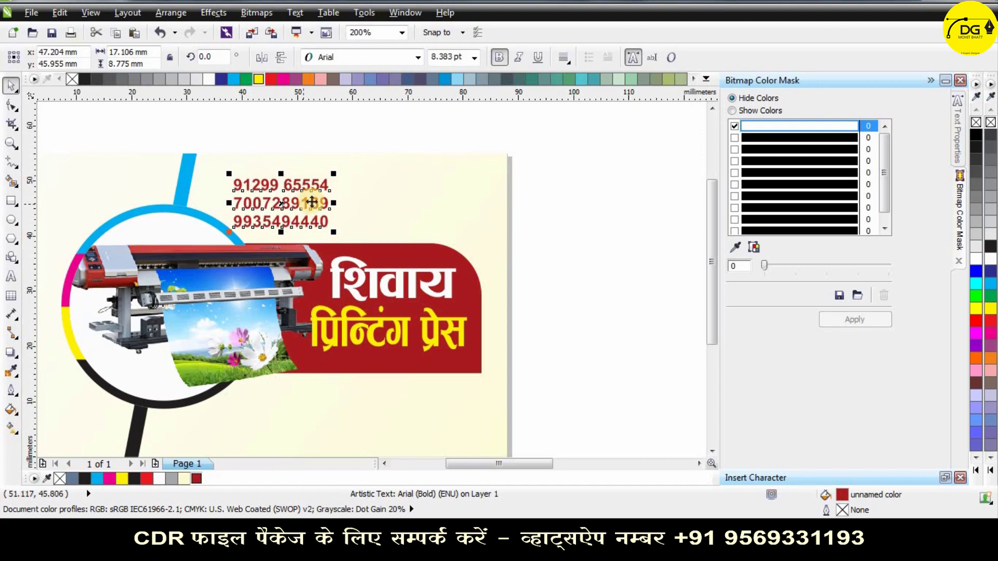
pyautogui.moveTo(312, 201); pyautogui.dragTo(472, 196)
pyautogui.click(539, 242)
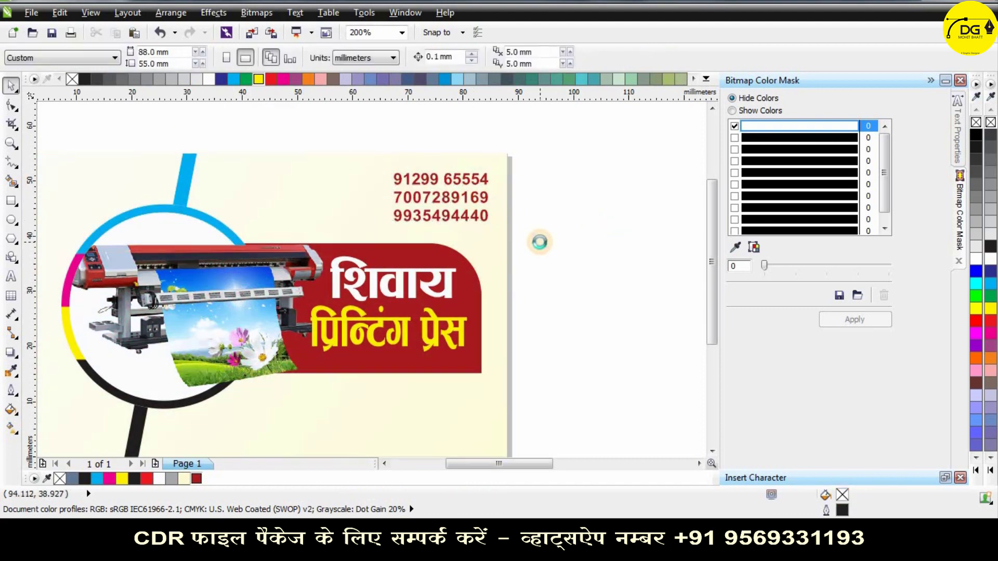
pyautogui.scroll(-2, 539, 242)
pyautogui.scroll(2, 473, 291)
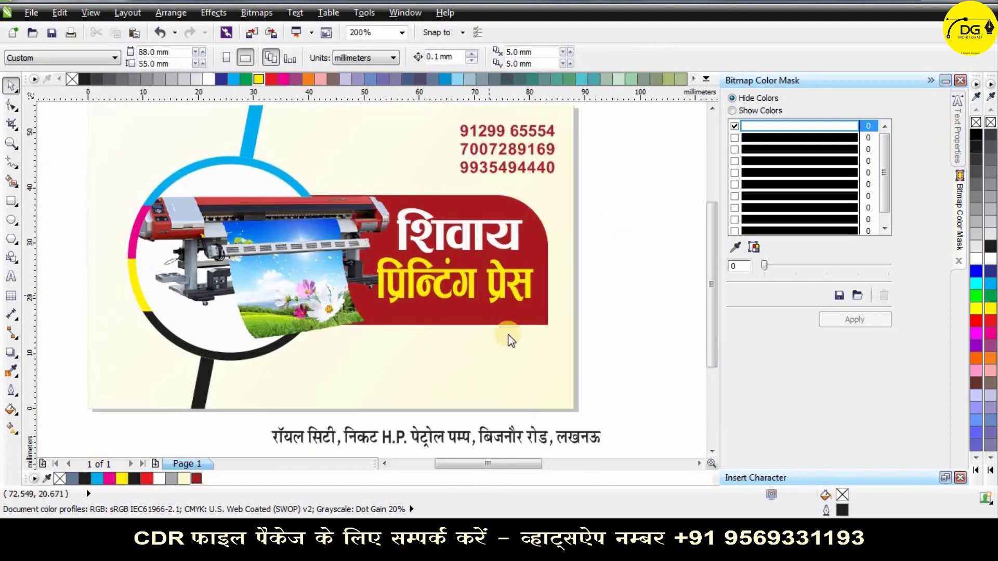
# Import the ringing handset image from the desktop's Decorative items folder and place it beside the phone numbers.
pyautogui.hotkey('ctrl', 'i')
pyautogui.click(19, 104)
pyautogui.click(459, 142)
pyautogui.press('d')
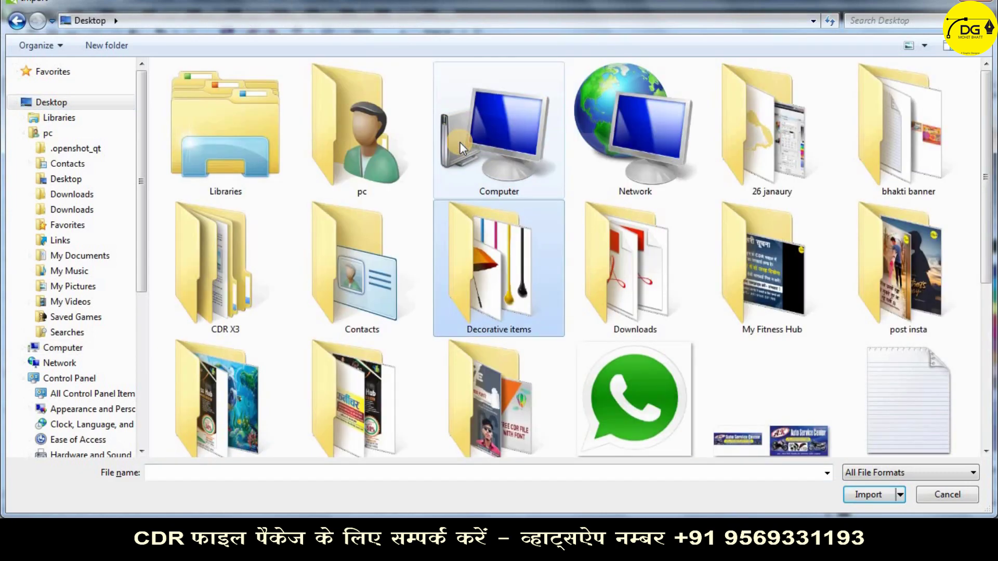
pyautogui.press('Return')
pyautogui.doubleClick(522, 149)
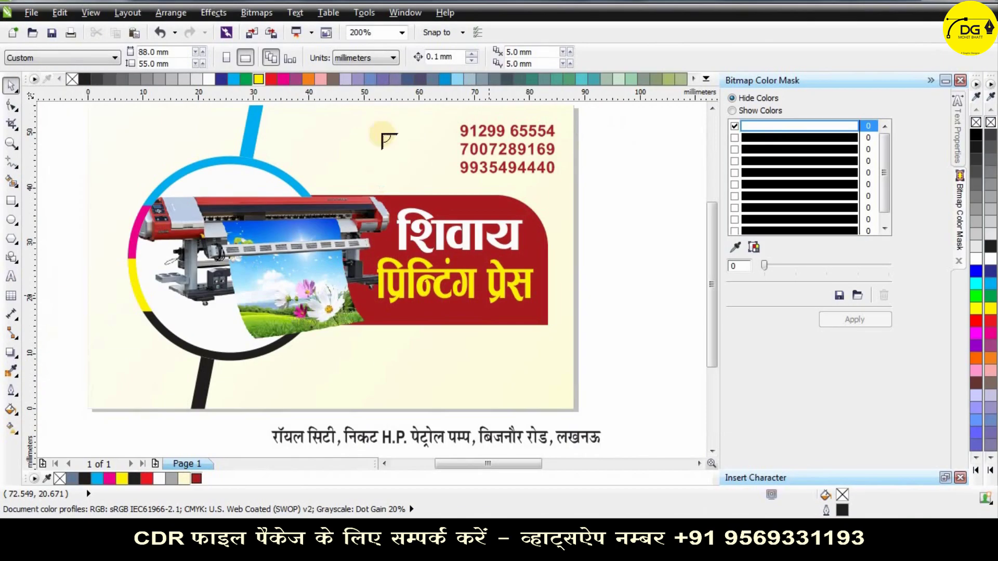
pyautogui.click(442, 152)
# Trace the handset bitmap into vector shapes as line art, removing the background and deleting the original image.
pyautogui.scroll(1, 454, 117)
pyautogui.click(485, 56)
pyautogui.click(626, 190)
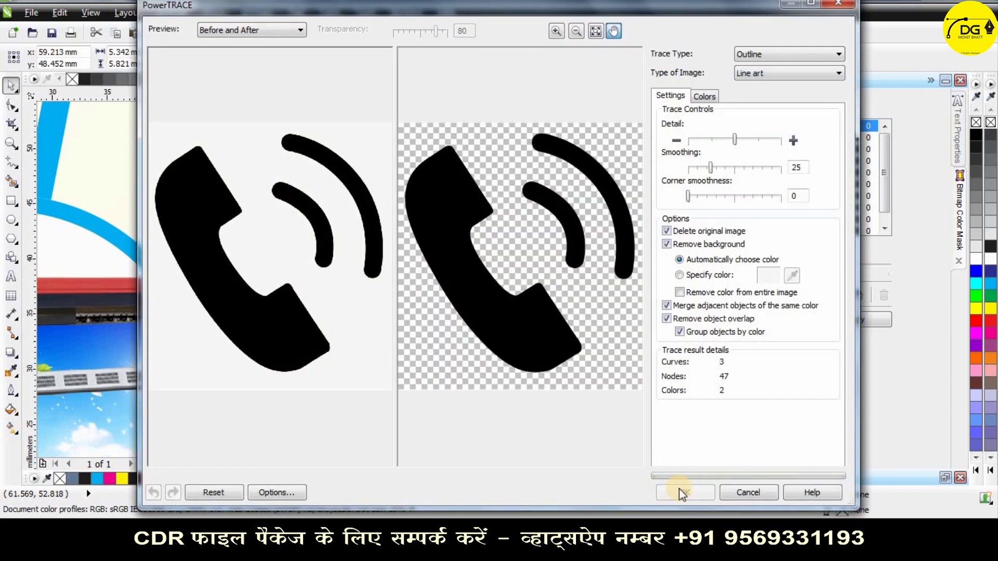
pyautogui.click(680, 491)
# Shrink the handset icon to about 3.4 × 3.6 mm, place it before the first phone number and colour it the panel's dark red.
pyautogui.scroll(-2, 446, 276)
pyautogui.scroll(2, 430, 222)
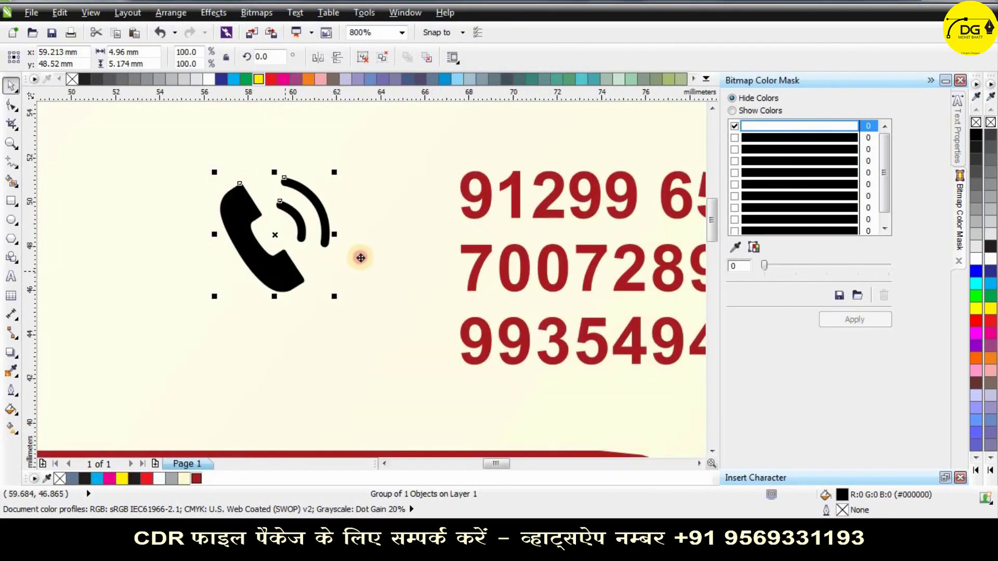
pyautogui.moveTo(361, 256); pyautogui.dragTo(409, 239)
pyautogui.scroll(-2, 401, 175)
pyautogui.scroll(1, 397, 186)
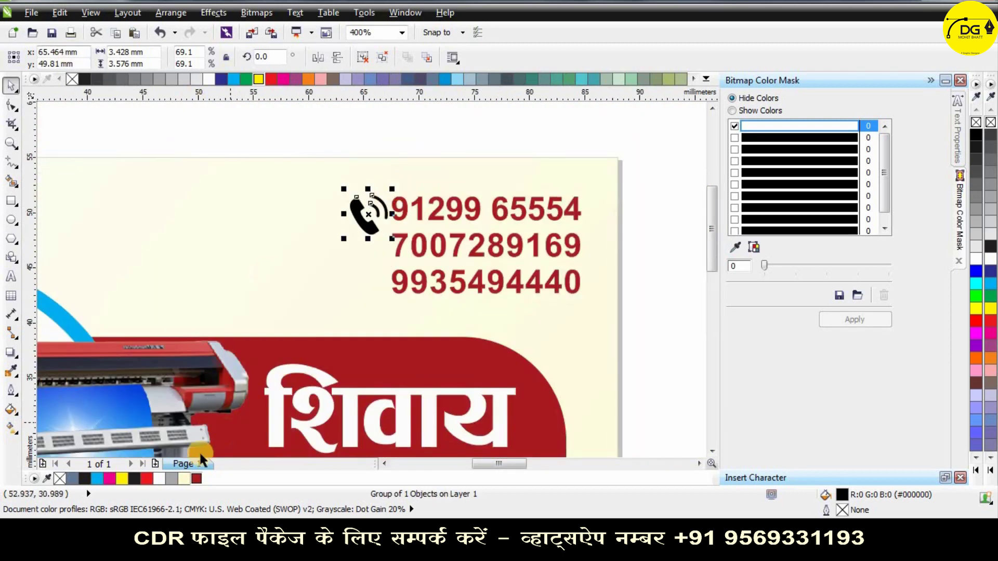
pyautogui.click(431, 126)
# Move the address line onto the card's lower area below the red panel and reduce it to about 57.6 mm wide.
pyautogui.scroll(-1, 433, 125)
pyautogui.scroll(-1, 593, 157)
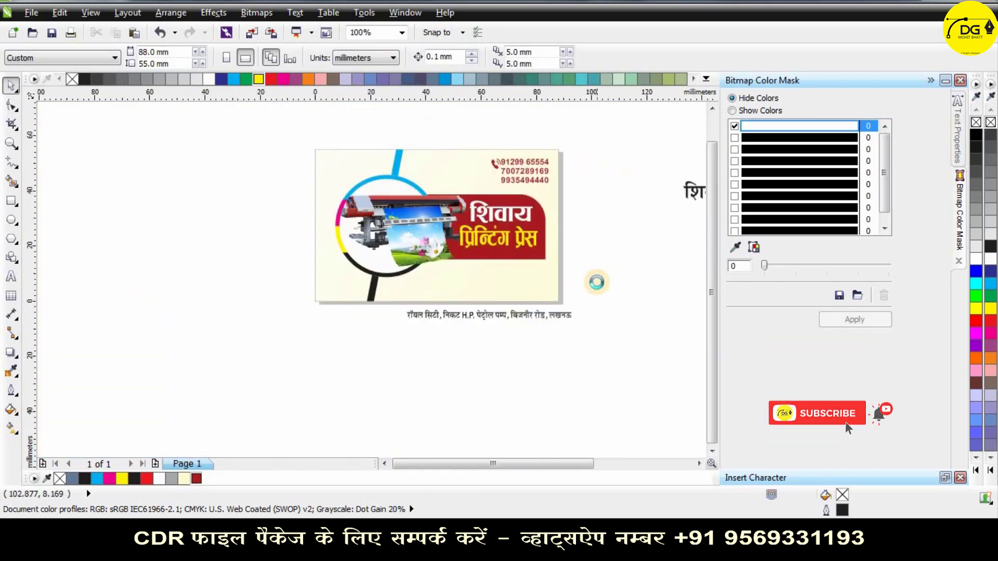
pyautogui.scroll(1, 597, 283)
pyautogui.moveTo(409, 352); pyautogui.dragTo(364, 297)
pyautogui.scroll(-1, 591, 290)
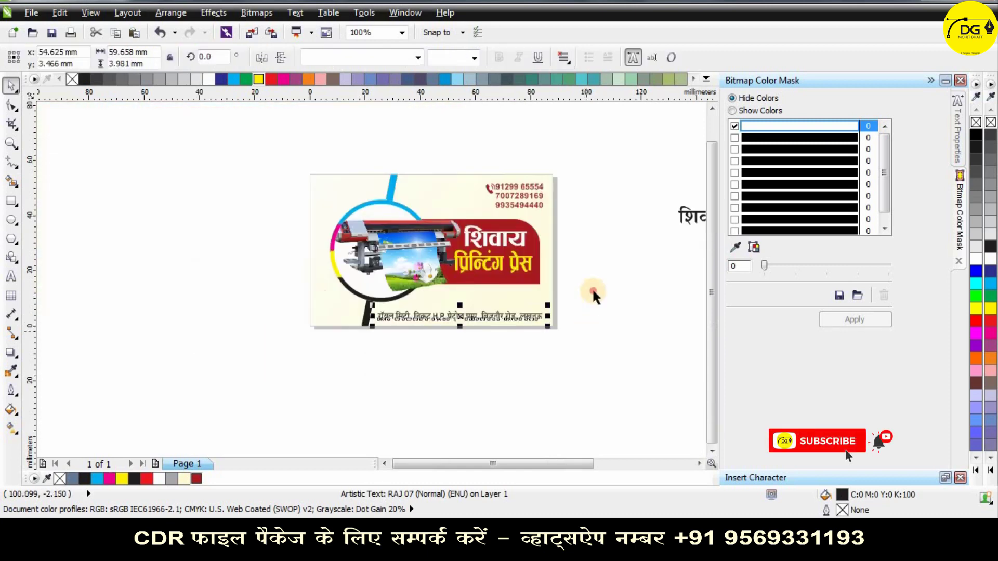
pyautogui.scroll(1, 559, 290)
pyautogui.click(528, 334)
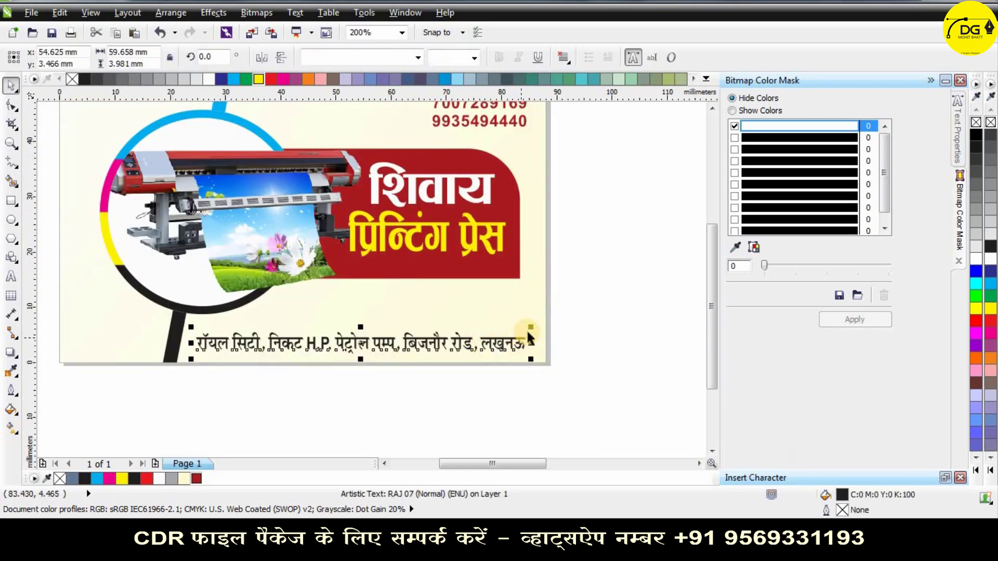
pyautogui.moveTo(522, 321); pyautogui.dragTo(477, 338)
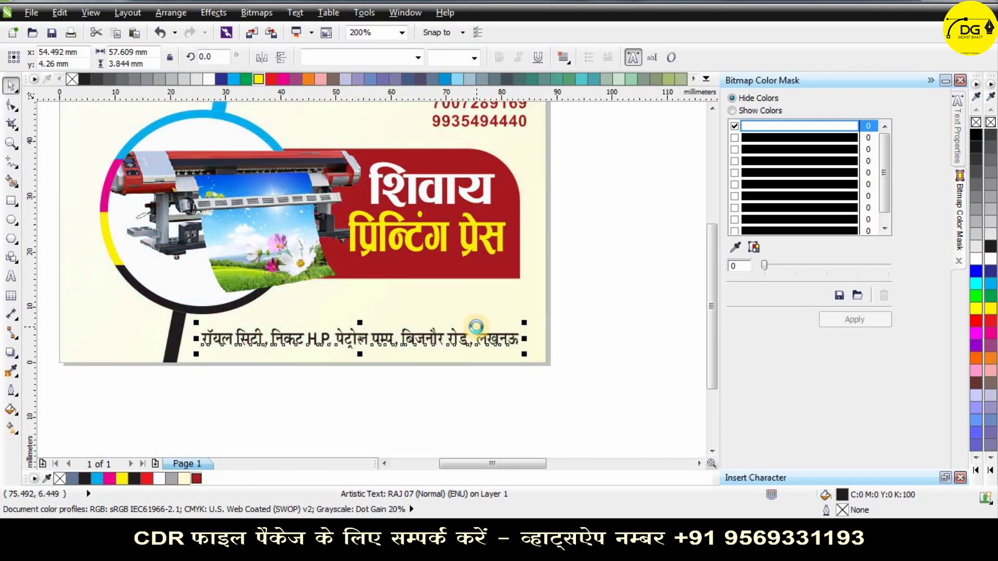
pyautogui.scroll(-1, 477, 339)
pyautogui.press('Escape')
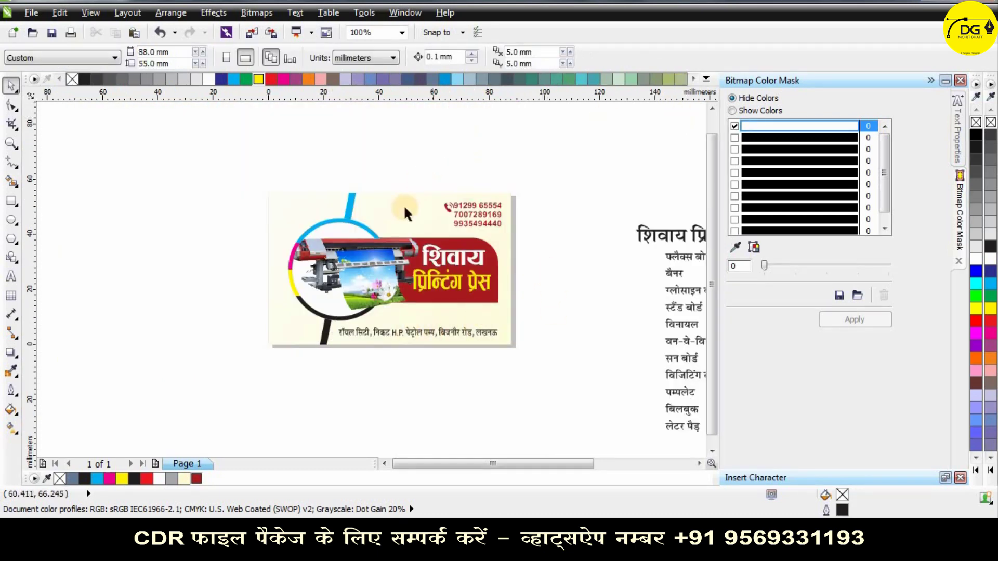
# Shift the address line about 1.9 mm right and slightly down, closer to the card's lower-right corner.
pyautogui.scroll(1, 494, 308)
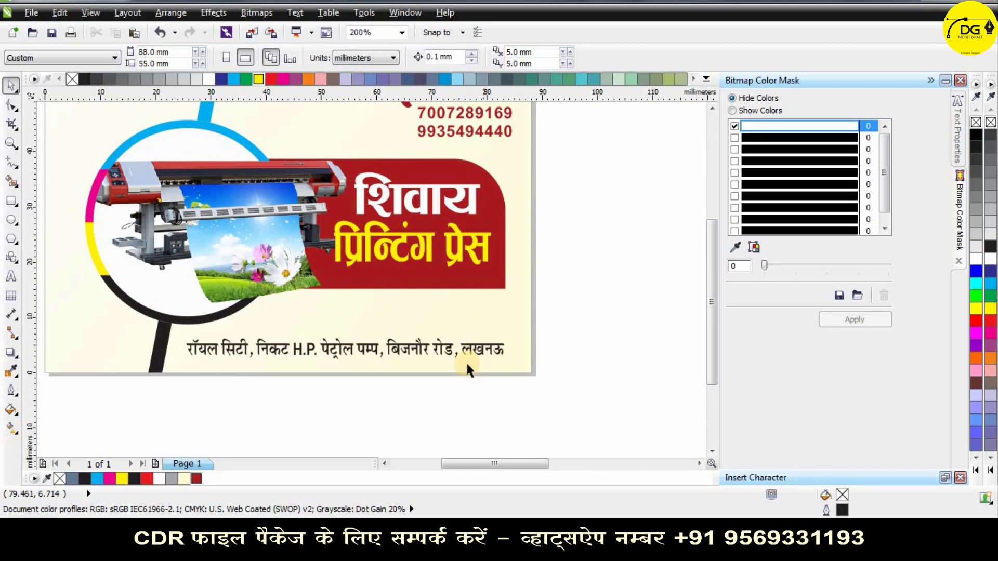
pyautogui.click(347, 348)
pyautogui.moveTo(408, 344); pyautogui.dragTo(422, 348)
pyautogui.press('Escape')
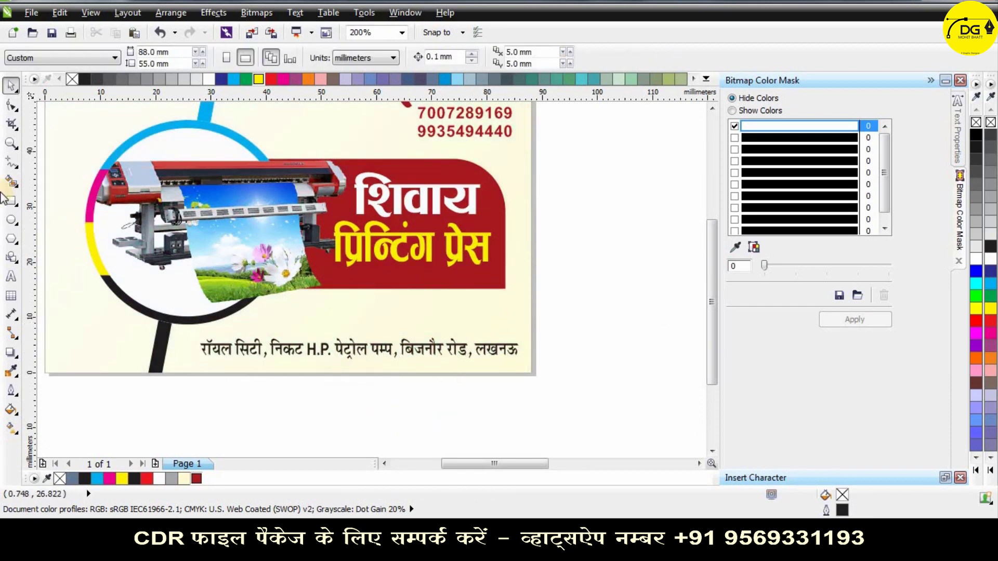
# Draw a wide ellipse about 133 × 29 mm across the card's bottom edge.
pyautogui.click(12, 219)
pyautogui.scroll(-1, 417, 354)
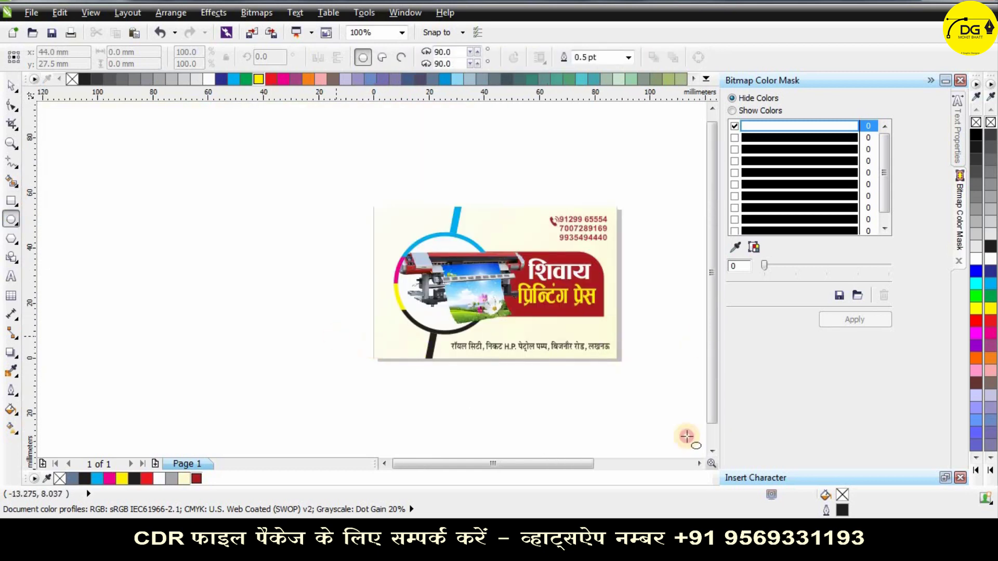
pyautogui.moveTo(686, 436)
pyautogui.mouseDown()
pyautogui.moveTo(644, 423)
pyautogui.moveTo(686, 422)
pyautogui.moveTo(679, 415)
pyautogui.mouseUp()
pyautogui.scroll(1, 648, 365)
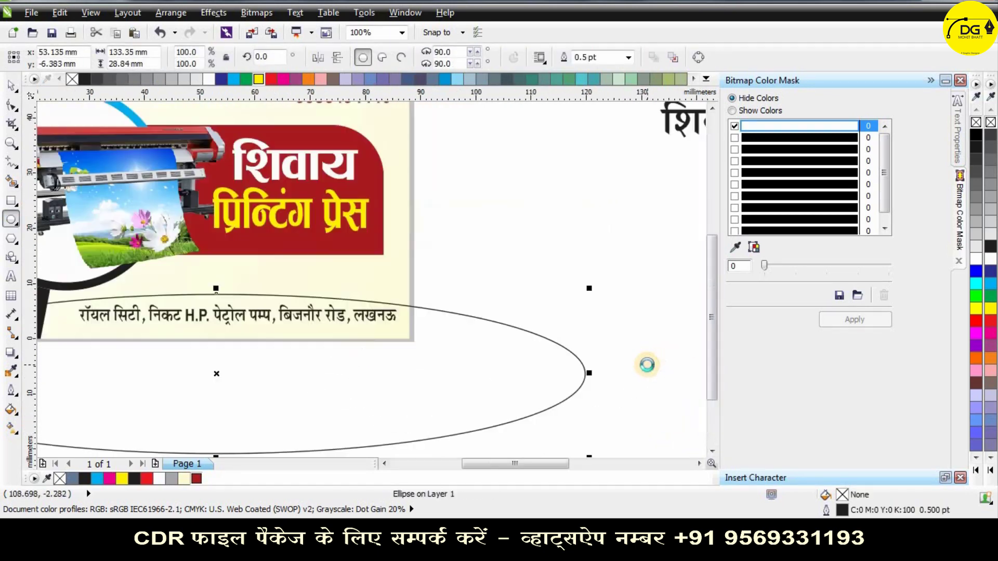
pyautogui.scroll(-1, 647, 365)
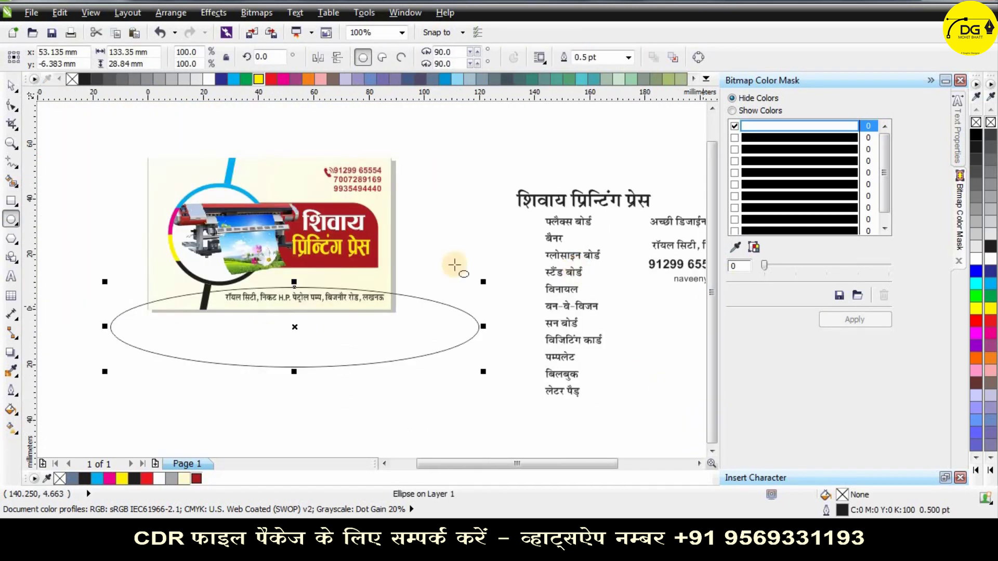
# Fill the wide ellipse with cyan and remove its outline.
pyautogui.click(222, 79)
pyautogui.click(234, 79)
pyautogui.scroll(1, 72, 81)
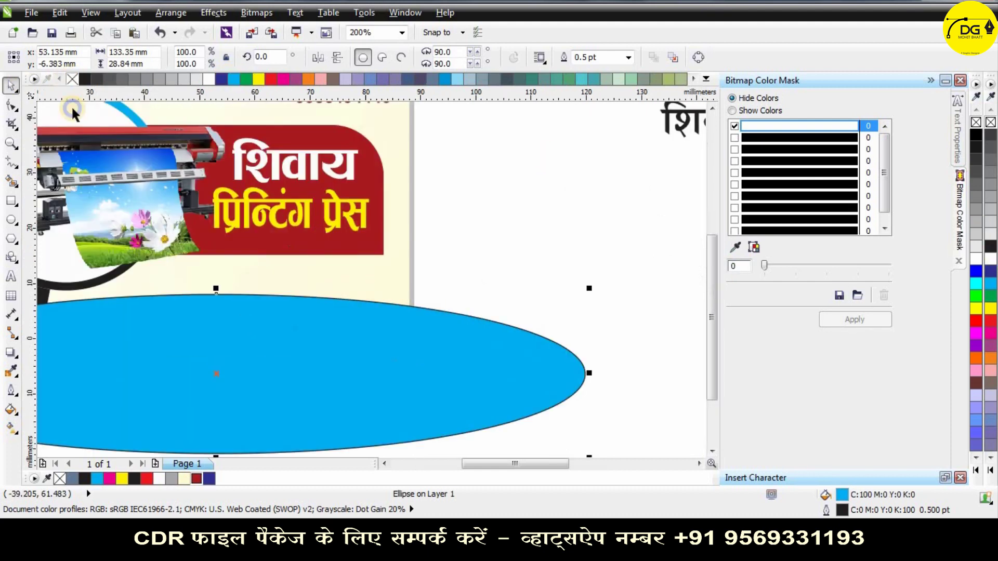
pyautogui.rightClick(72, 79)
# PowerClip the cyan ellipse inside the card background so it forms a curved footer behind the address.
pyautogui.scroll(-2, 523, 249)
pyautogui.scroll(1, 466, 273)
pyautogui.rightClick(467, 273)
pyautogui.click(499, 2)
pyautogui.click(289, 143)
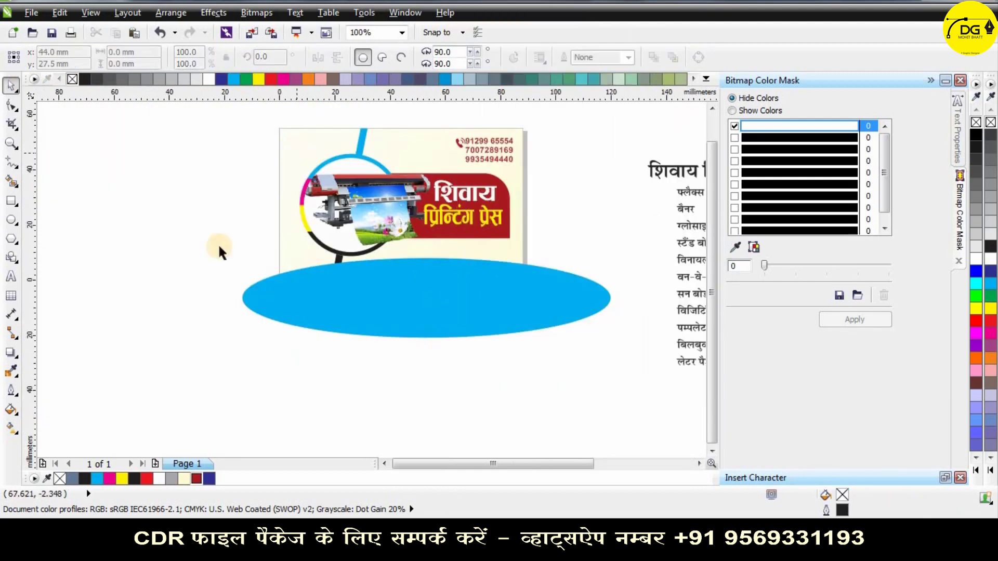
pyautogui.click(219, 247)
# Stretch the address line leftward across the cyan footer and colour it white.
pyautogui.scroll(1, 465, 269)
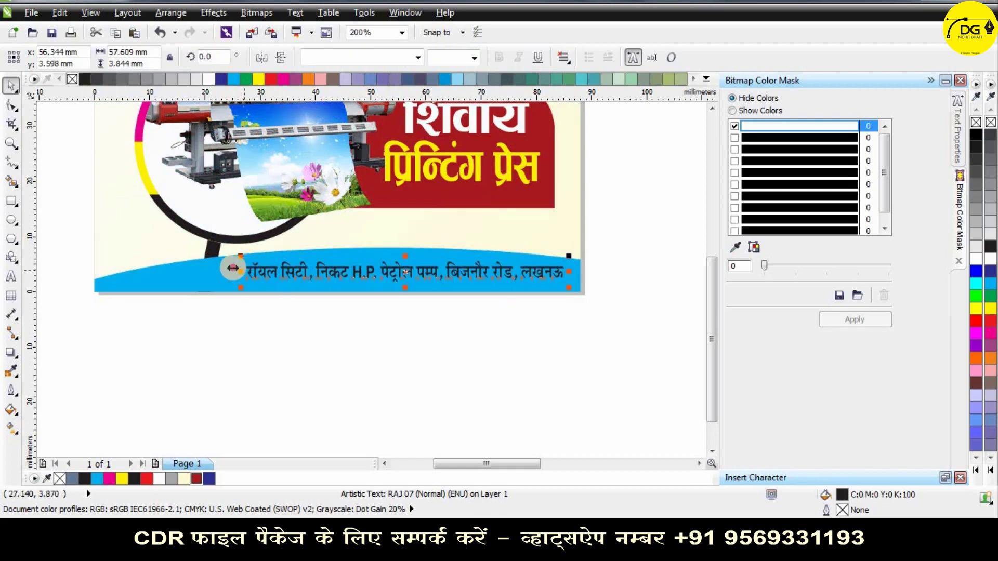
pyautogui.moveTo(232, 270); pyautogui.dragTo(173, 265)
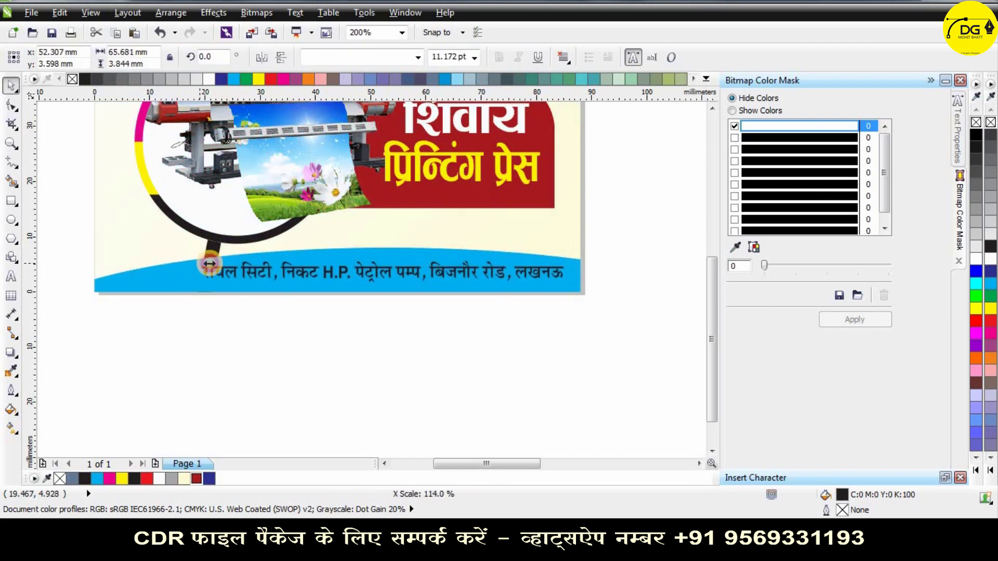
pyautogui.click(201, 345)
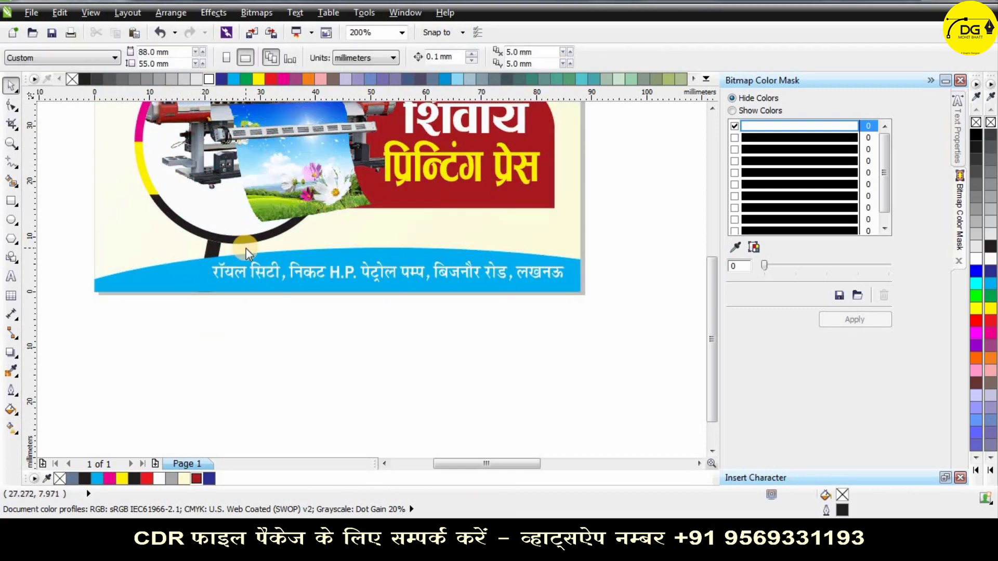
# Import the location pin image below the card and trace it into vector shapes as line art.
pyautogui.hotkey('ctrl', 'i')
pyautogui.doubleClick(463, 101)
pyautogui.click(241, 348)
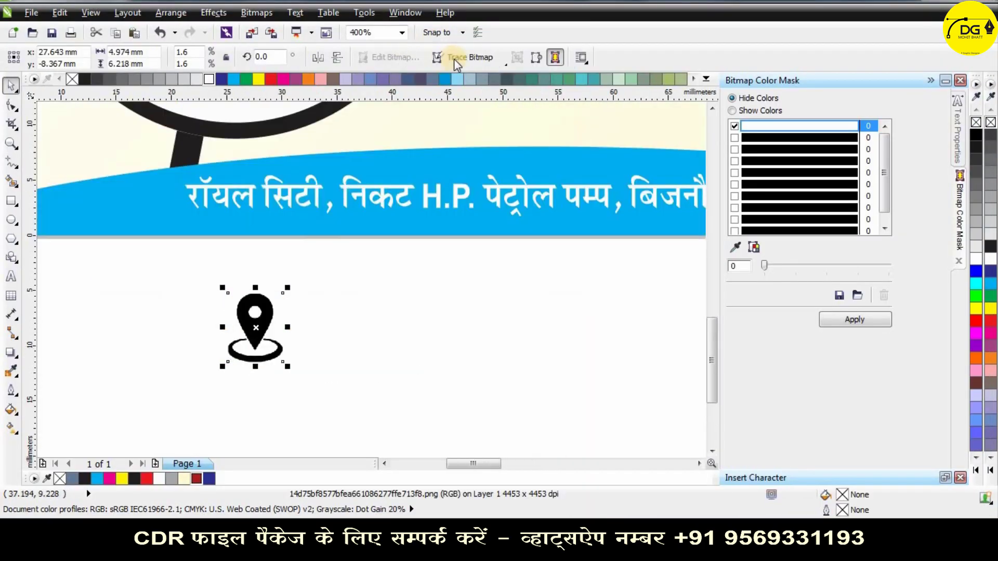
pyautogui.click(464, 56)
pyautogui.moveTo(468, 105)
pyautogui.click(587, 107)
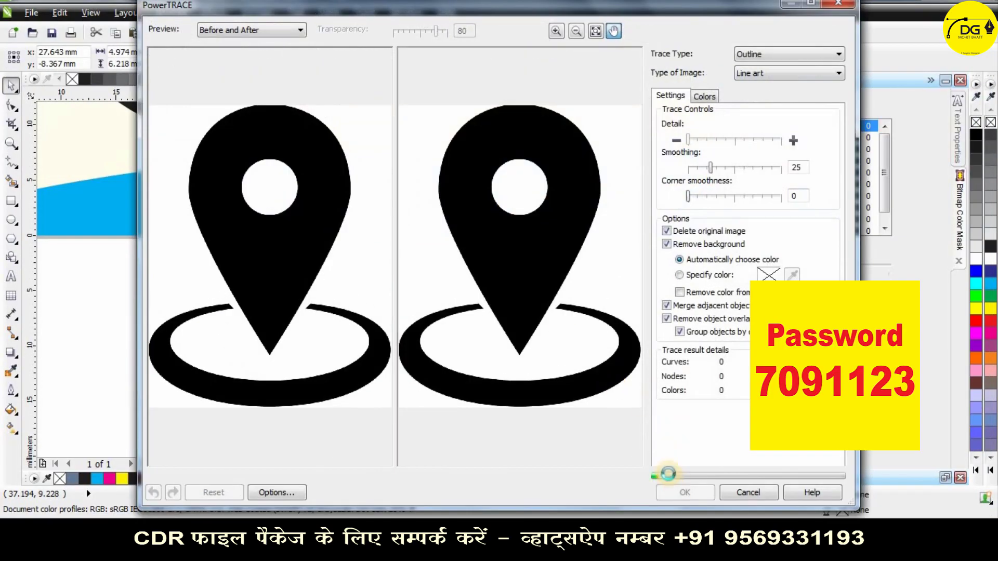
pyautogui.click(683, 493)
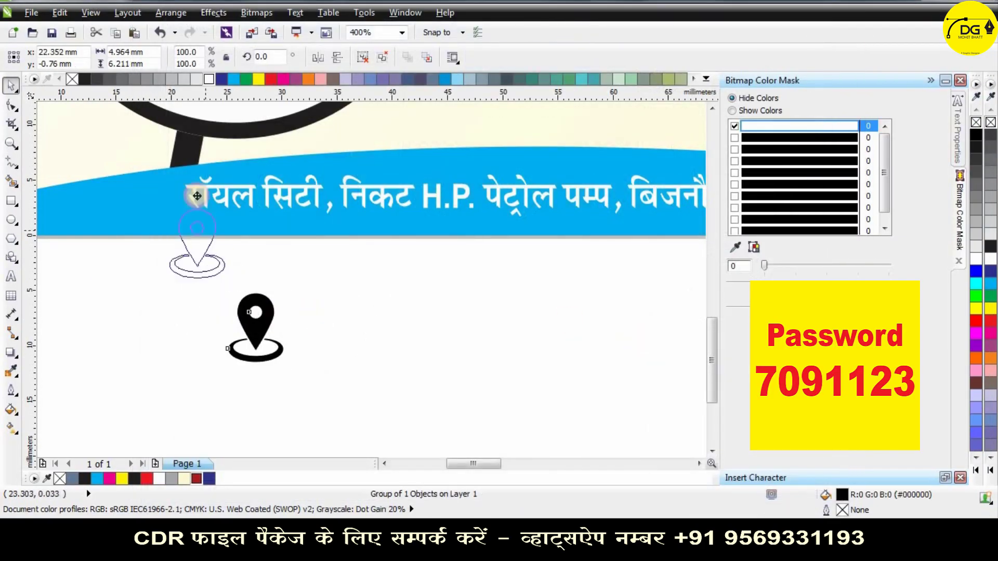
# Shrink the location pin to about 2.6 × 3.3 mm, place it just before the address text and colour it white.
pyautogui.moveTo(197, 196); pyautogui.dragTo(187, 165)
pyautogui.scroll(1, 188, 161)
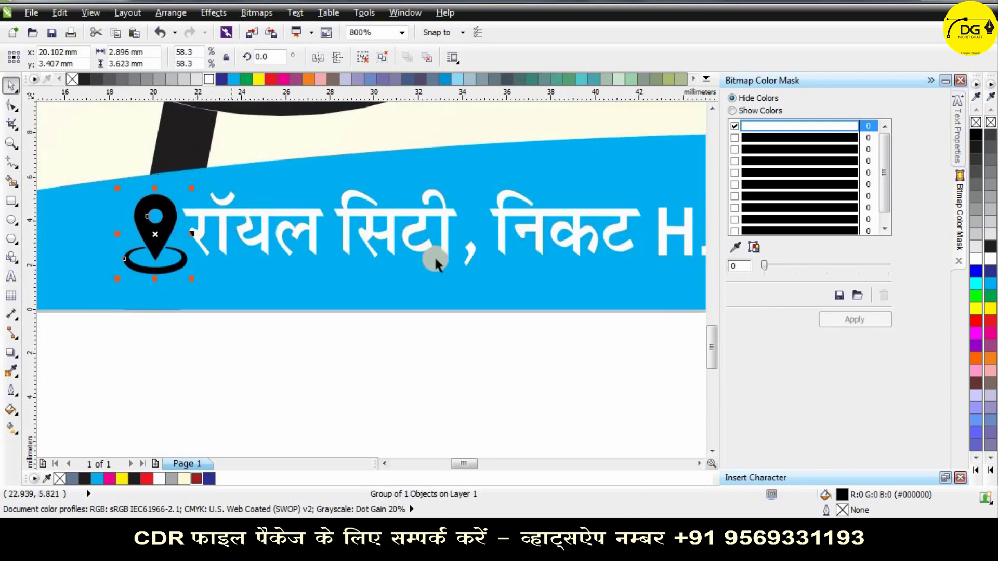
pyautogui.scroll(-1, 435, 259)
pyautogui.scroll(1, 312, 234)
pyautogui.scroll(1, 364, 253)
pyautogui.moveTo(358, 261); pyautogui.dragTo(357, 267)
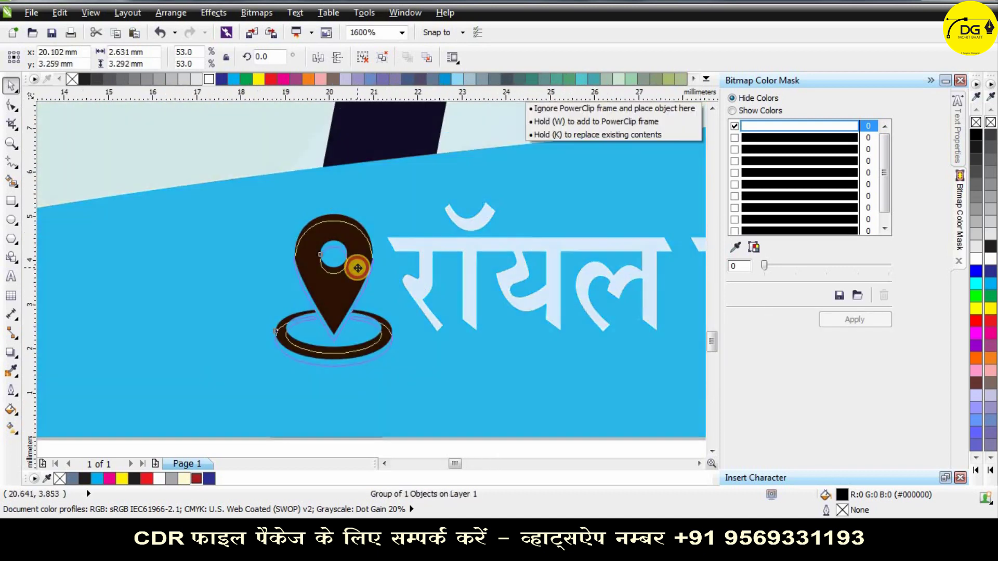
pyautogui.click(211, 80)
pyautogui.scroll(-1, 371, 237)
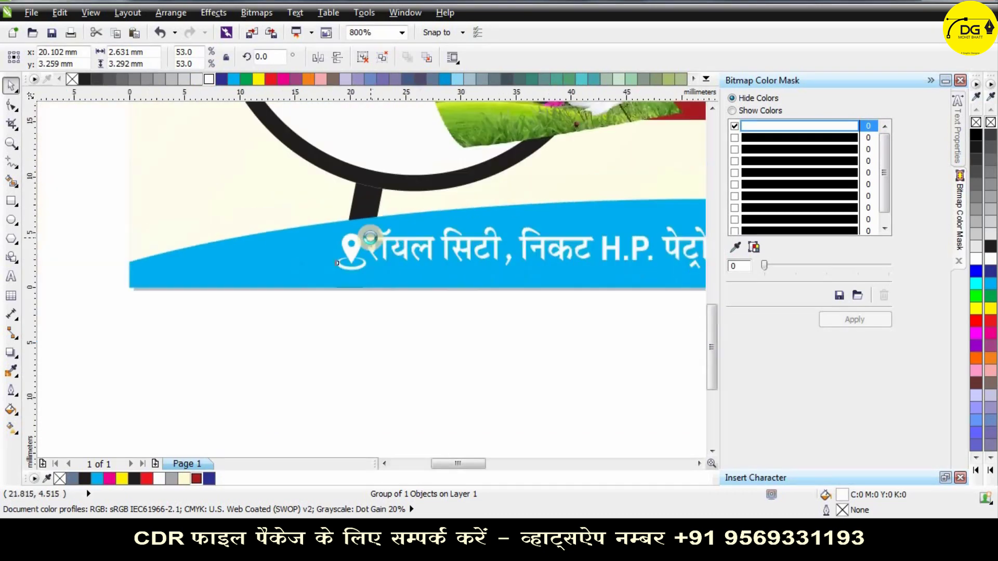
pyautogui.moveTo(358, 253); pyautogui.dragTo(350, 250)
# Group the location pin with the address line and centre the group horizontally on the card.
pyautogui.keyDown('shift'); pyautogui.click(375, 245); pyautogui.keyUp('shift')
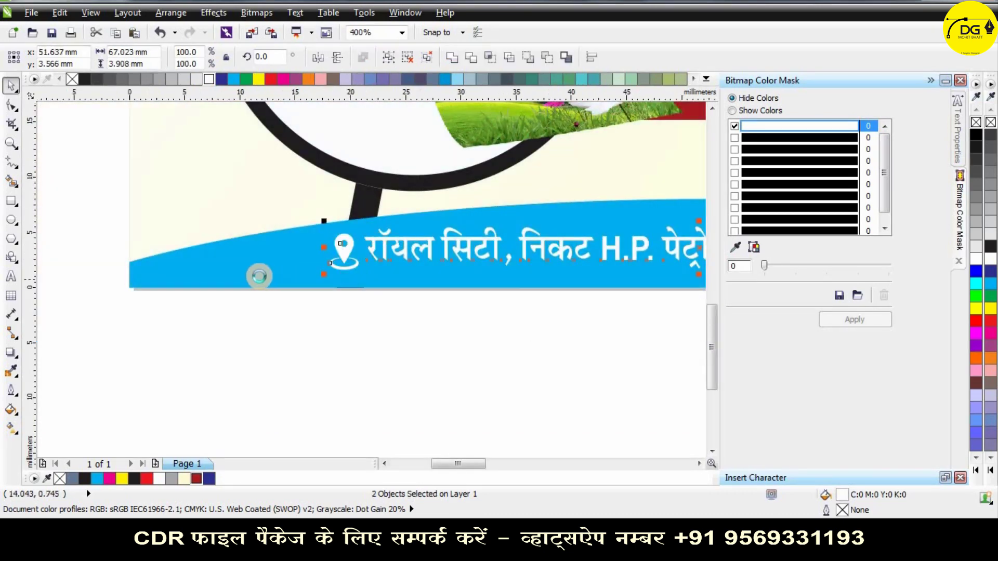
pyautogui.hotkey('ctrl', 'g')
pyautogui.keyDown('shift'); pyautogui.click(266, 269); pyautogui.keyUp('shift')
pyautogui.press('c')
pyautogui.click(392, 345)
# Edit the card's PowerClip contents and widen the cyan ellipse to about 165 mm to flatten the footer's curve.
pyautogui.scroll(-1, 292, 257)
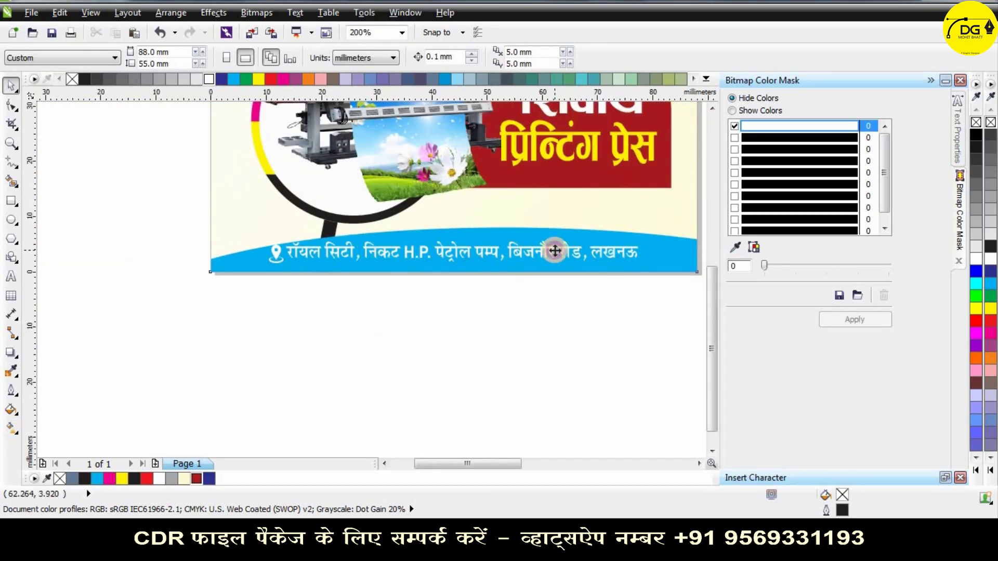
pyautogui.click(554, 251)
pyautogui.click(564, 260)
pyautogui.click(629, 245)
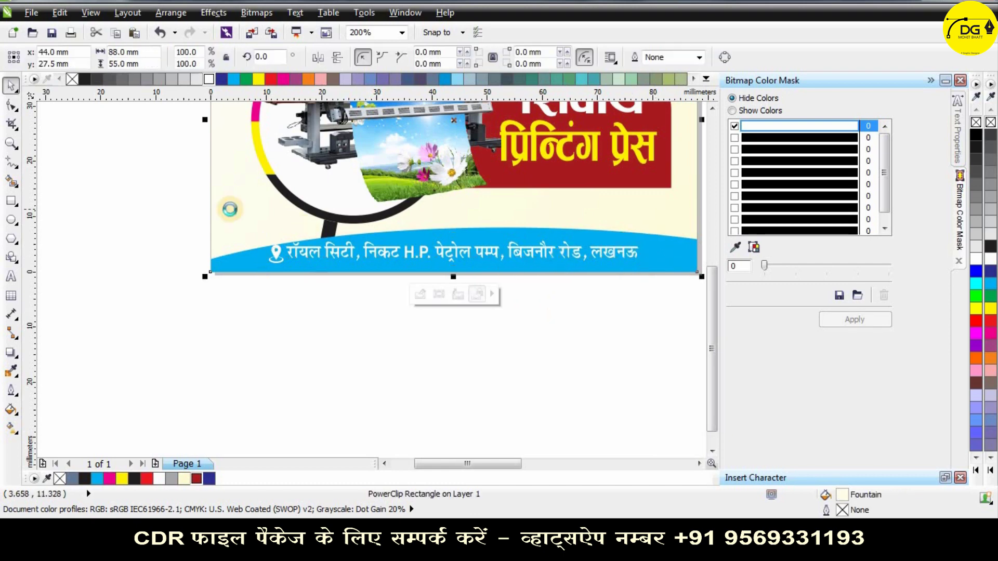
pyautogui.scroll(-1, 231, 209)
pyautogui.click(308, 264)
pyautogui.click(539, 257)
pyautogui.moveTo(556, 257); pyautogui.dragTo(595, 257)
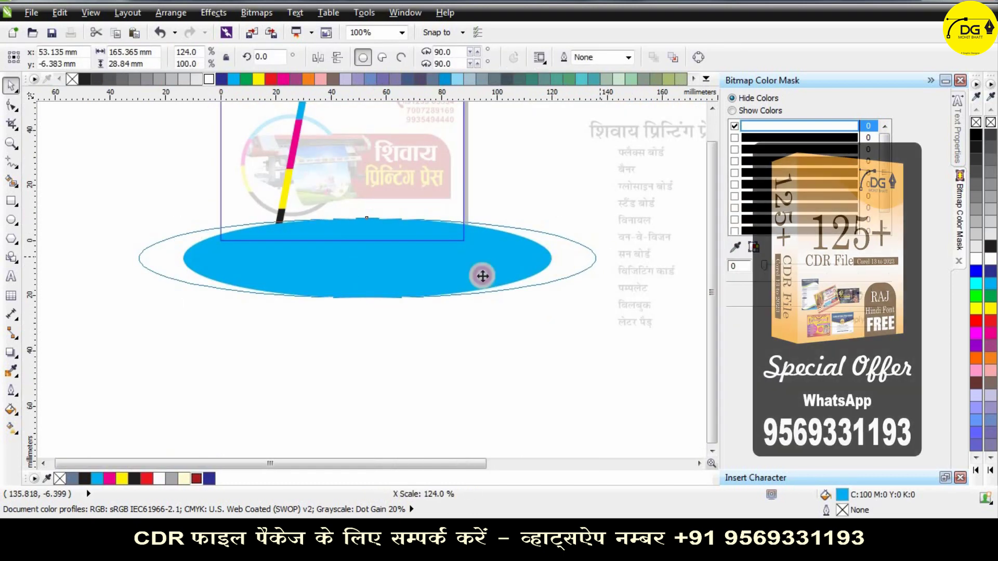
pyautogui.click(341, 264)
pyautogui.scroll(1, 294, 220)
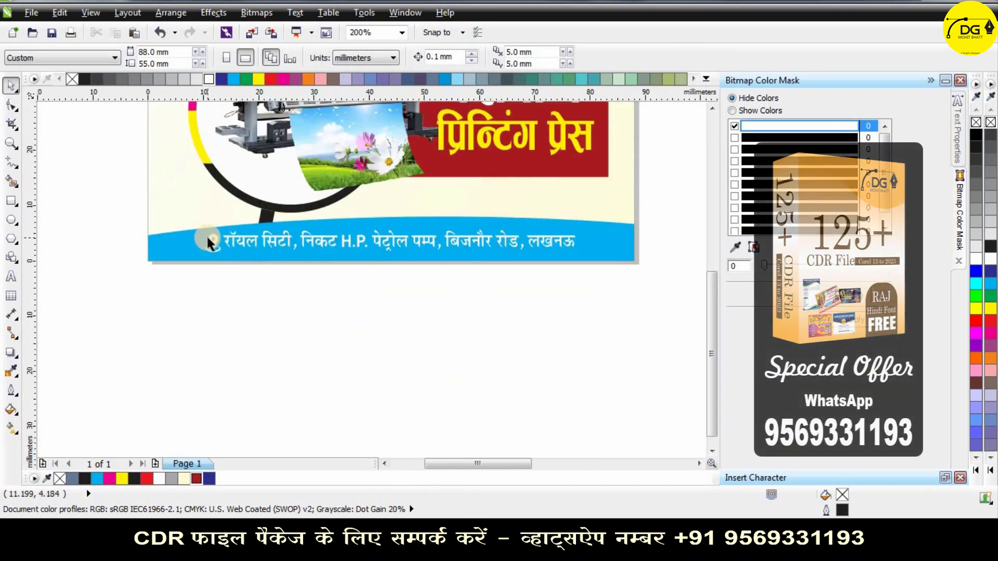
pyautogui.scroll(-2, 442, 409)
pyautogui.scroll(1, 468, 395)
pyautogui.scroll(-1, 163, 234)
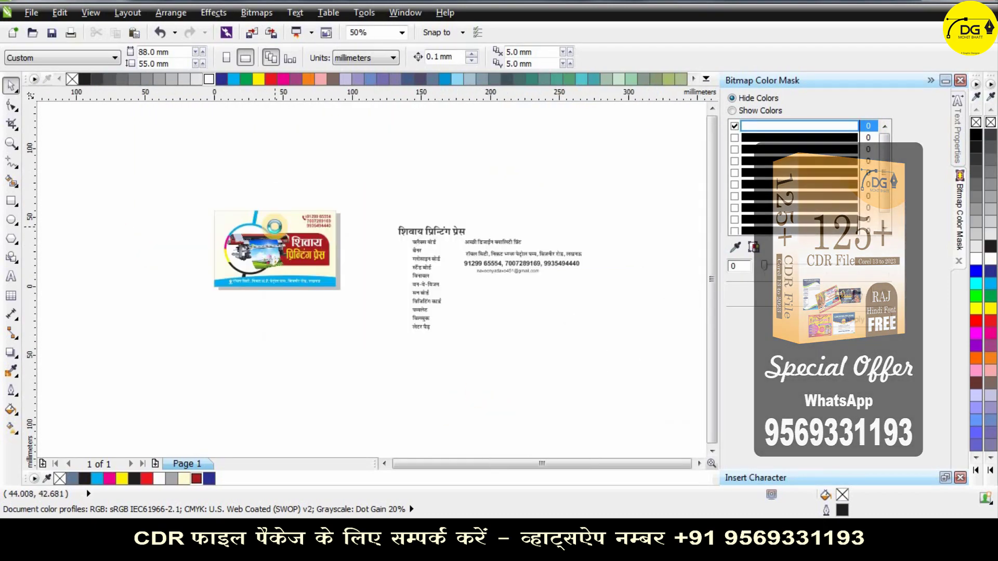
# Move the whole block of source text from beside the card to the empty area below it.
pyautogui.scroll(1, 242, 245)
pyautogui.scroll(-1, 336, 186)
pyautogui.click(553, 225)
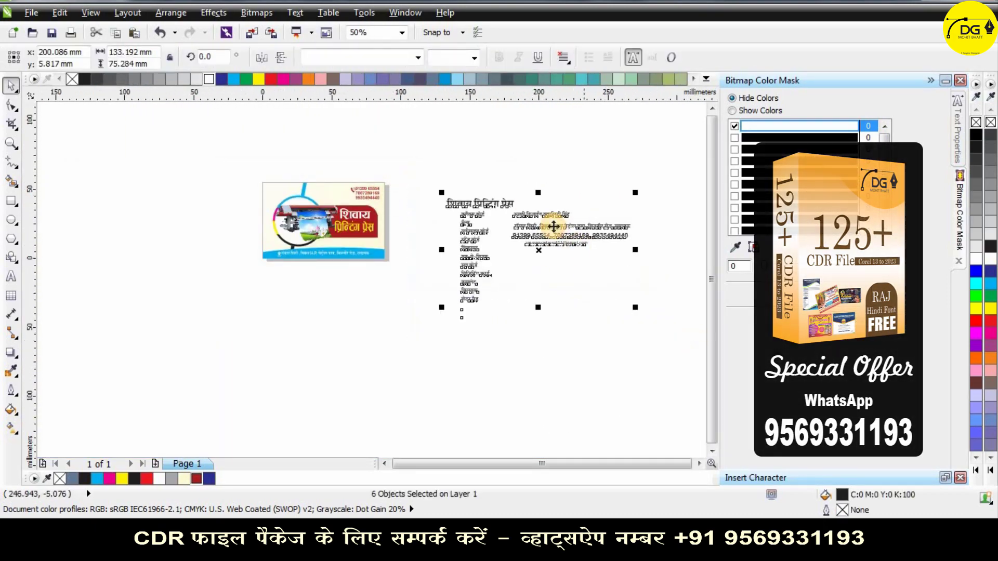
pyautogui.moveTo(553, 225); pyautogui.dragTo(348, 315)
pyautogui.scroll(1, 374, 207)
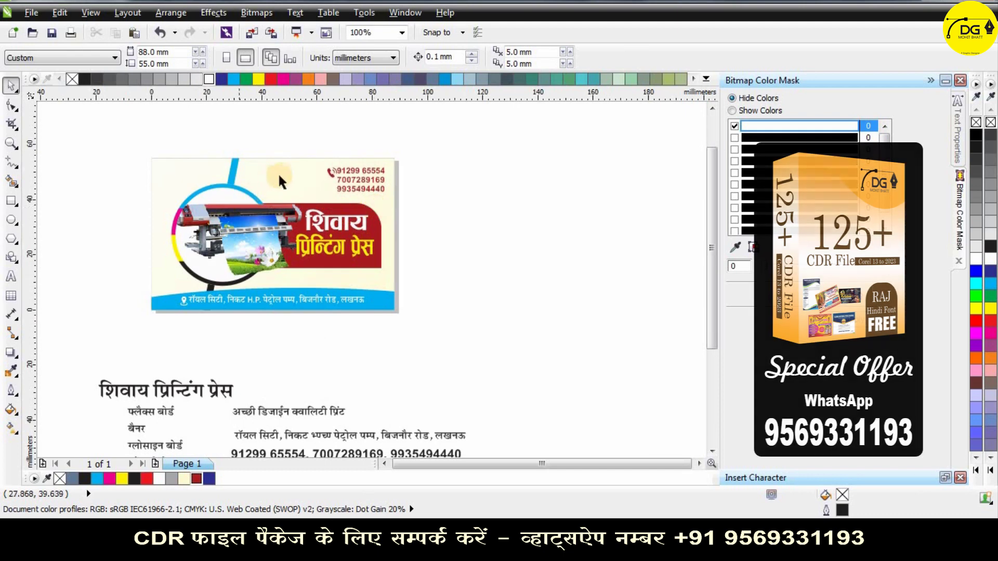
# Duplicate the card background beside the original and delete the CMYK stripe from the copy's PowerClip contents.
pyautogui.moveTo(290, 177); pyautogui.dragTo(566, 181)
pyautogui.rightClick(567, 181)
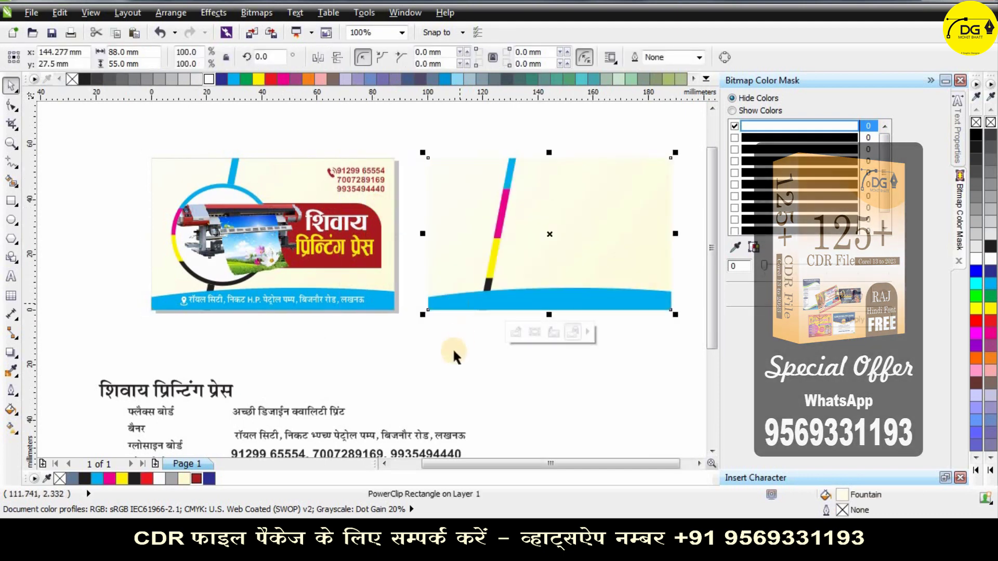
pyautogui.doubleClick(497, 225)
pyautogui.click(497, 224)
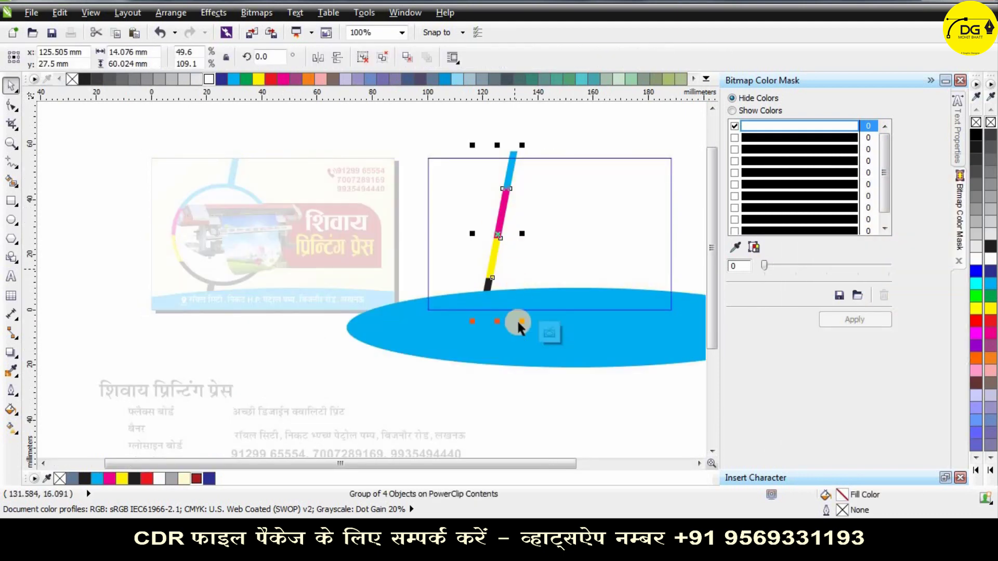
pyautogui.press('Delete')
pyautogui.click(547, 332)
pyautogui.scroll(3, 200, 315)
pyautogui.scroll(-4, 201, 316)
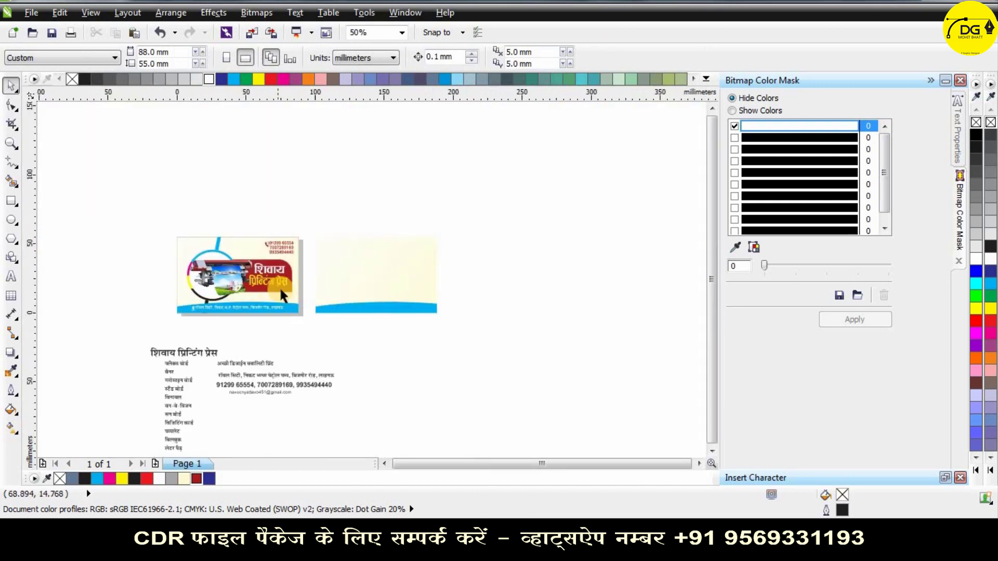
# Draw a square about 22.2 mm wide on the blank card, round its corners to about 2 mm and rotate it 45°.
pyautogui.scroll(1, 408, 293)
pyautogui.scroll(-1, 477, 268)
pyautogui.scroll(1, 439, 264)
pyautogui.click(10, 202)
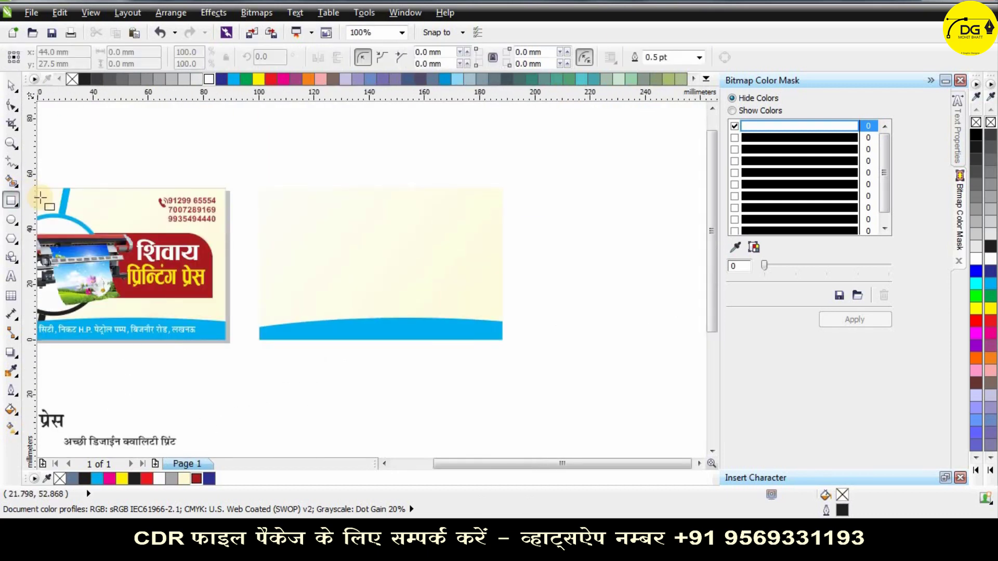
pyautogui.moveTo(266, 200); pyautogui.dragTo(328, 262)
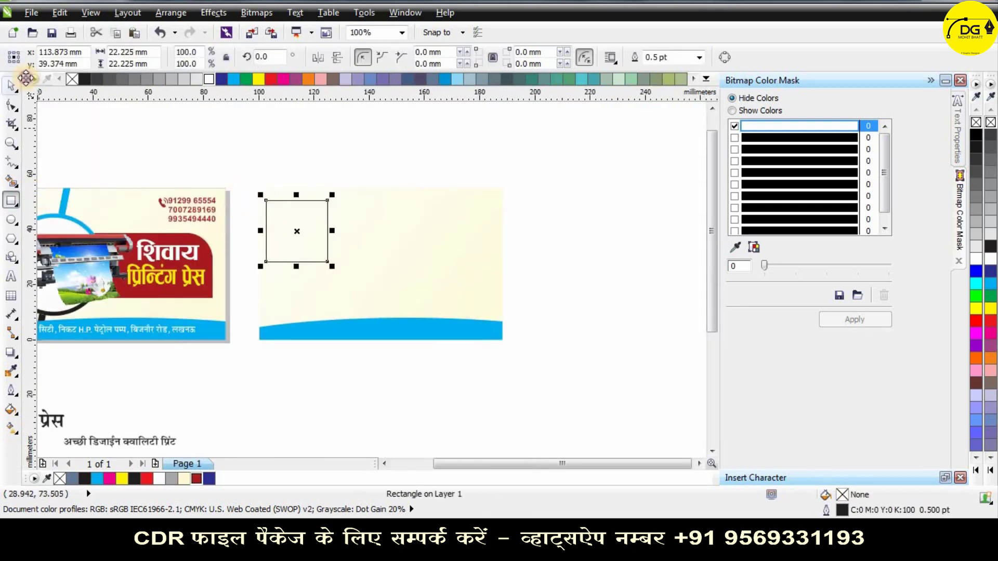
pyautogui.scroll(1, 260, 224)
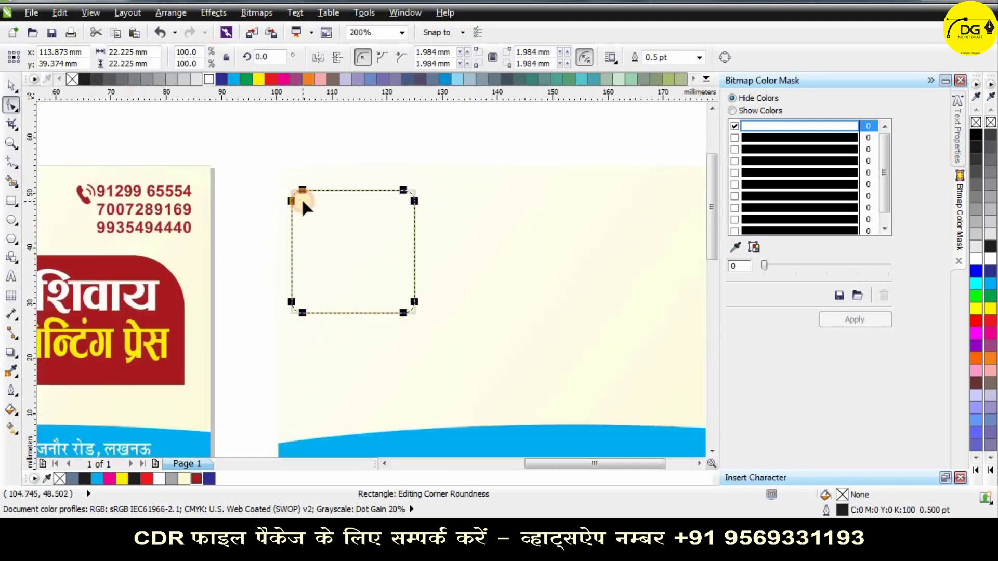
pyautogui.click(16, 85)
pyautogui.write('45')
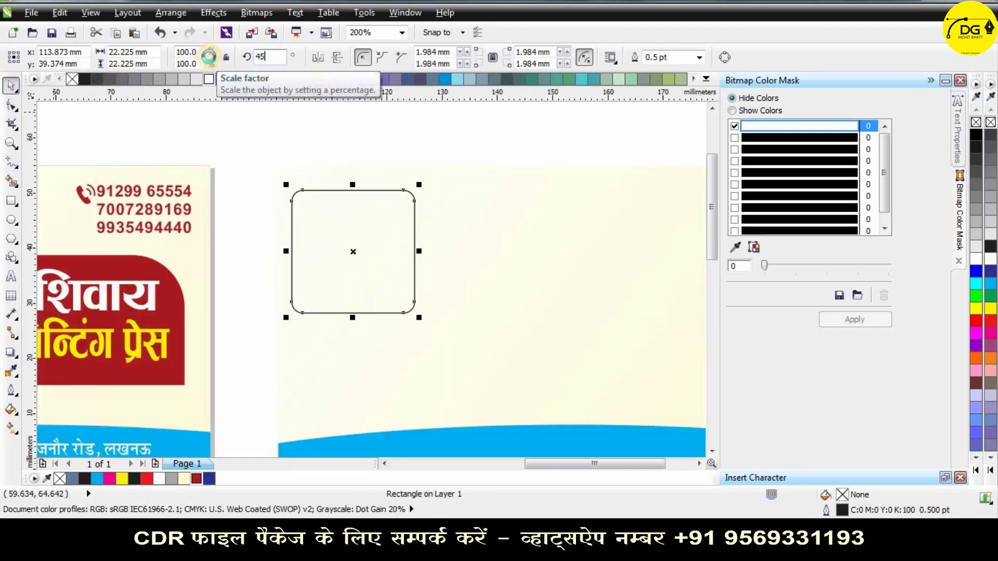
pyautogui.press('Return')
# Move the rotated square to the upper right area of the blank card.
pyautogui.scroll(-1, 356, 251)
pyautogui.click(347, 193)
pyautogui.moveTo(348, 231); pyautogui.dragTo(514, 253)
pyautogui.scroll(1, 513, 246)
pyautogui.scroll(-1, 502, 179)
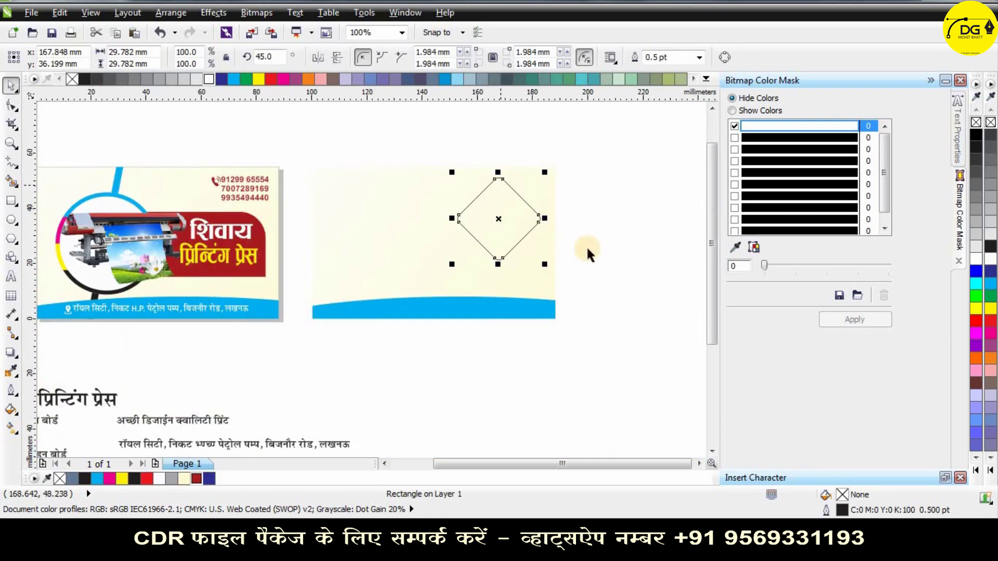
pyautogui.click(588, 252)
pyautogui.scroll(-1, 410, 243)
pyautogui.scroll(1, 474, 242)
pyautogui.click(457, 214)
# Copy the red name panel's fountain fill onto the diamond and remove the diamond's outline.
pyautogui.click(201, 233)
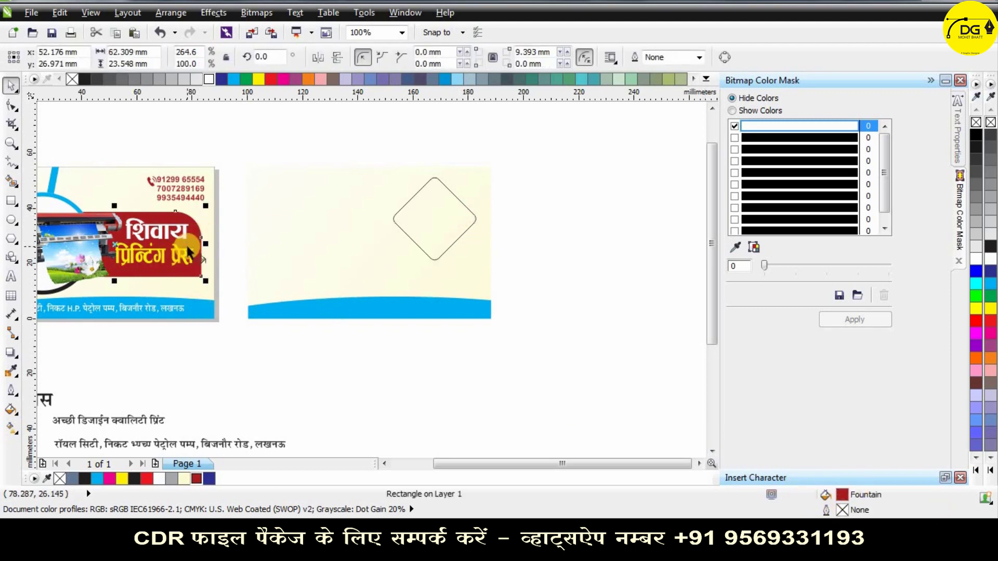
pyautogui.press('g')
pyautogui.scroll(-1, 230, 240)
pyautogui.scroll(1, 130, 241)
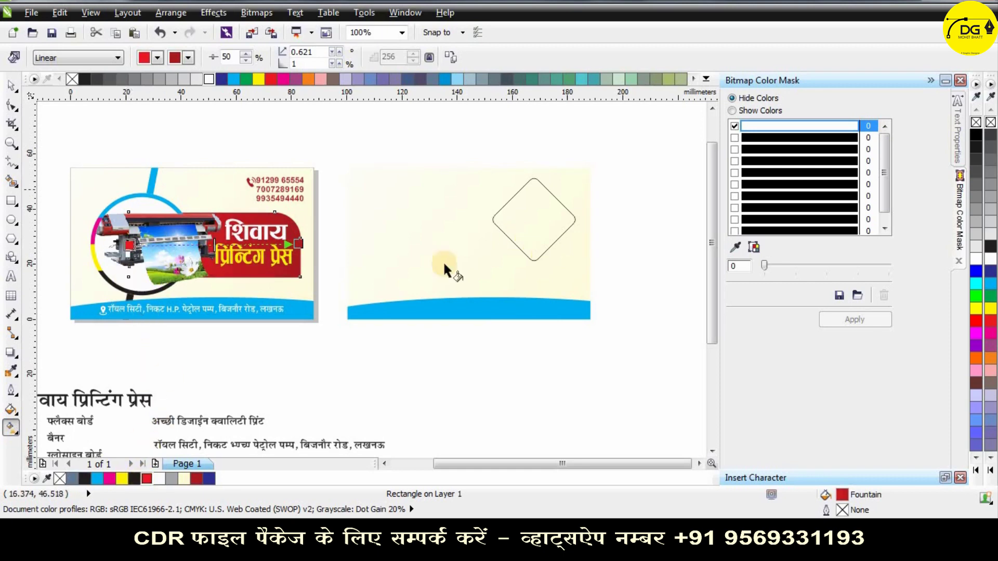
pyautogui.moveTo(845, 497); pyautogui.dragTo(548, 205)
pyautogui.click(11, 85)
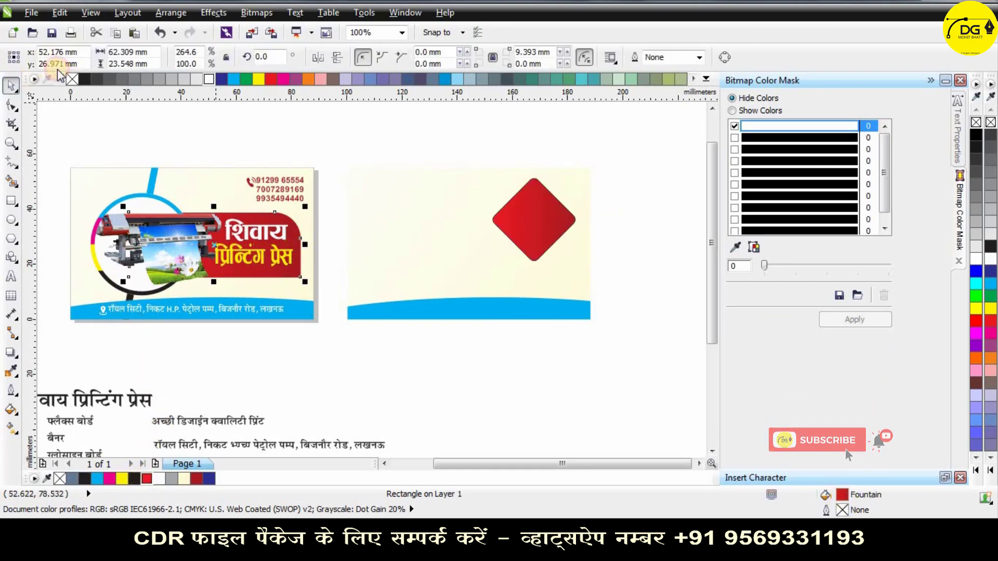
pyautogui.scroll(1, 373, 280)
pyautogui.scroll(-2, 519, 191)
pyautogui.click(537, 139)
pyautogui.scroll(2, 439, 204)
pyautogui.click(446, 204)
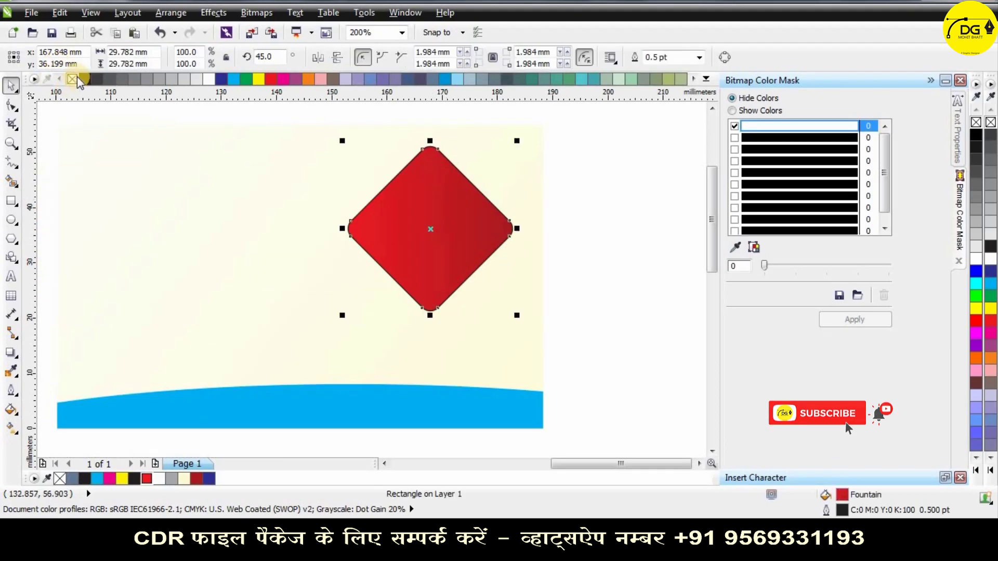
pyautogui.rightClick(72, 79)
# Add a copy of the diamond enlarged to about 30.6 mm behind it, with fill and outline in orange (C0 M60 Y100 K0).
pyautogui.scroll(1, 515, 144)
pyautogui.moveTo(520, 138); pyautogui.dragTo(521, 141)
pyautogui.click(311, 78)
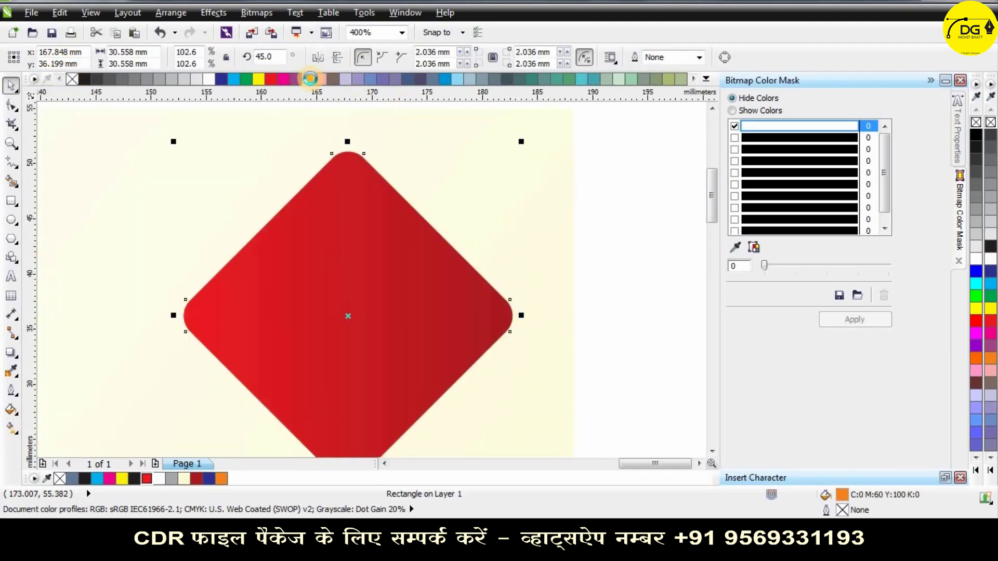
pyautogui.rightClick(310, 79)
pyautogui.scroll(-2, 406, 200)
pyautogui.press('Escape')
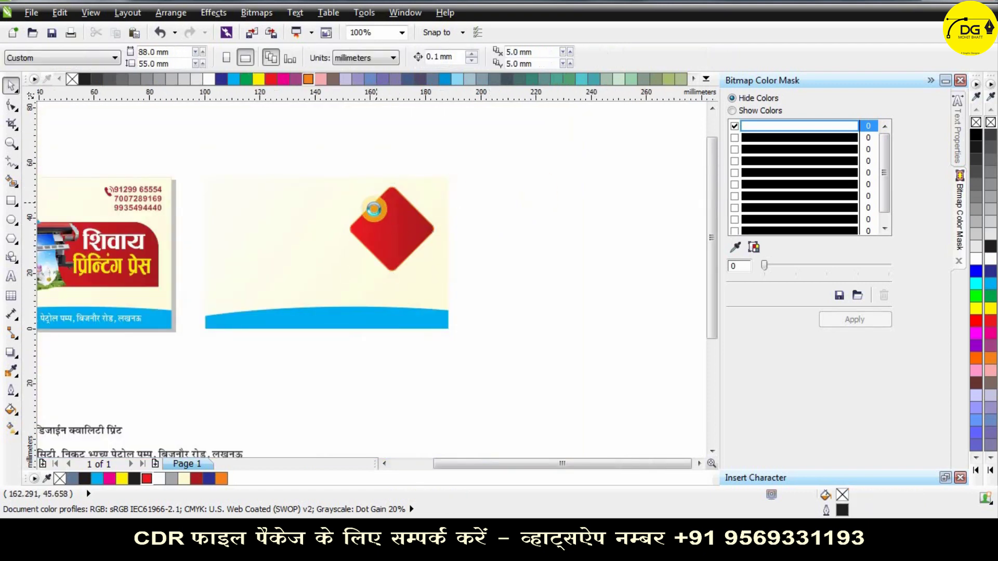
pyautogui.scroll(2, 377, 204)
pyautogui.scroll(-2, 492, 204)
pyautogui.moveTo(388, 228); pyautogui.dragTo(519, 216)
pyautogui.hotkey('ctrl', 'z')
# Move the शिवाय प्रिन्टिंग प्रेस text from the source block onto the diamond and set its font to RAJ 08.
pyautogui.moveTo(404, 355); pyautogui.dragTo(536, 236)
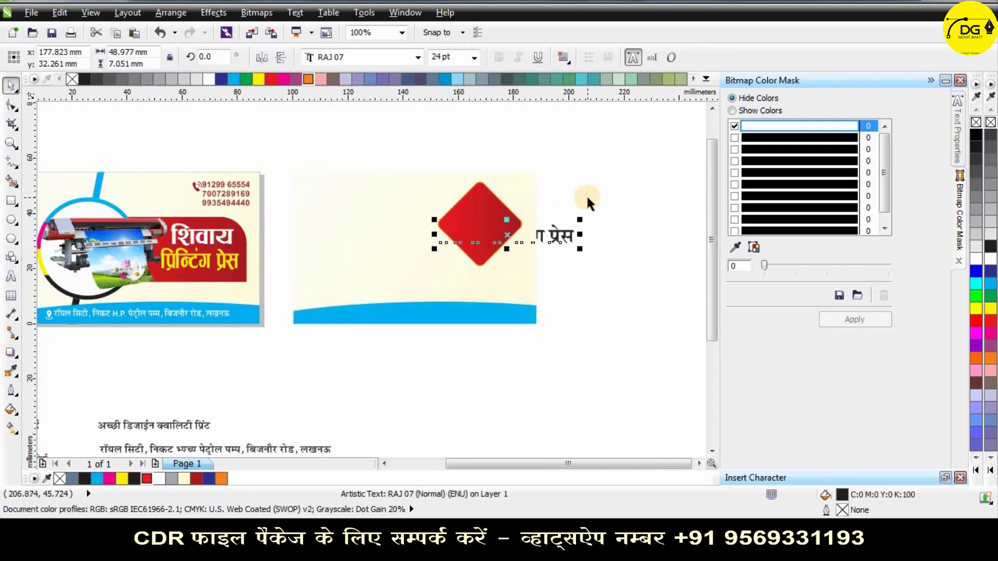
pyautogui.scroll(1, 588, 199)
pyautogui.scroll(-1, 546, 258)
pyautogui.scroll(1, 543, 256)
pyautogui.click(348, 52)
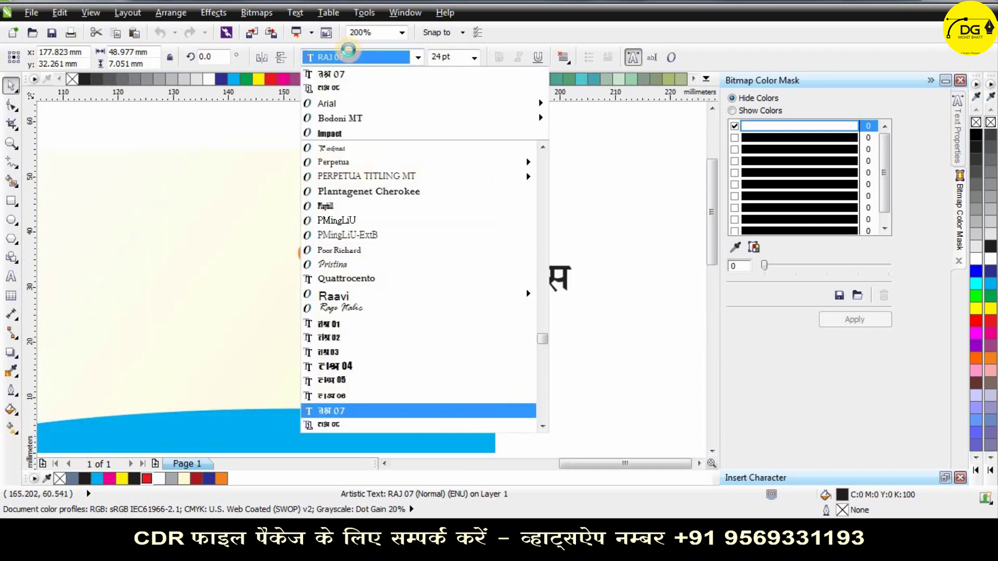
pyautogui.write('RAJ 08')
pyautogui.press('Return')
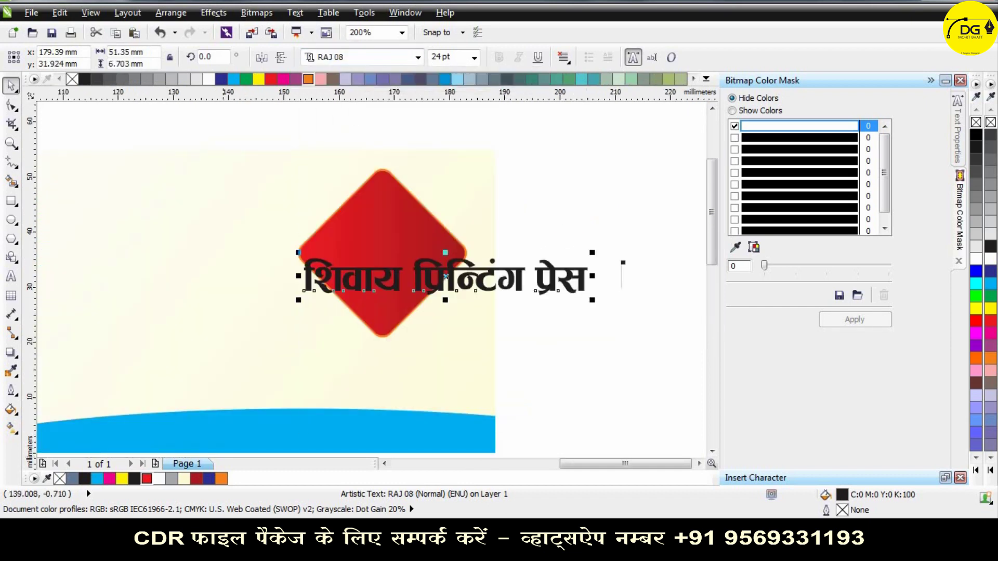
pyautogui.scroll(-1, 417, 265)
pyautogui.click(514, 219)
pyautogui.scroll(-1, 517, 220)
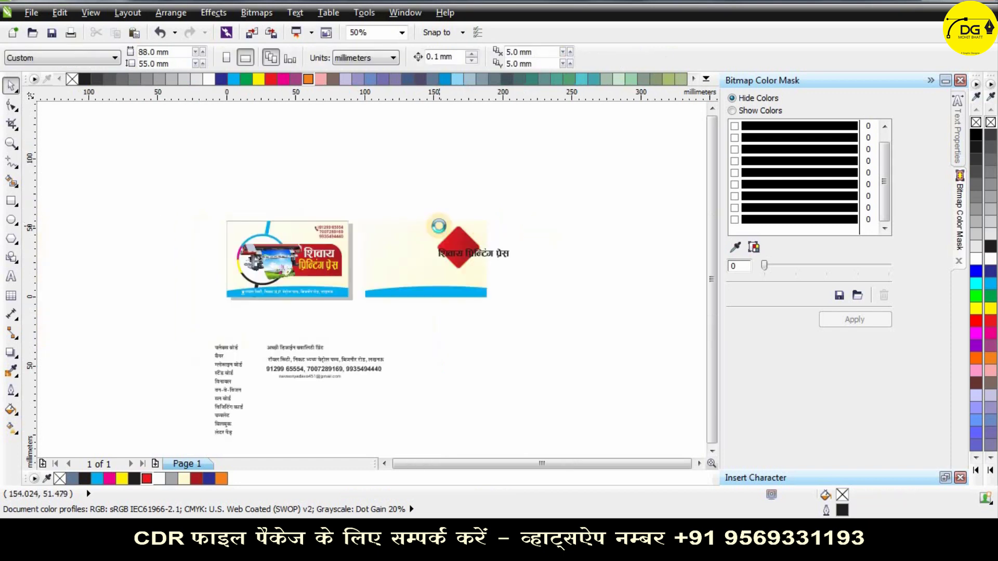
pyautogui.scroll(1, 524, 238)
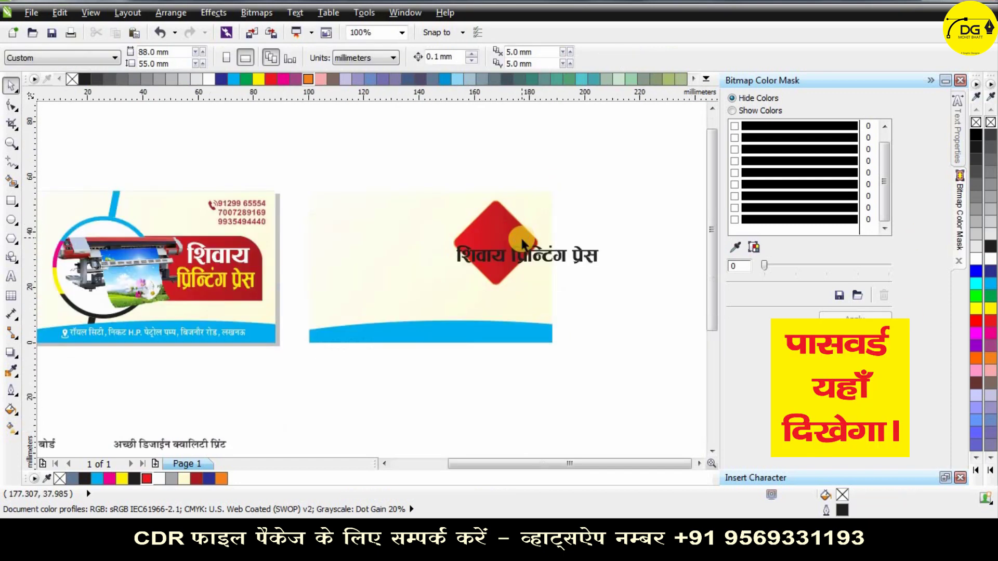
pyautogui.scroll(-1, 517, 234)
pyautogui.scroll(1, 515, 229)
pyautogui.scroll(-1, 516, 224)
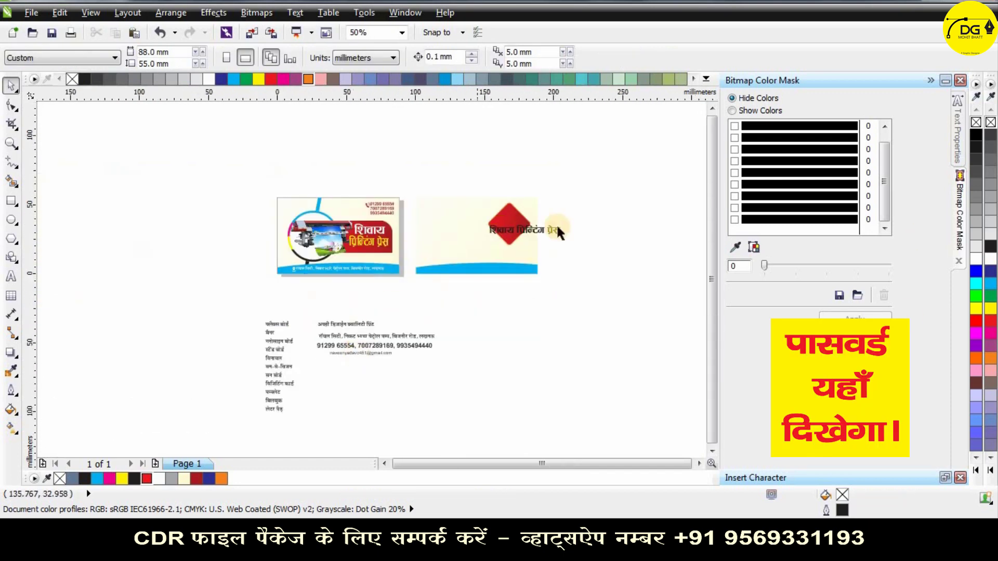
pyautogui.scroll(1, 562, 228)
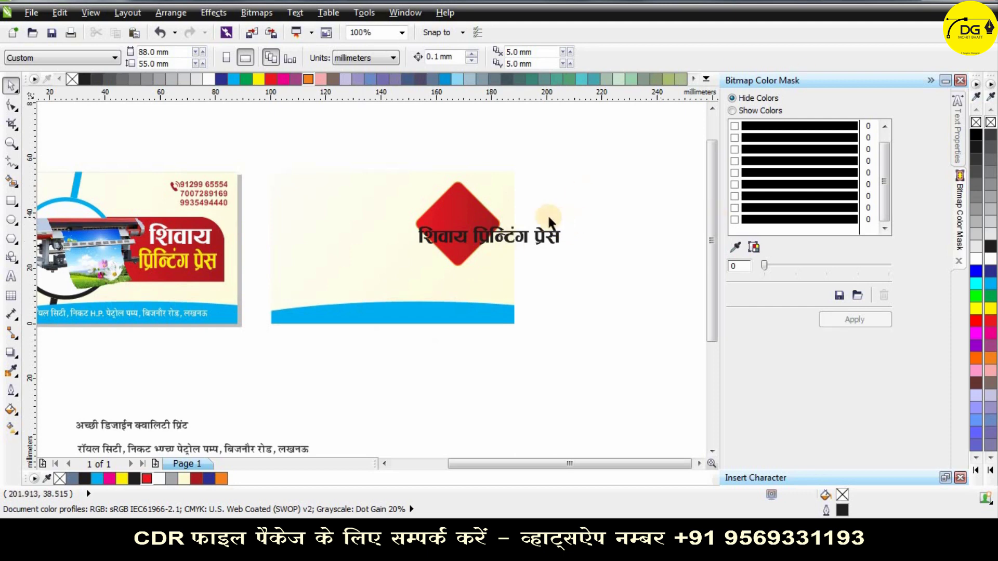
pyautogui.scroll(-1, 548, 223)
pyautogui.scroll(1, 361, 212)
pyautogui.scroll(-1, 342, 408)
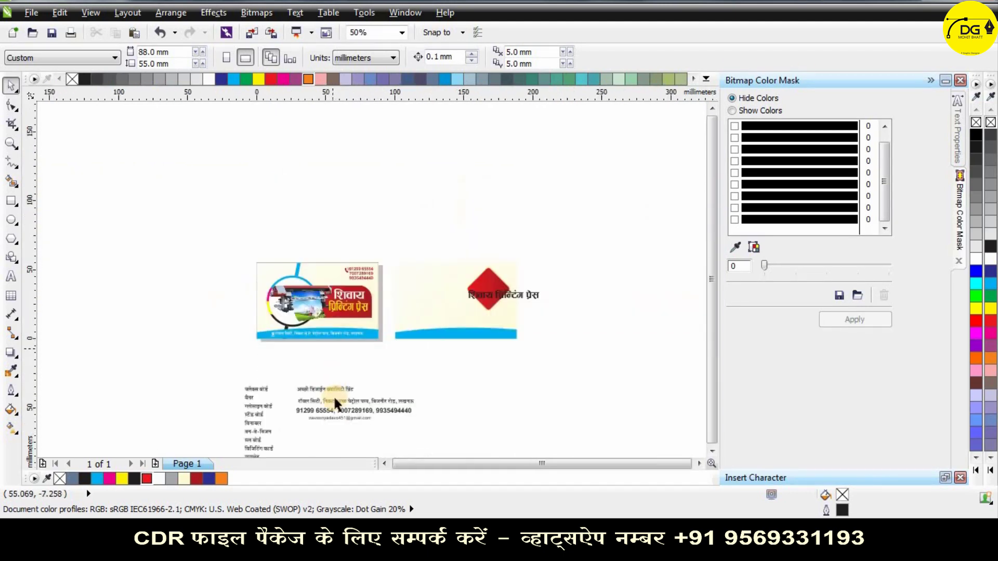
pyautogui.scroll(1, 332, 410)
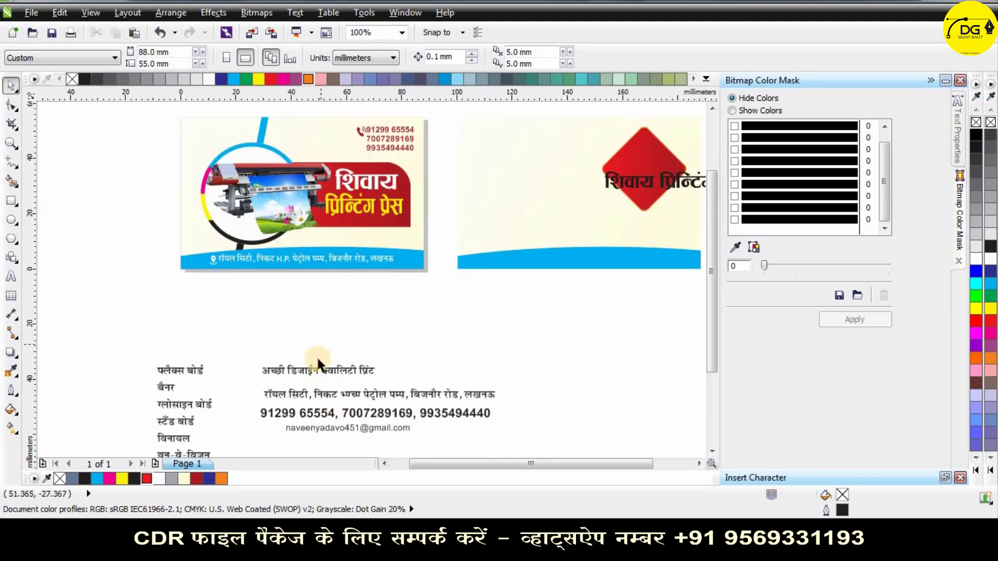
# Shift the शिवाय and प्रिन्टिंग प्रेस lines higher within the front card's red panel.
pyautogui.scroll(1, 380, 164)
pyautogui.click(371, 189)
pyautogui.click(369, 191)
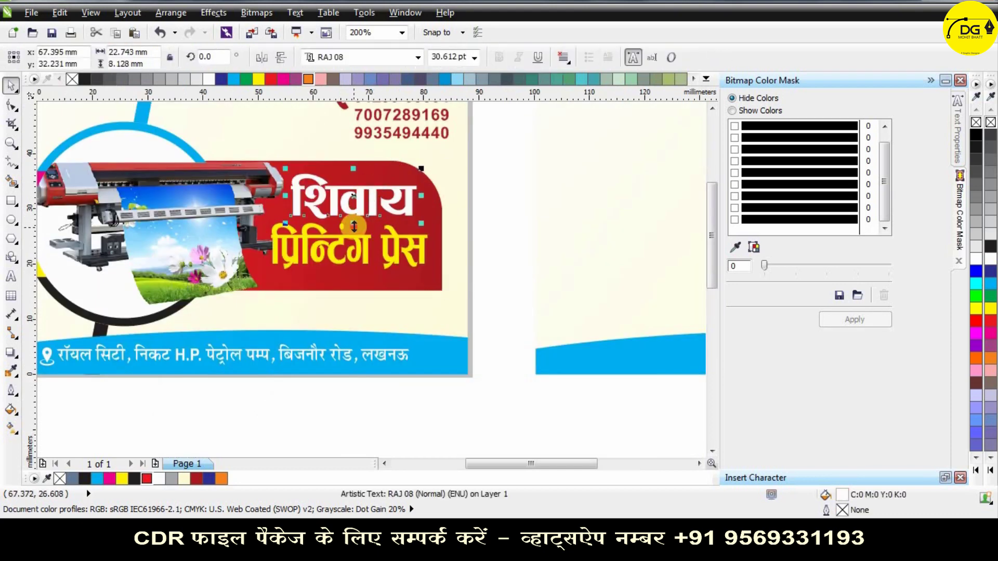
pyautogui.moveTo(354, 223)
pyautogui.mouseDown()
pyautogui.moveTo(355, 212)
pyautogui.moveTo(348, 263)
pyautogui.moveTo(345, 228)
pyautogui.mouseUp()
pyautogui.scroll(-1, 346, 229)
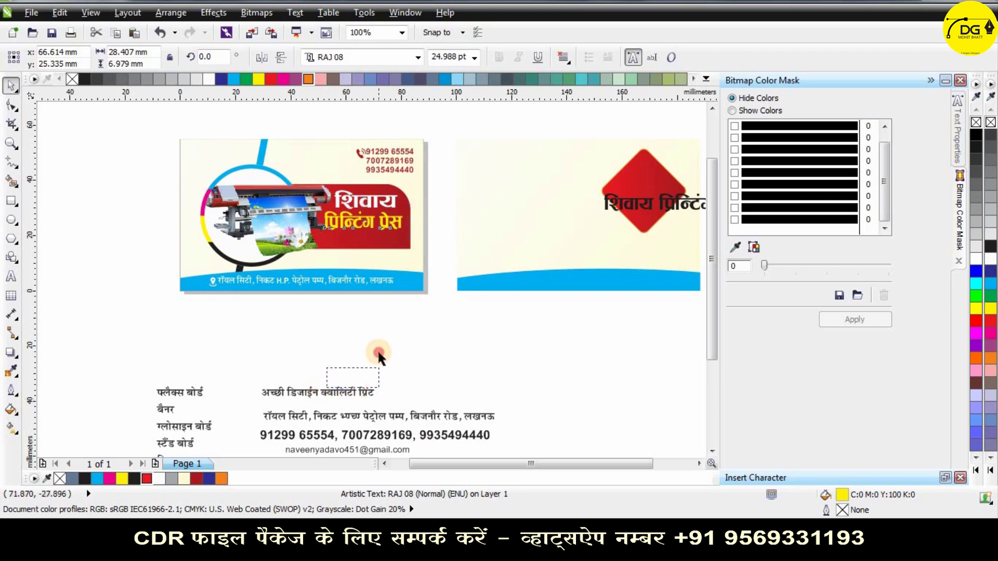
# Delete the address line and the phone number line from the source text below the card.
pyautogui.moveTo(379, 357); pyautogui.dragTo(341, 393)
pyautogui.click(353, 415)
pyautogui.press('Delete')
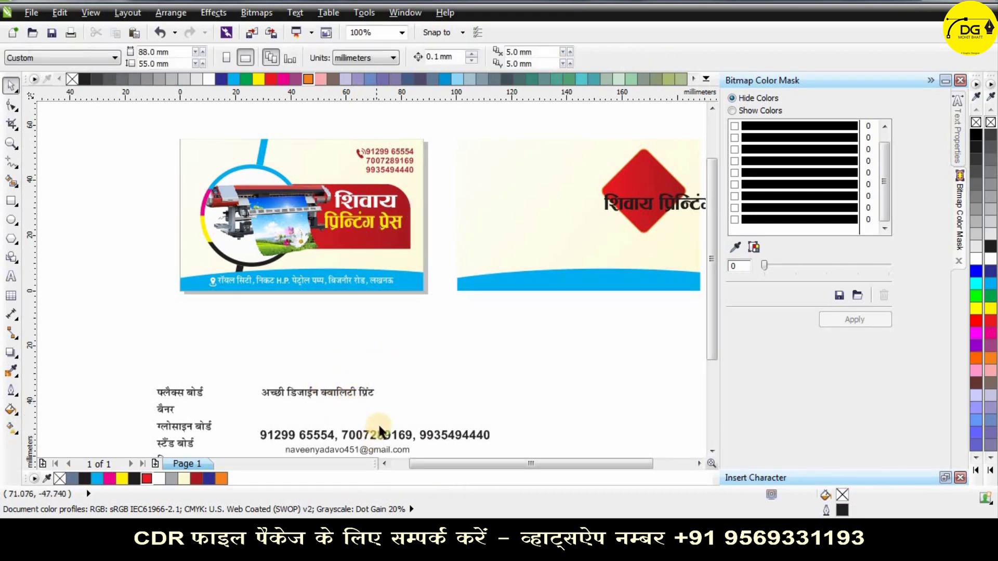
pyautogui.click(377, 434)
pyautogui.press('Delete')
# Place अच्छी डिजाईन क्वालिटी प्रिंट under the name in the red panel, colour it white and shrink it to fit.
pyautogui.moveTo(342, 400); pyautogui.dragTo(376, 248)
pyautogui.scroll(4, 376, 247)
pyautogui.click(209, 79)
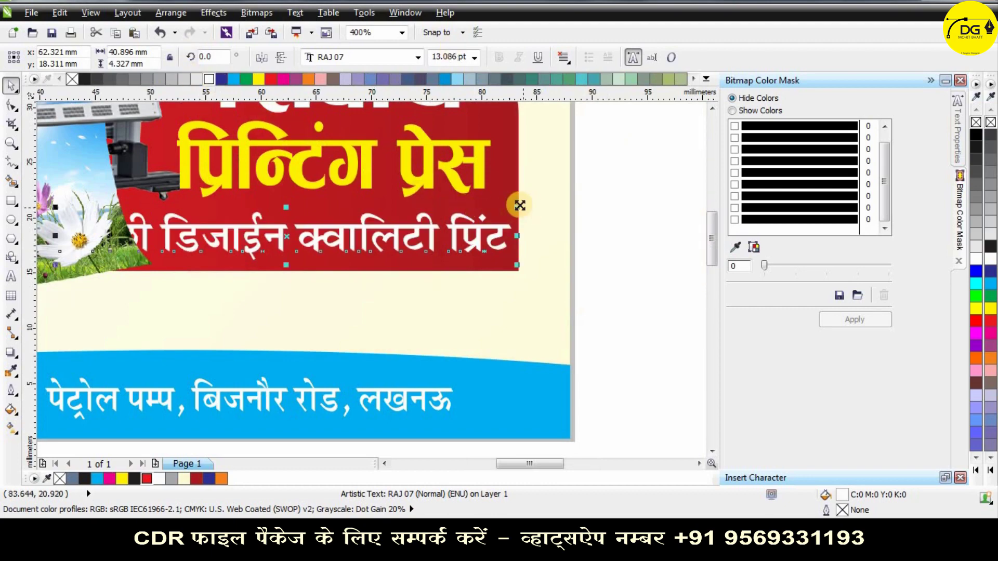
pyautogui.moveTo(516, 207); pyautogui.dragTo(445, 216)
pyautogui.moveTo(372, 241); pyautogui.dragTo(419, 245)
pyautogui.moveTo(493, 254); pyautogui.dragTo(504, 264)
pyautogui.scroll(-1, 437, 272)
pyautogui.click(537, 242)
pyautogui.scroll(-2, 434, 271)
pyautogui.scroll(2, 557, 326)
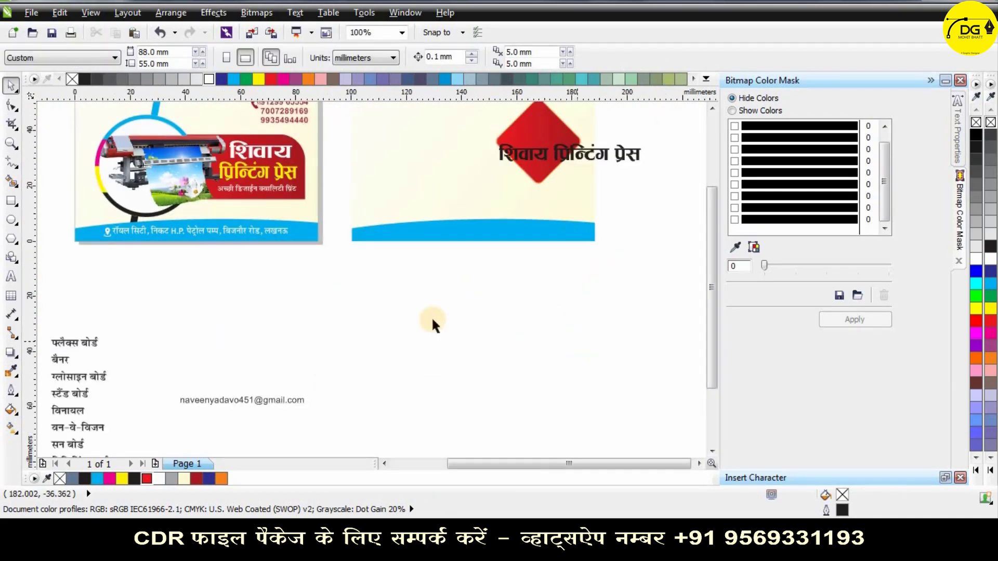
# Move the black शिवाय प्रिन्टिंग प्रेस text on the blank card slightly up and to the right.
pyautogui.scroll(-2, 532, 224)
pyautogui.scroll(3, 448, 233)
pyautogui.moveTo(454, 233); pyautogui.dragTo(428, 197)
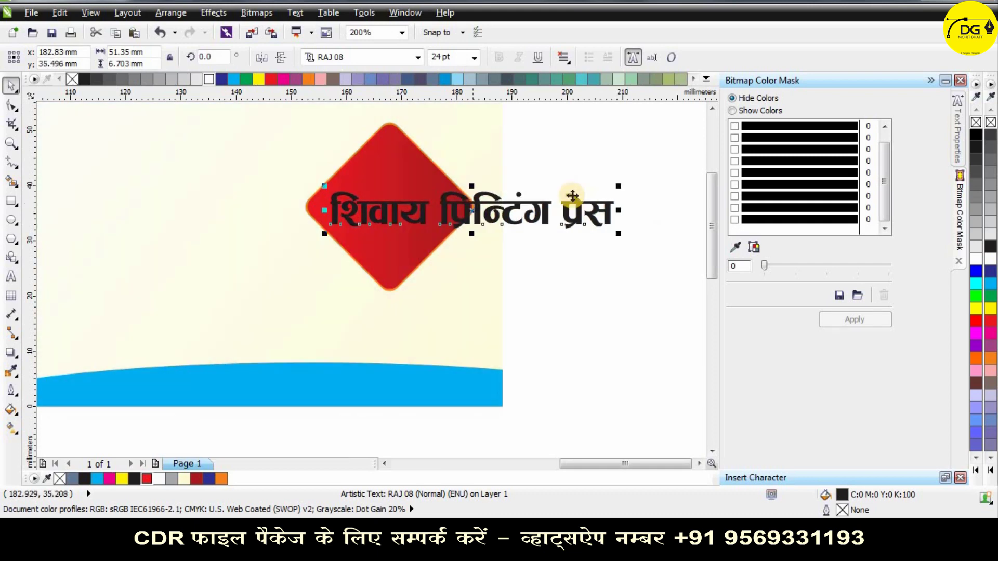
pyautogui.scroll(-1, 579, 227)
pyautogui.click(537, 168)
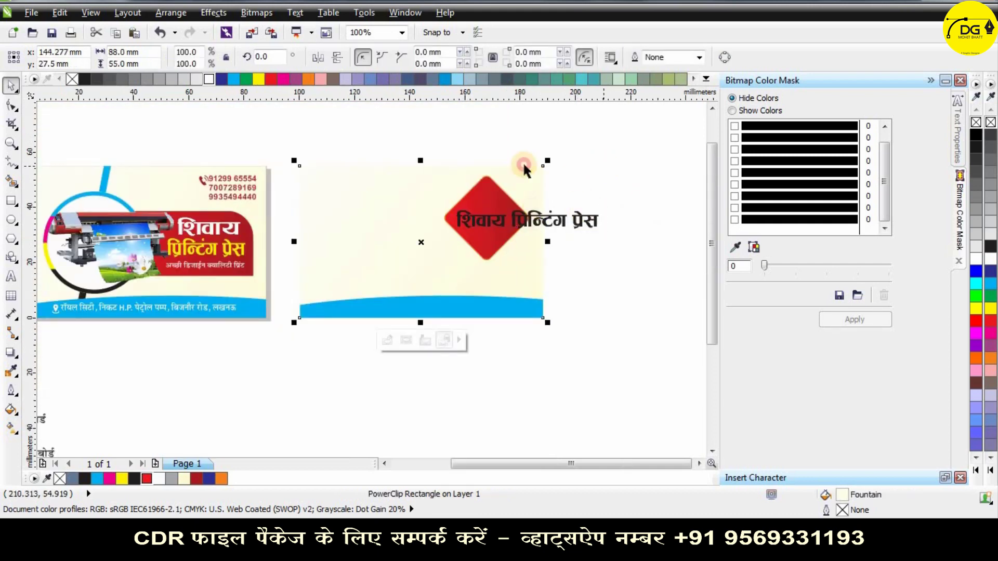
# Delete the red diamond and the orange diamond behind it from the blank card.
pyautogui.click(522, 162)
pyautogui.click(496, 182)
pyautogui.press('Delete')
pyautogui.click(501, 190)
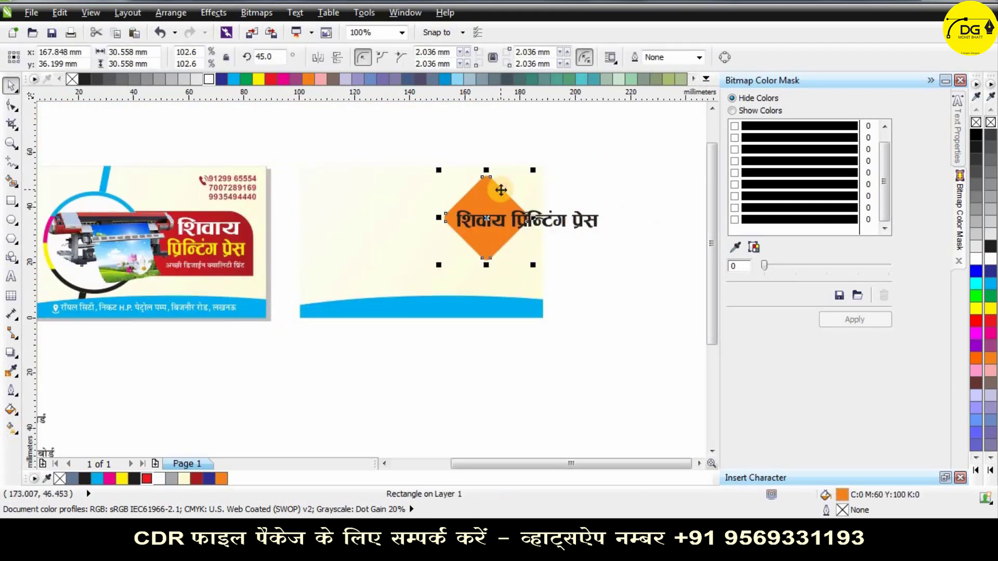
pyautogui.press('Delete')
pyautogui.scroll(-1, 527, 199)
pyautogui.scroll(1, 359, 217)
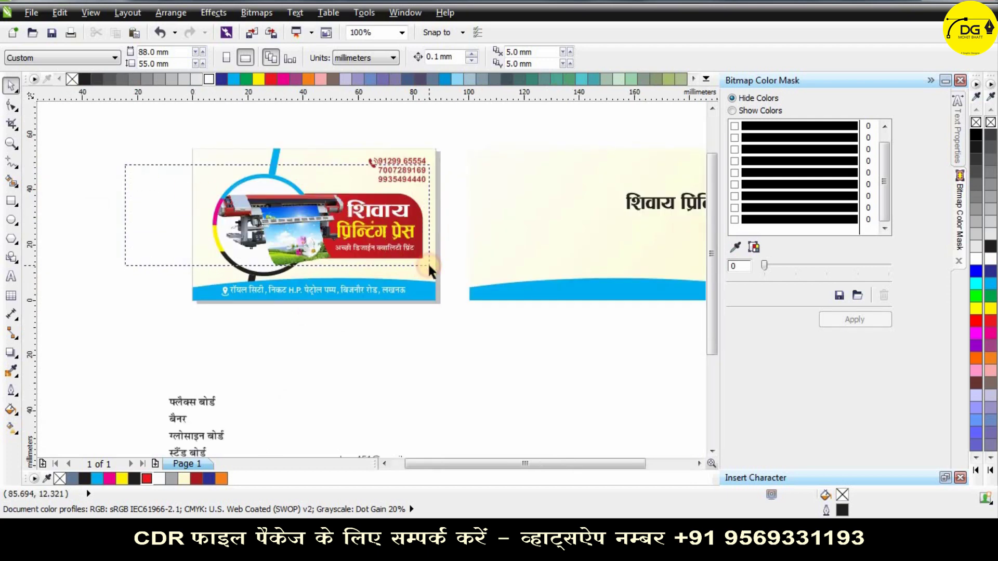
# Delete the black शिवाय प्रिन्टिंग प्रेस text from the blank card.
pyautogui.moveTo(429, 265); pyautogui.dragTo(436, 276)
pyautogui.click(633, 210)
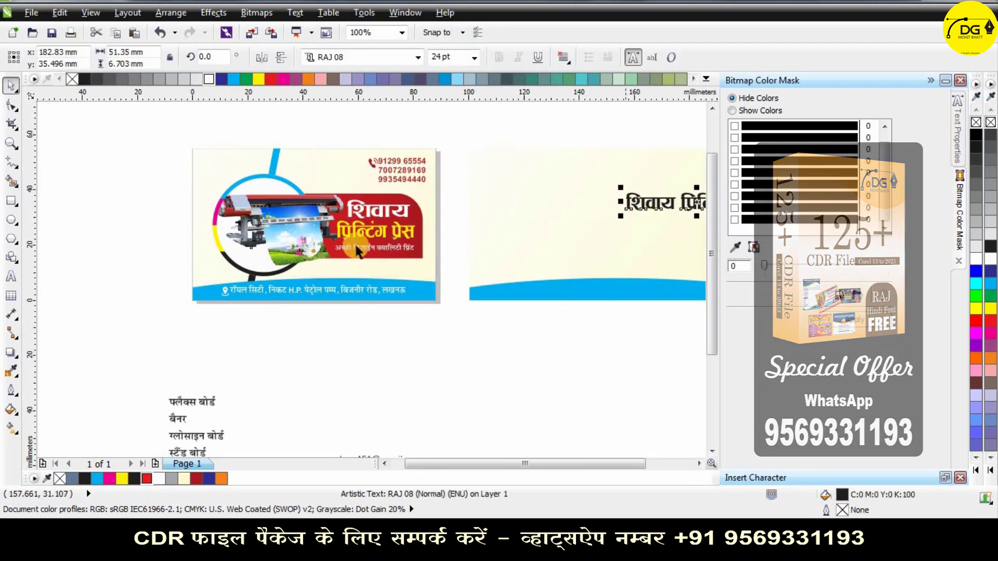
pyautogui.press('Delete')
# Copy the front's circle, printer picture and red name panel with its text onto the blank card.
pyautogui.moveTo(170, 154); pyautogui.dragTo(462, 283)
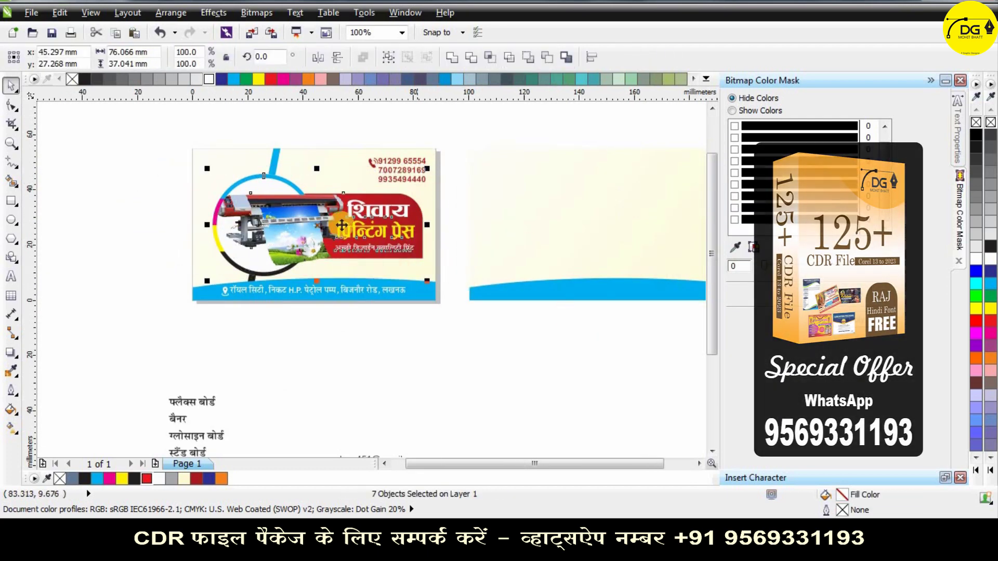
pyautogui.moveTo(341, 225); pyautogui.dragTo(613, 203)
pyautogui.scroll(-1, 613, 204)
pyautogui.scroll(1, 572, 192)
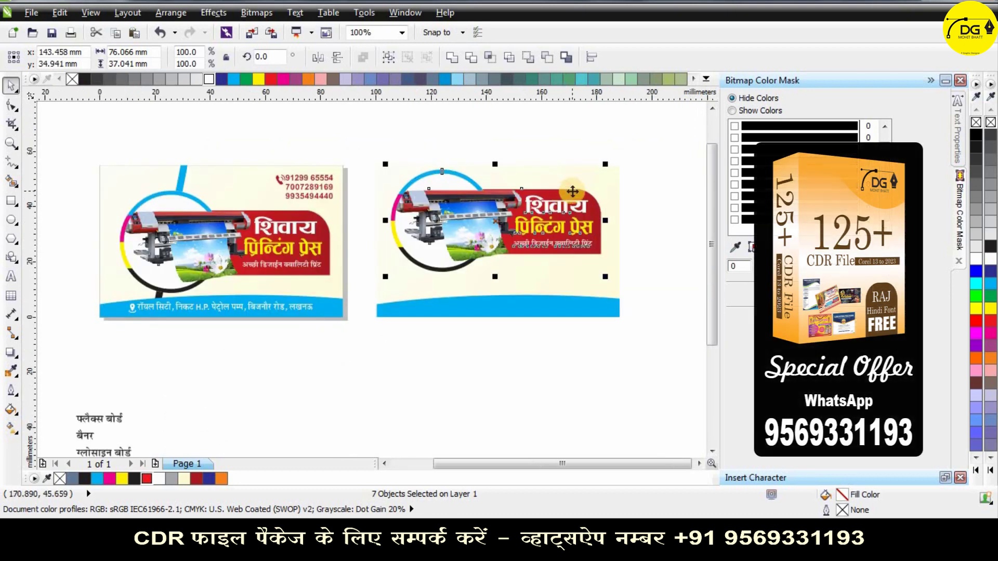
# Shrink the copied logo artwork to about 49 mm wide and place it in the back card's upper-left corner.
pyautogui.moveTo(605, 162); pyautogui.dragTo(552, 161)
pyautogui.moveTo(495, 216); pyautogui.dragTo(430, 192)
pyautogui.scroll(1, 472, 187)
pyautogui.moveTo(502, 262); pyautogui.dragTo(556, 288)
pyautogui.moveTo(392, 216); pyautogui.dragTo(405, 219)
pyautogui.scroll(-1, 365, 204)
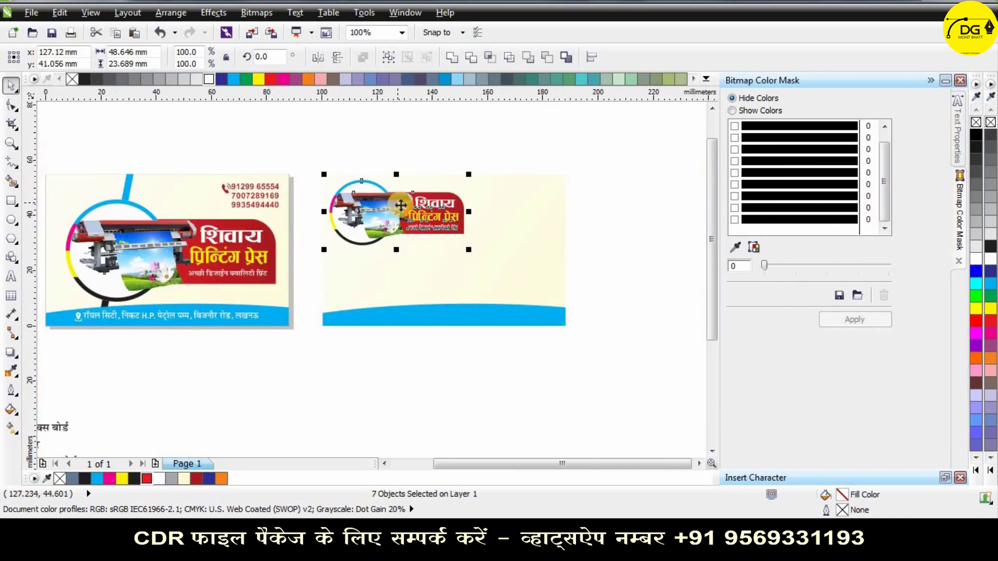
# Move the logo artwork on the back card down by about 1 mm.
pyautogui.click(591, 178)
pyautogui.scroll(1, 407, 197)
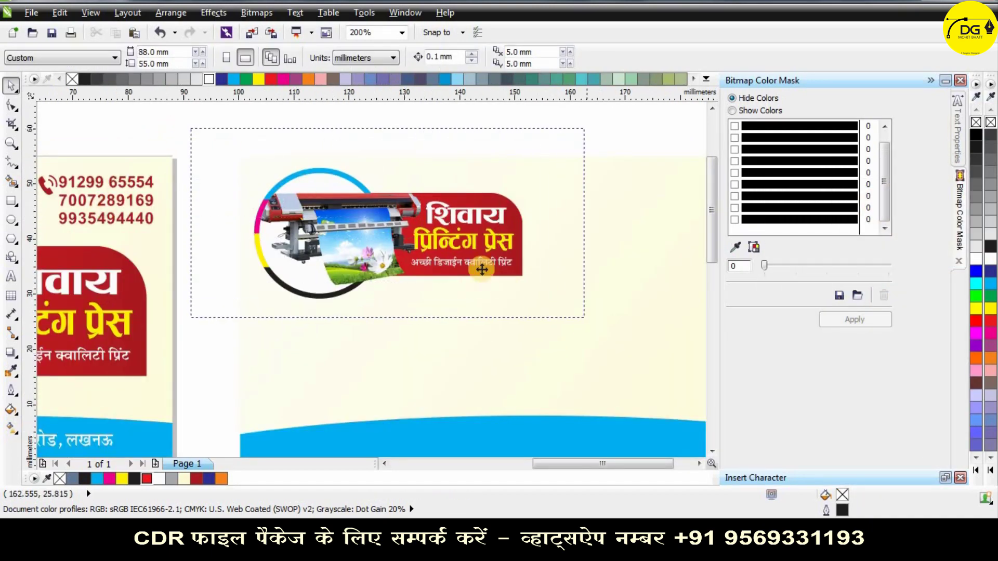
pyautogui.moveTo(469, 253); pyautogui.dragTo(469, 257)
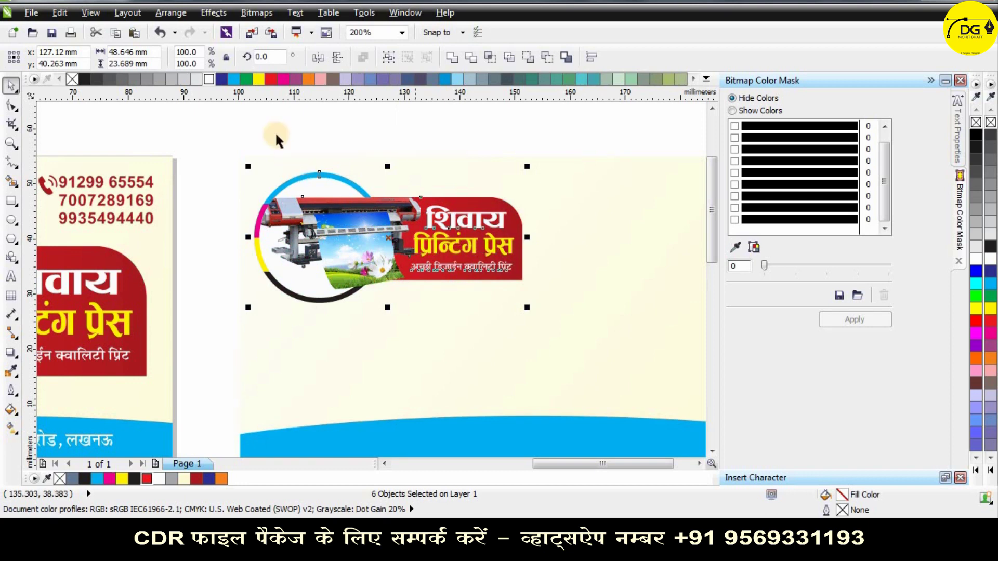
pyautogui.scroll(-1, 275, 132)
pyautogui.click(560, 156)
pyautogui.scroll(-1, 434, 197)
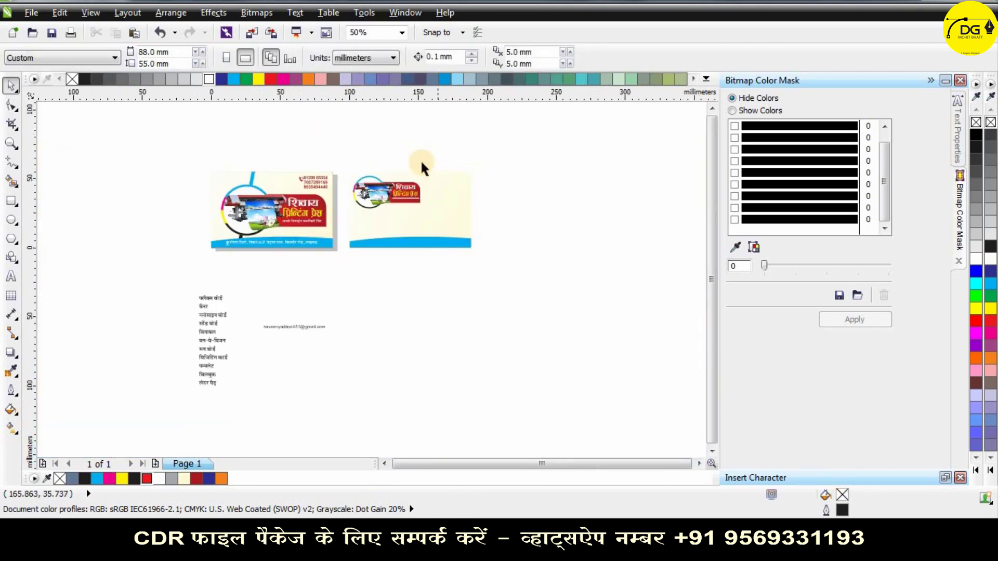
pyautogui.scroll(1, 420, 168)
pyautogui.scroll(-1, 424, 185)
pyautogui.scroll(1, 410, 188)
pyautogui.scroll(-1, 384, 237)
pyautogui.scroll(1, 326, 219)
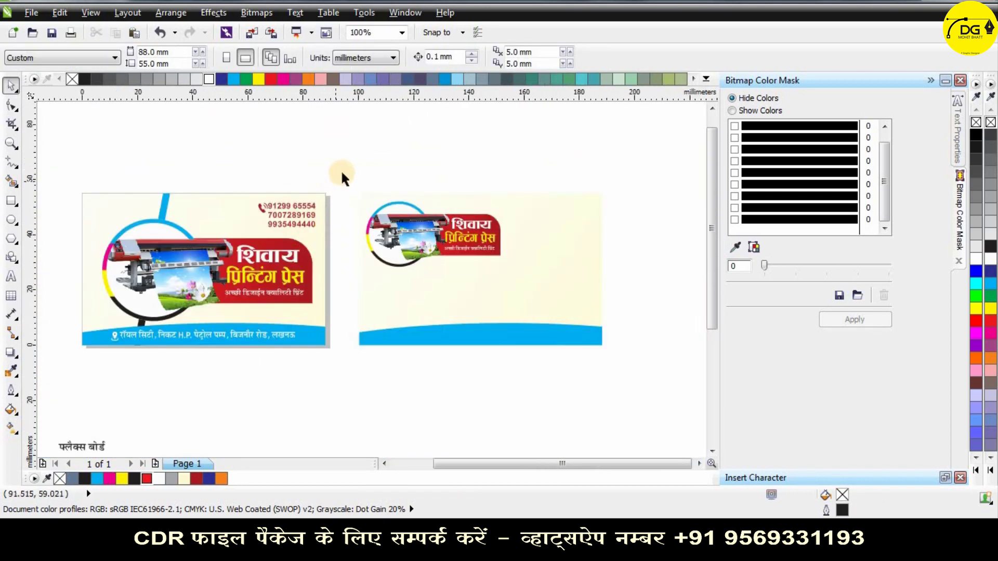
pyautogui.moveTo(255, 236); pyautogui.dragTo(568, 208)
pyautogui.scroll(1, 568, 208)
pyautogui.scroll(-1, 605, 207)
pyautogui.hotkey('ctrl', 'z')
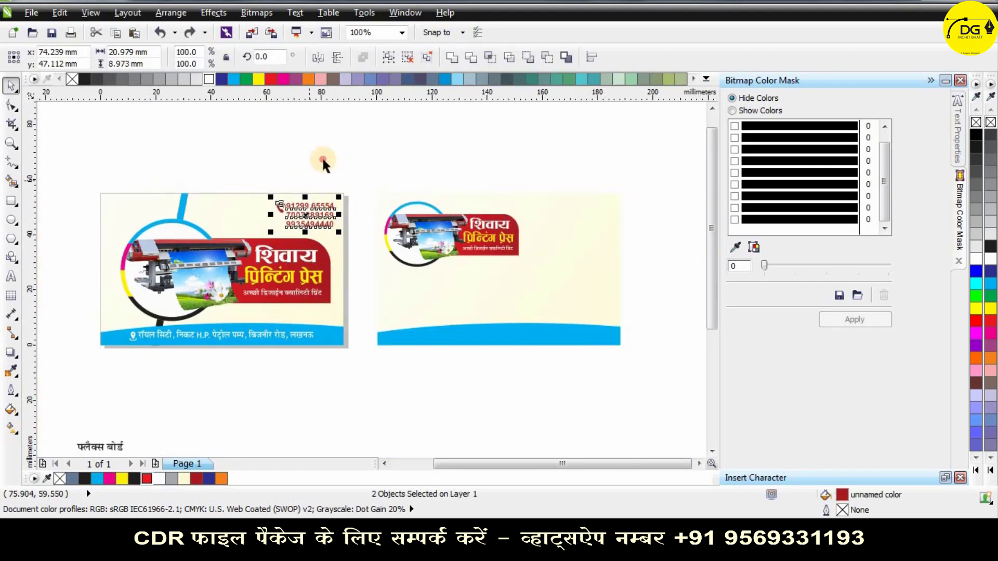
# Copy the phone icon and the three phone numbers from the front into the back card's upper-right corner.
pyautogui.moveTo(354, 165); pyautogui.dragTo(577, 212)
pyautogui.click(657, 279)
pyautogui.scroll(1, 572, 221)
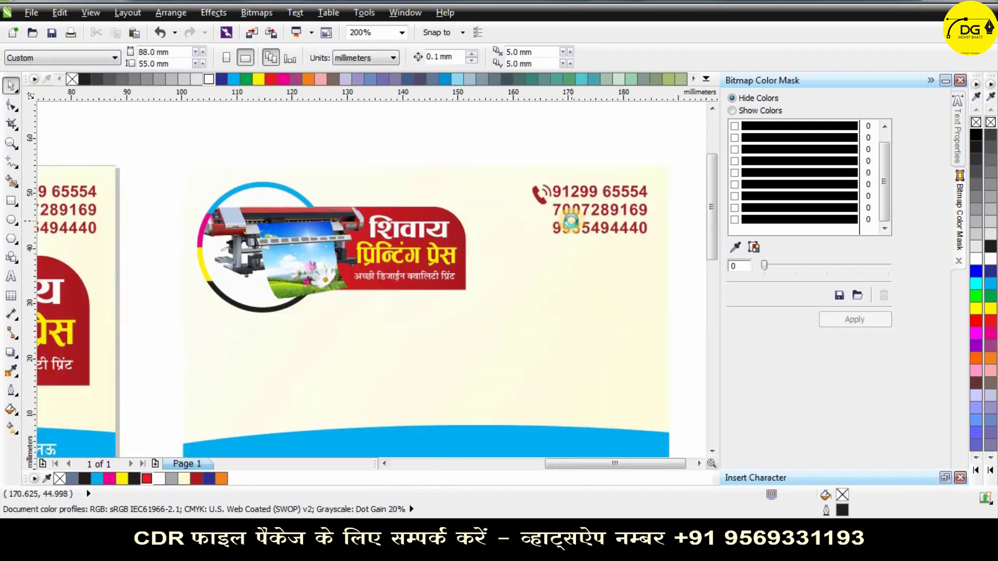
# Move the e-mail line under the back card's phone numbers and shrink it to about 25 mm wide.
pyautogui.scroll(-1, 572, 221)
pyautogui.scroll(-1, 310, 297)
pyautogui.moveTo(294, 401); pyautogui.dragTo(438, 266)
pyautogui.scroll(4, 438, 266)
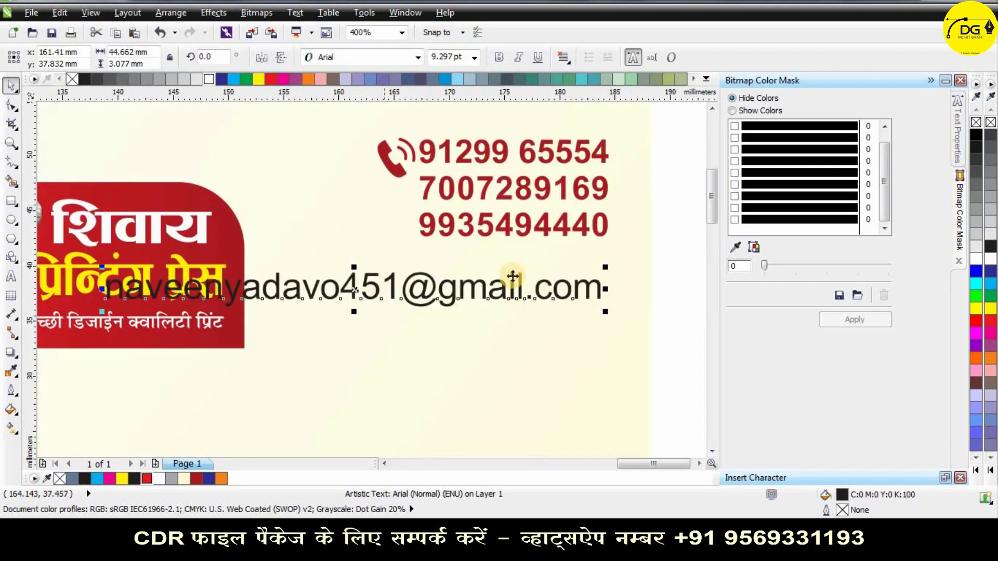
pyautogui.moveTo(603, 266); pyautogui.dragTo(557, 261)
pyautogui.scroll(-1, 606, 247)
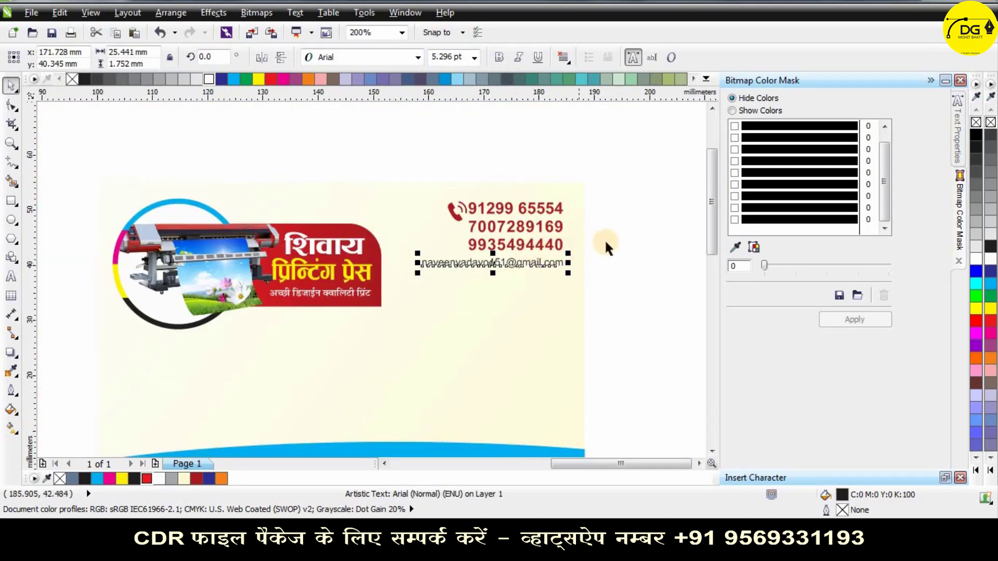
# Import the Gmail-logo image and place it directly before the e-mail address, about 2.9 mm wide.
pyautogui.click(597, 240)
pyautogui.hotkey('ctrl', 'i')
pyautogui.click(611, 107)
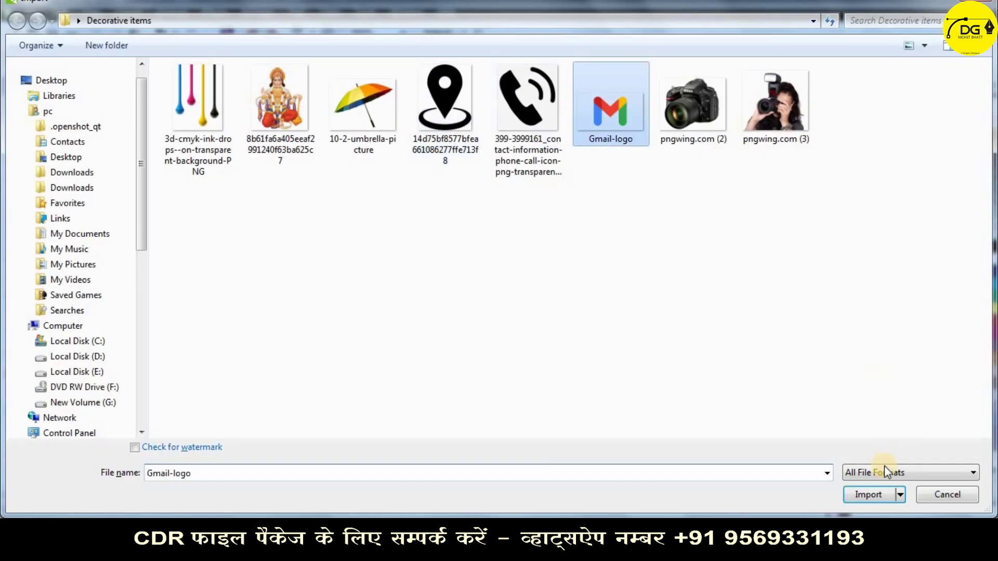
pyautogui.click(870, 495)
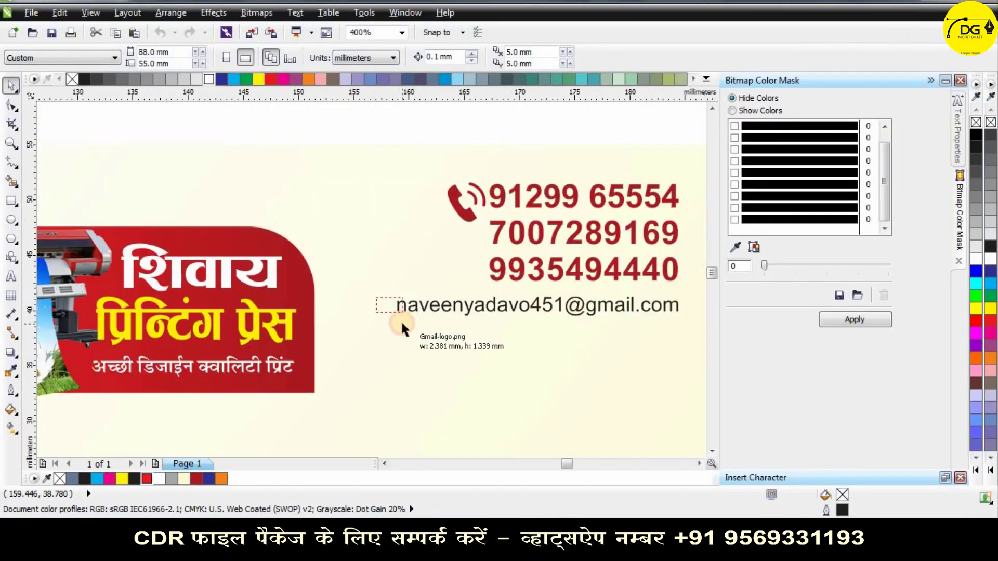
pyautogui.moveTo(402, 323); pyautogui.dragTo(403, 324)
pyautogui.scroll(2, 402, 324)
pyautogui.keyDown('shift'); pyautogui.moveTo(409, 284); pyautogui.dragTo(421, 292); pyautogui.keyUp('shift')
pyautogui.moveTo(371, 260); pyautogui.dragTo(352, 258)
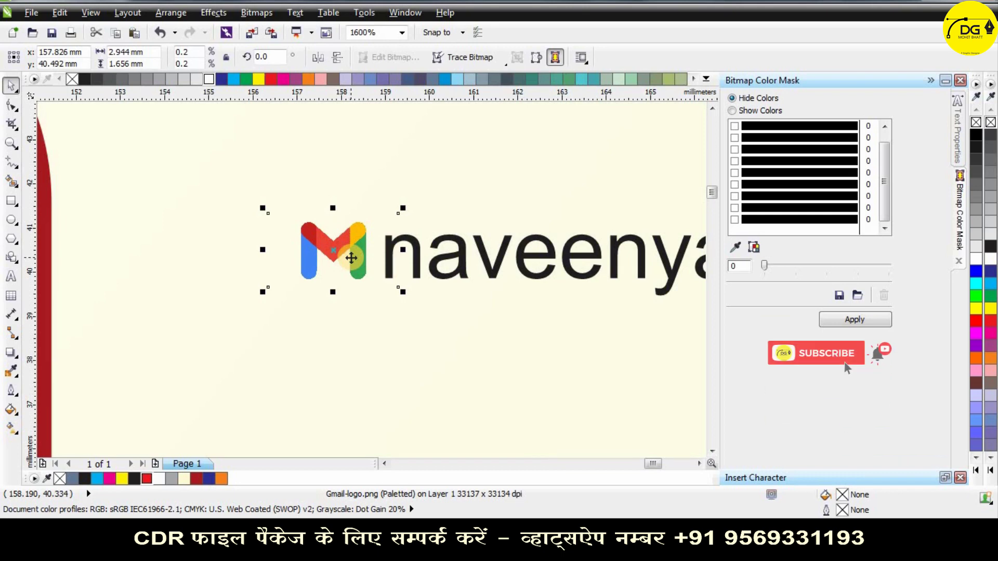
pyautogui.scroll(-3, 351, 257)
# Move the back card's phone numbers and e-mail line down so the block sits beside the red name panel.
pyautogui.click(482, 180)
pyautogui.scroll(-1, 482, 180)
pyautogui.moveTo(528, 171); pyautogui.dragTo(395, 234)
pyautogui.scroll(1, 460, 192)
pyautogui.moveTo(457, 204); pyautogui.dragTo(464, 216)
pyautogui.scroll(-1, 533, 219)
pyautogui.scroll(1, 559, 214)
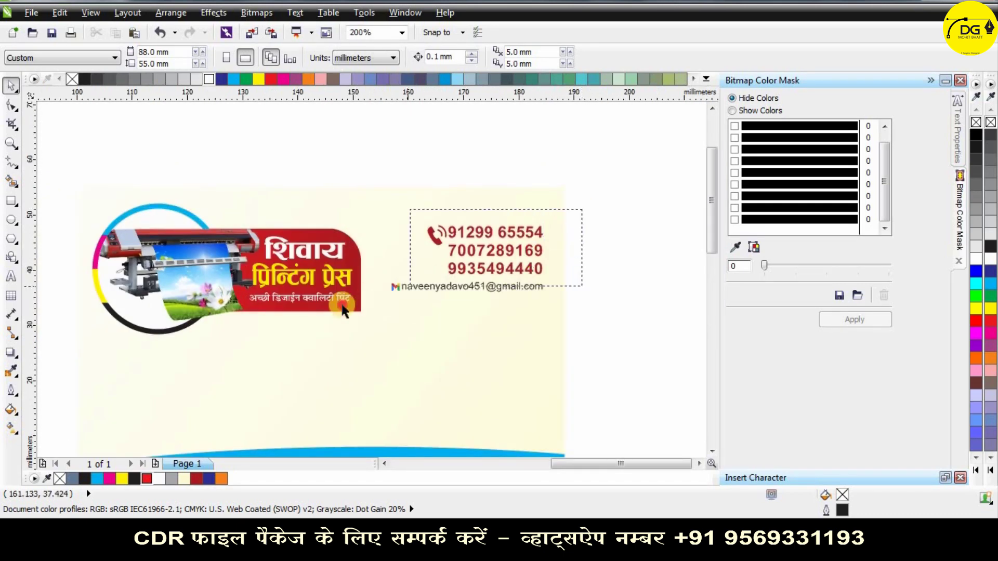
pyautogui.click(460, 247)
pyautogui.moveTo(460, 253); pyautogui.dragTo(460, 266)
pyautogui.click(603, 218)
pyautogui.scroll(-1, 602, 199)
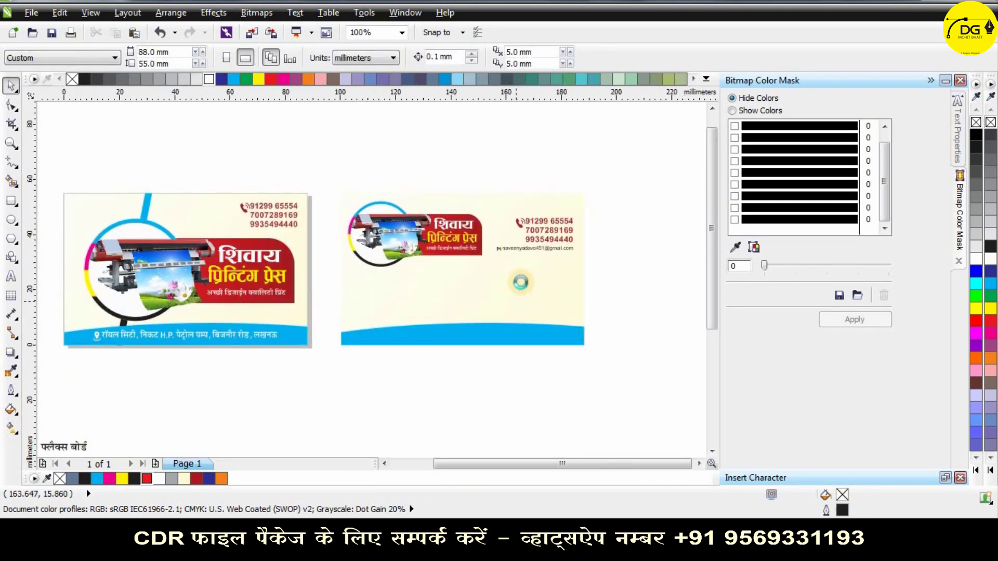
# Copy the location pin and address line from the front onto the back card's blue band.
pyautogui.scroll(-1, 353, 152)
pyautogui.scroll(1, 321, 218)
pyautogui.moveTo(320, 217); pyautogui.dragTo(576, 221)
pyautogui.rightClick(576, 220)
pyautogui.keyDown('shift'); pyautogui.click(624, 207); pyautogui.keyUp('shift')
pyautogui.click(517, 307)
# Move the services list from below the front card to the empty area right of the back card.
pyautogui.scroll(-1, 448, 325)
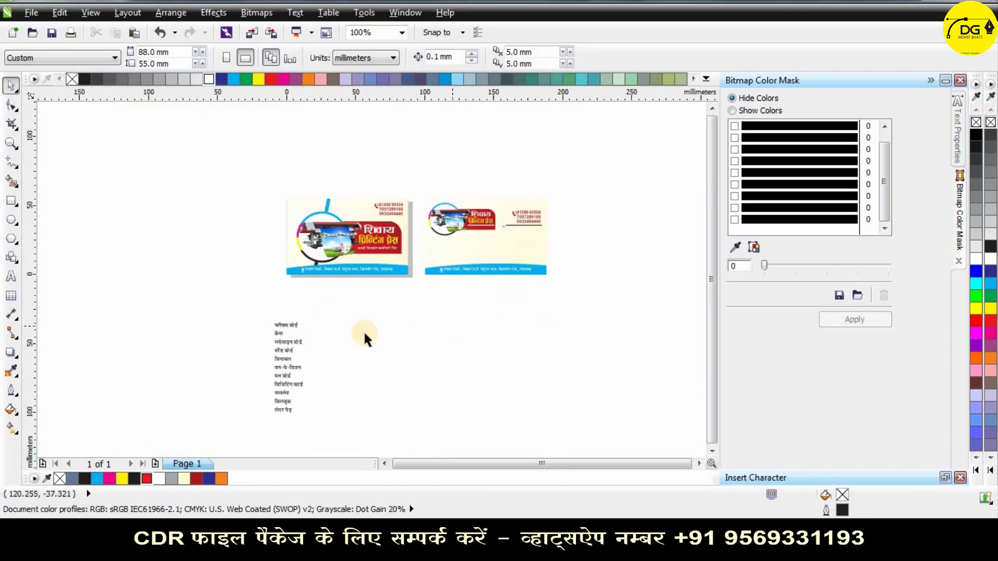
pyautogui.moveTo(280, 332); pyautogui.dragTo(550, 207)
pyautogui.scroll(1, 550, 208)
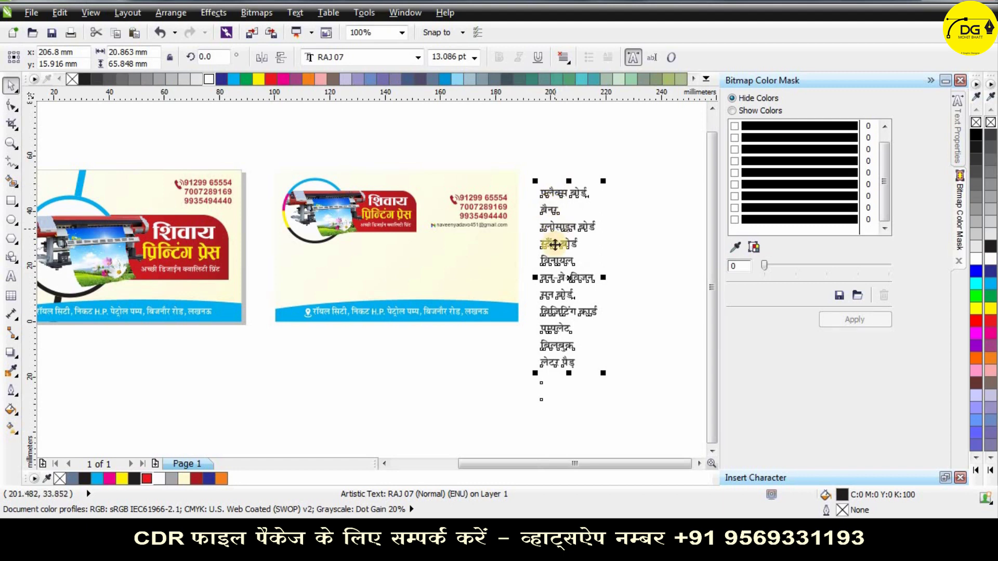
pyautogui.click(558, 375)
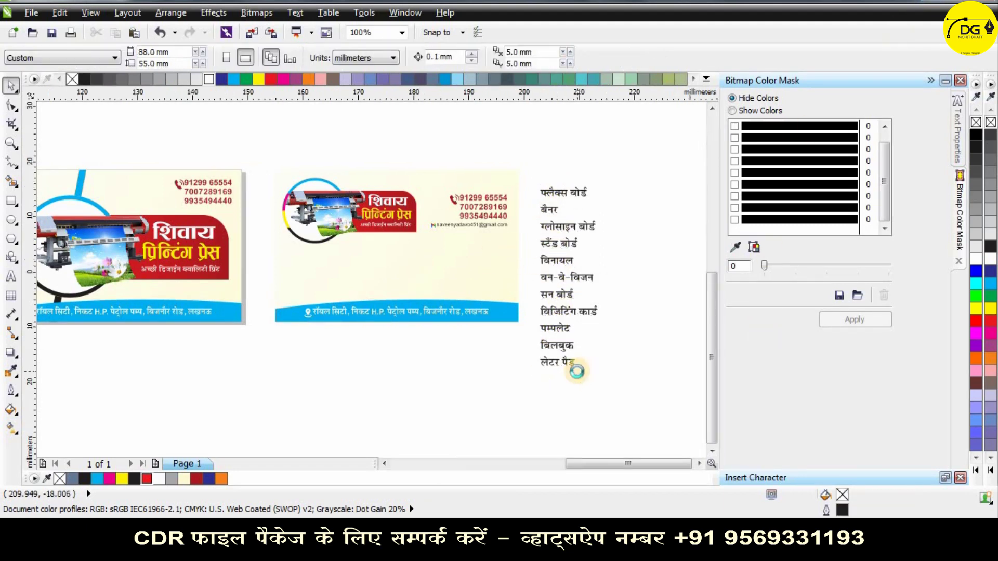
pyautogui.scroll(1, 577, 371)
pyautogui.doubleClick(512, 352)
pyautogui.moveTo(513, 352); pyautogui.dragTo(616, 354)
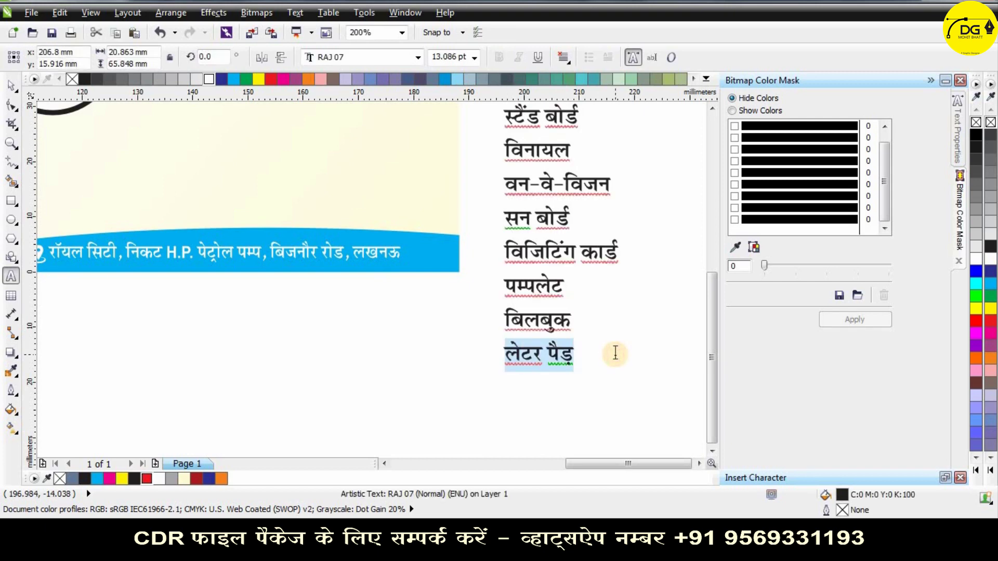
pyautogui.press('BackSpace')
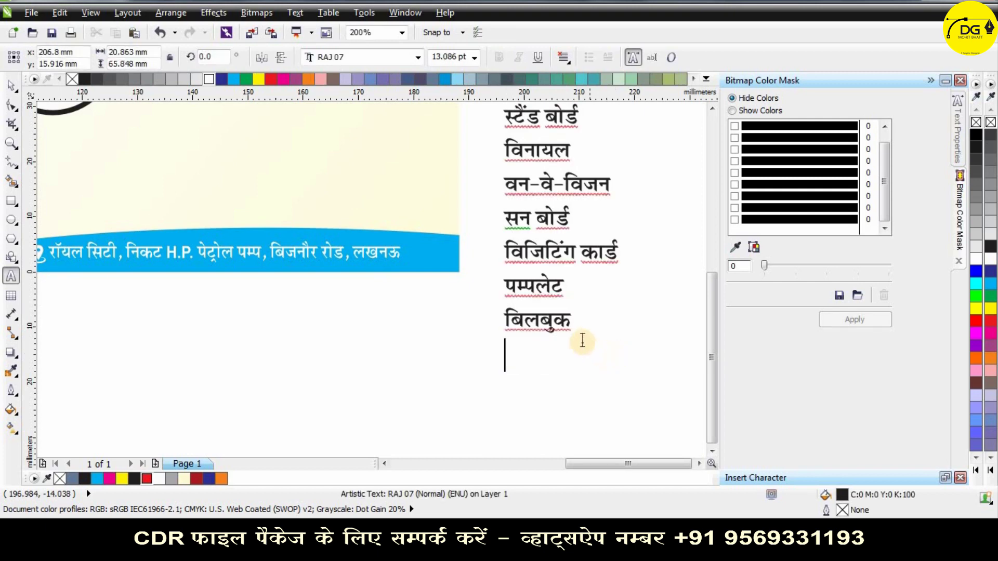
pyautogui.hotkey('ctrl', 'z')
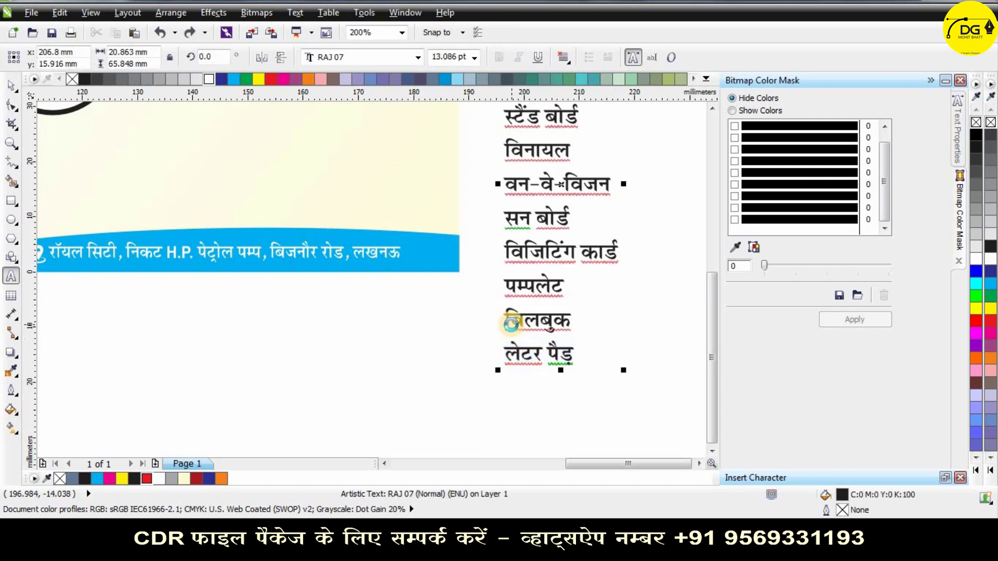
# Join बिलबुक onto the पम्पलेट line of the services list, separated by a slash.
pyautogui.press('BackSpace')
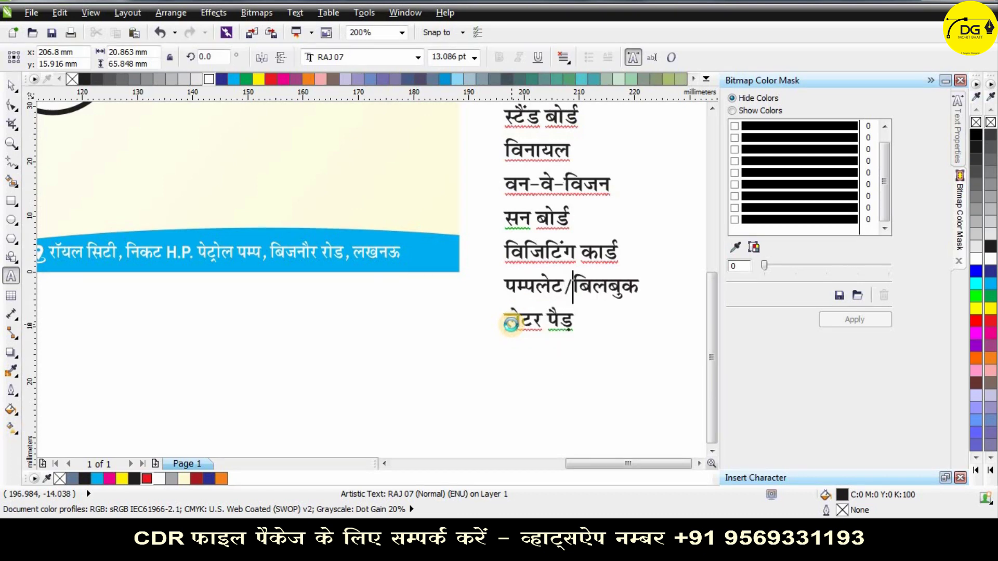
pyautogui.scroll(-2, 511, 323)
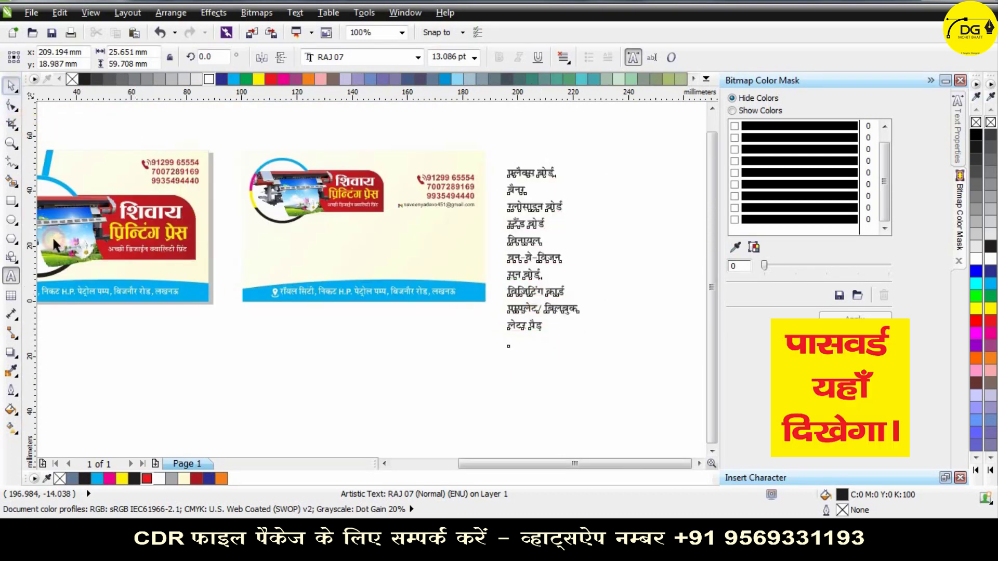
pyautogui.click(342, 248)
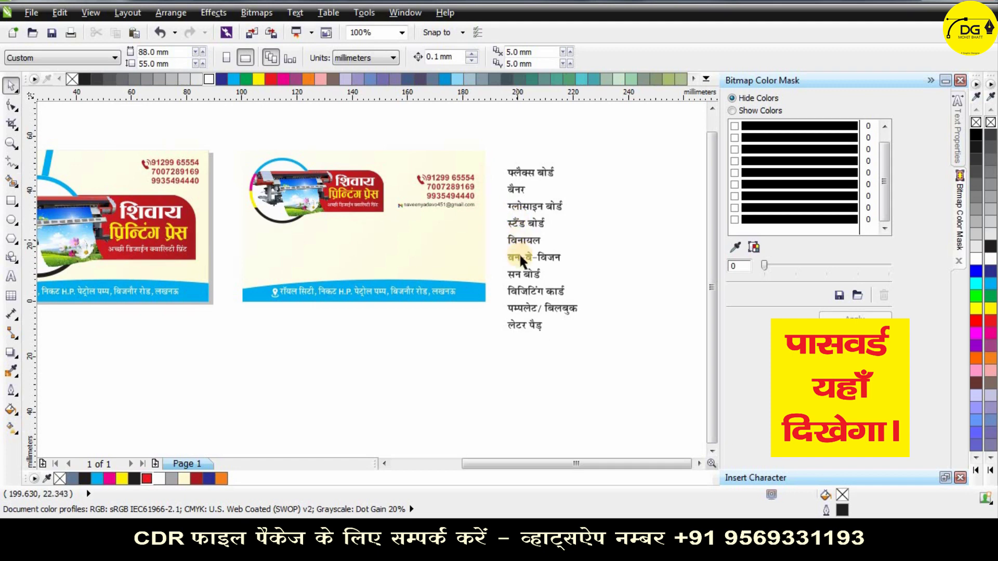
# Draw a rectangle about 24 × 5 mm on the back card just below the logo artwork.
pyautogui.scroll(2, 414, 304)
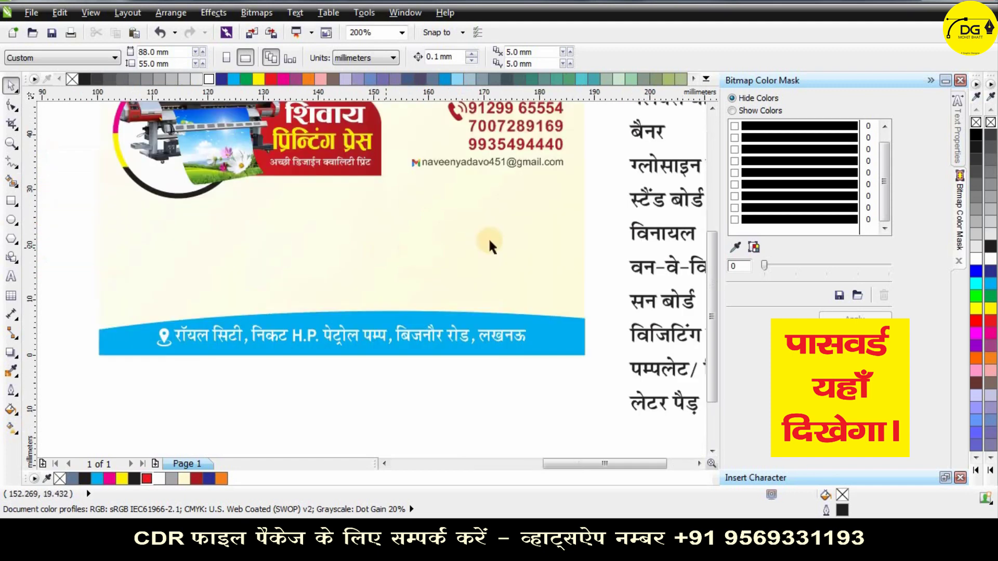
pyautogui.click(14, 202)
pyautogui.click(68, 198)
pyautogui.moveTo(118, 205); pyautogui.dragTo(242, 239)
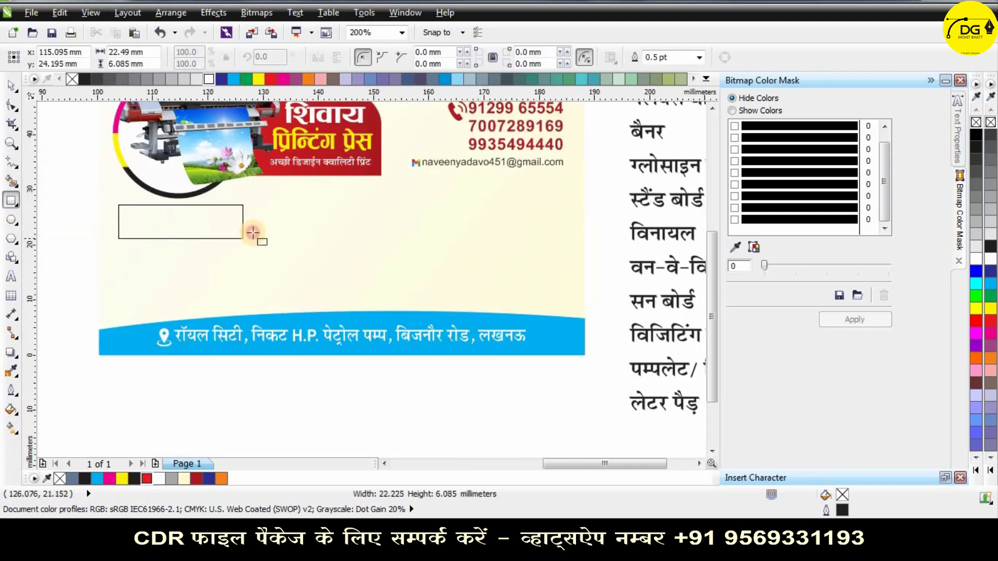
pyautogui.scroll(-1, 334, 253)
pyautogui.scroll(1, 244, 224)
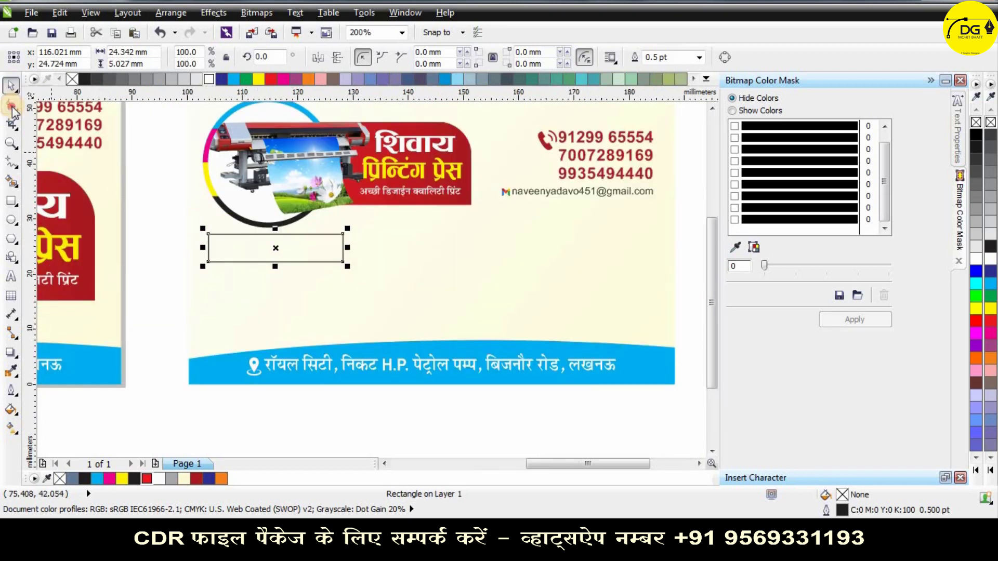
# Give the rectangle chamfered corners of about 2.5 mm so both ends are pointed.
pyautogui.moveTo(208, 235); pyautogui.dragTo(208, 255)
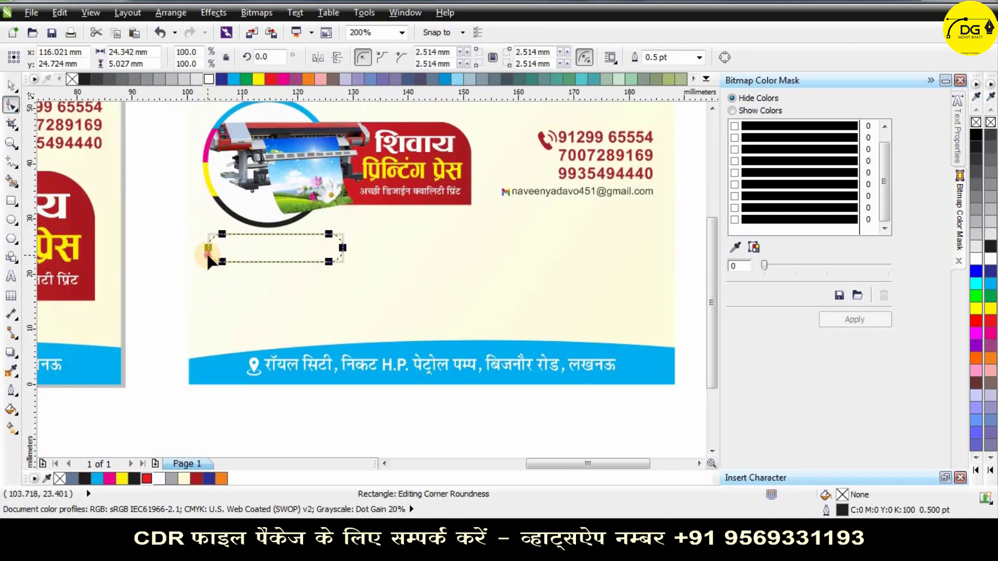
pyautogui.click(385, 56)
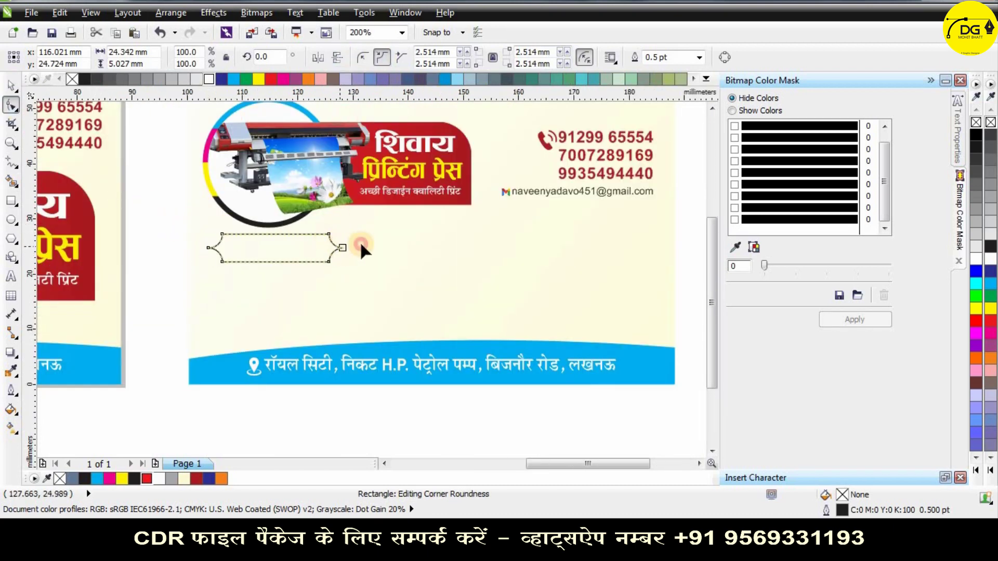
pyautogui.click(402, 57)
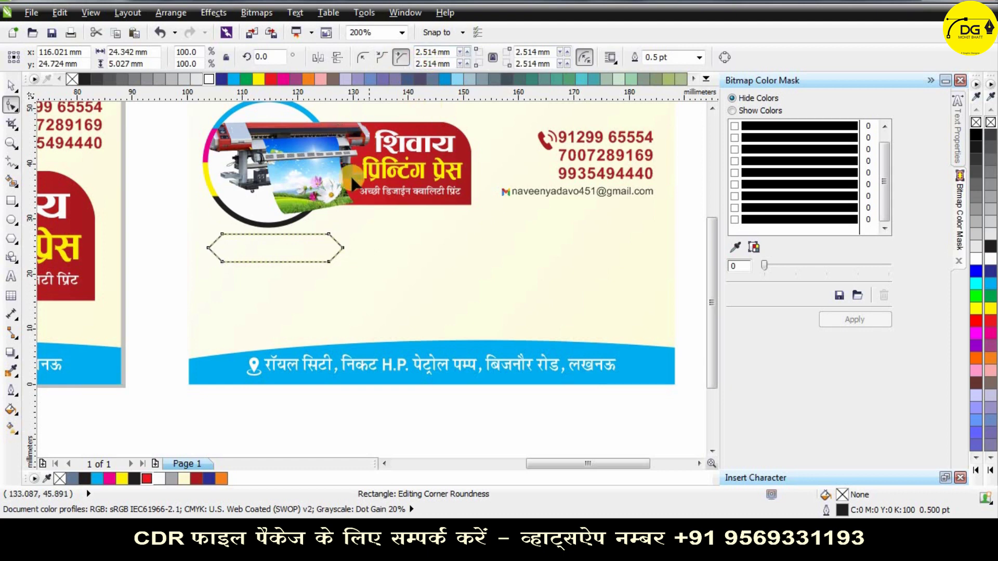
# Duplicate the pointed box directly below the original on the back card.
pyautogui.click(11, 85)
pyautogui.moveTo(275, 260); pyautogui.dragTo(275, 290)
pyautogui.scroll(-2, 294, 236)
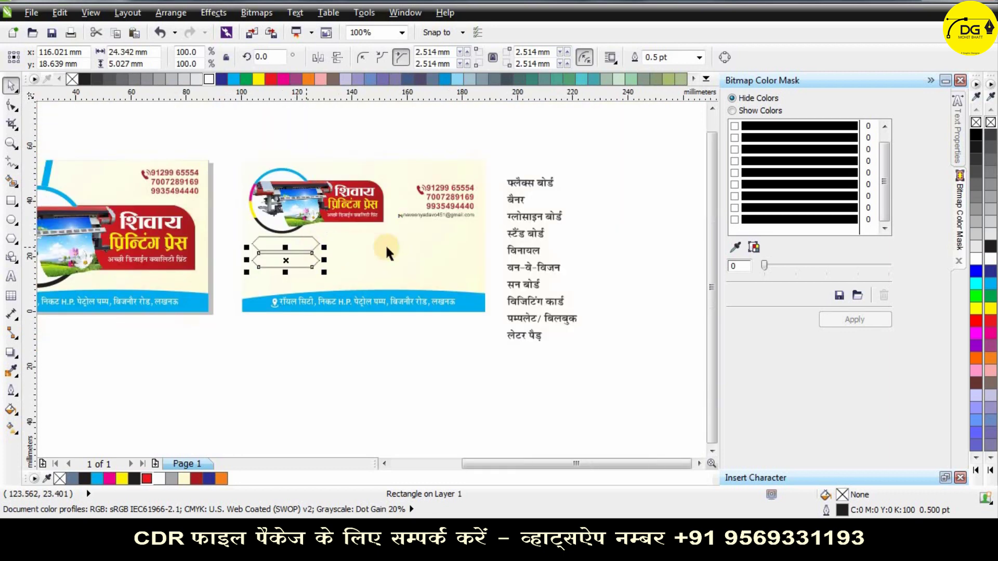
# Join बैनर onto the फ्लैक्स बोर्ड line of the services list, separated by a slash.
pyautogui.click(643, 227)
pyautogui.scroll(1, 565, 221)
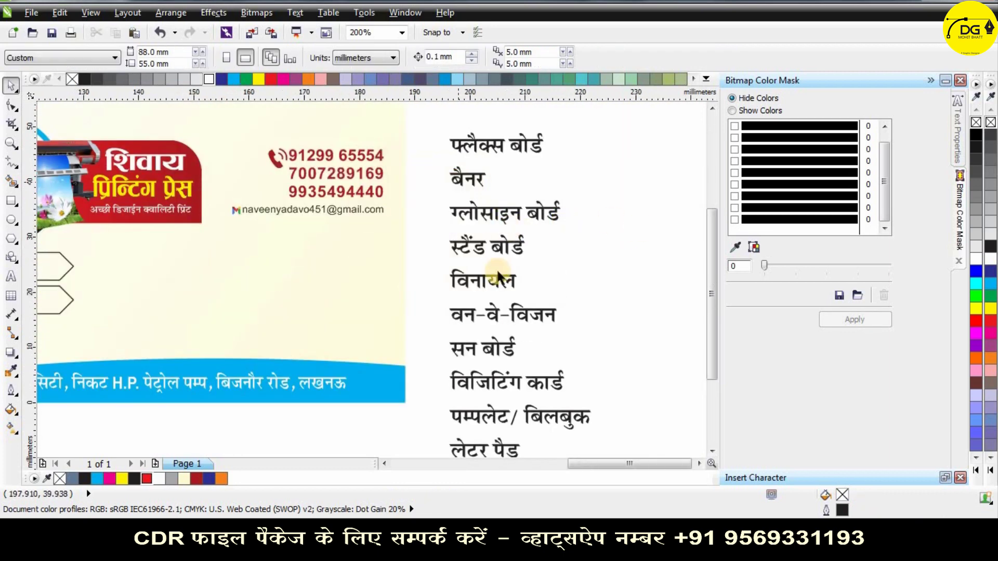
pyautogui.click(473, 179)
pyautogui.doubleClick(461, 177)
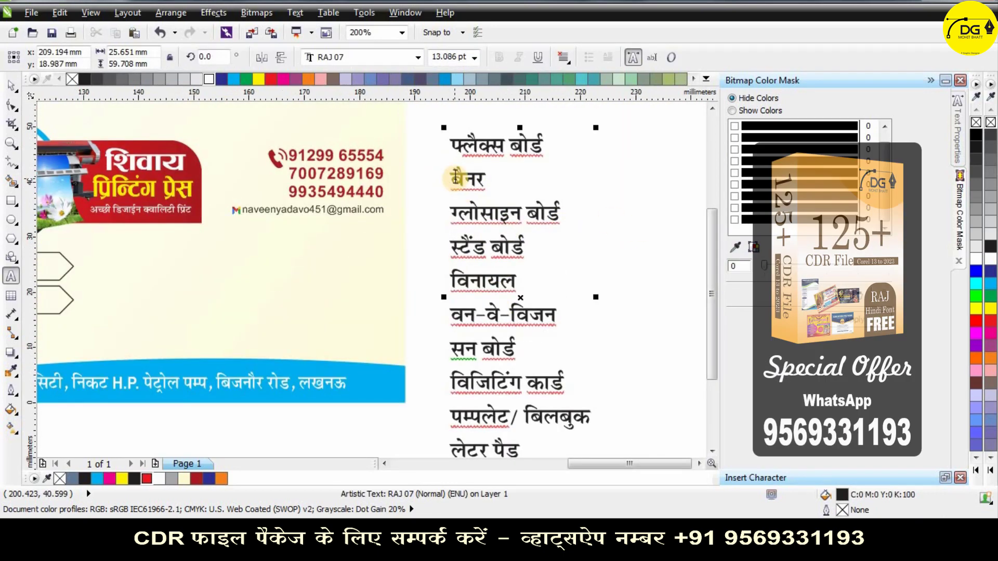
pyautogui.press('BackSpace')
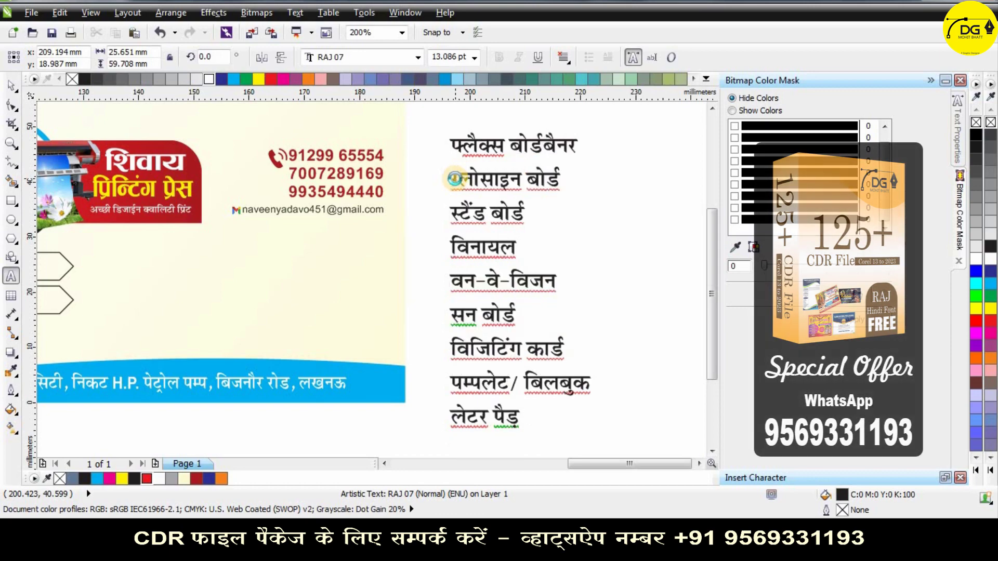
pyautogui.write('/')
pyautogui.scroll(-2, 576, 252)
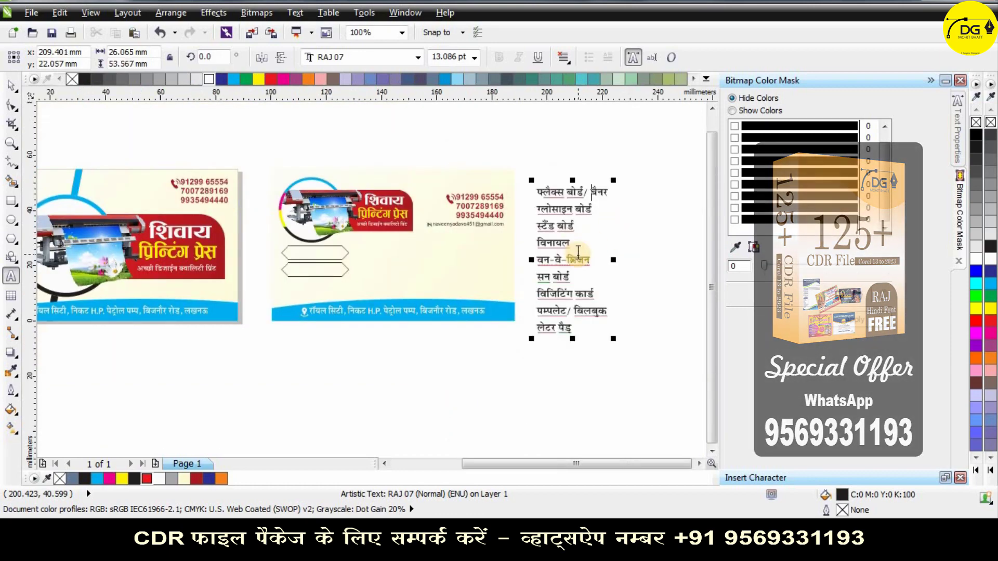
pyautogui.scroll(1, 575, 260)
pyautogui.scroll(-1, 575, 260)
pyautogui.scroll(1, 401, 200)
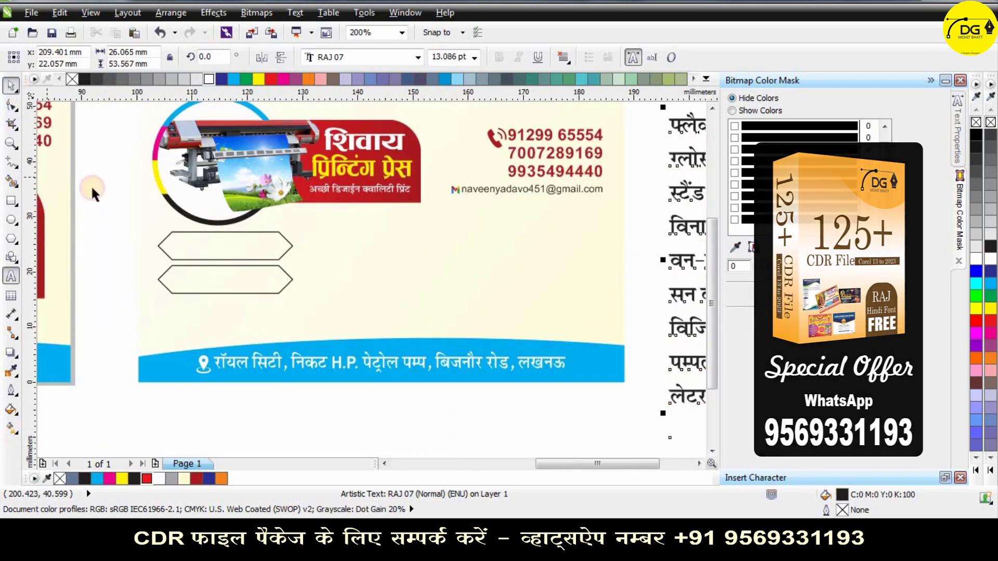
# Delete the lower of the two pointed boxes on the back card.
pyautogui.press('Escape')
pyautogui.click(246, 289)
pyautogui.moveTo(246, 290); pyautogui.dragTo(246, 256)
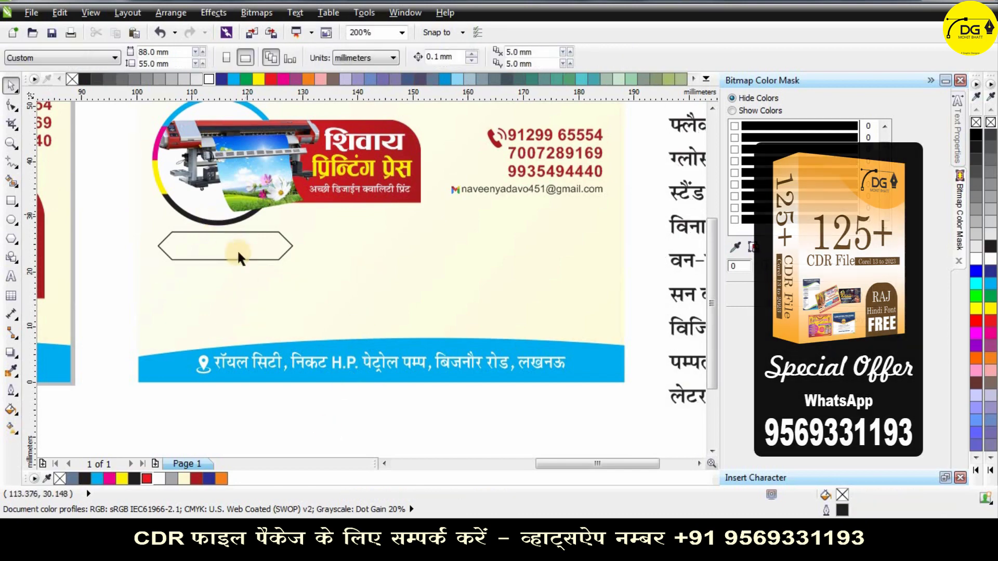
pyautogui.scroll(2, 314, 260)
pyautogui.scroll(-1, 314, 259)
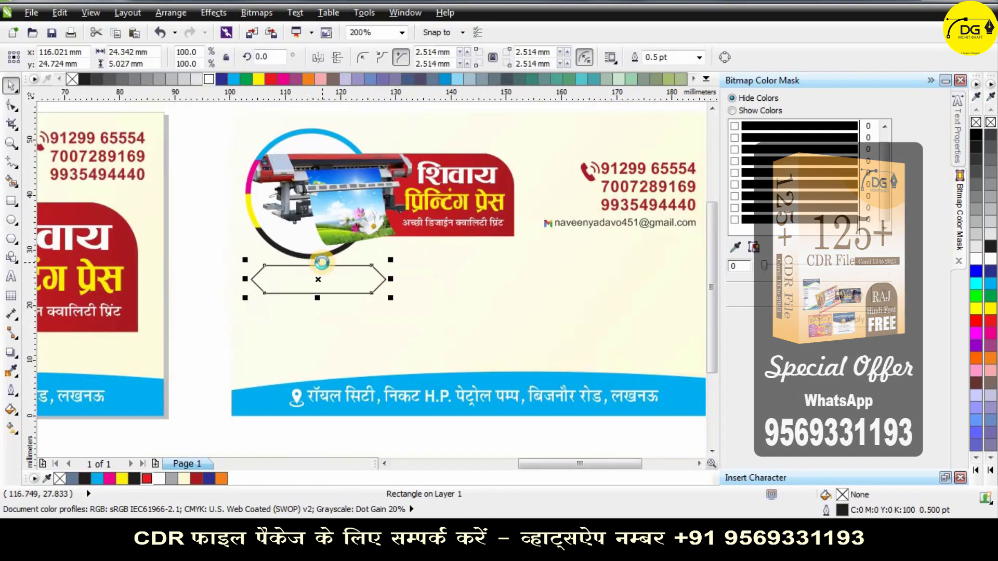
# Fill the pointed box with a horizontal dark blue to cyan linear gradient and remove its outline.
pyautogui.press('g')
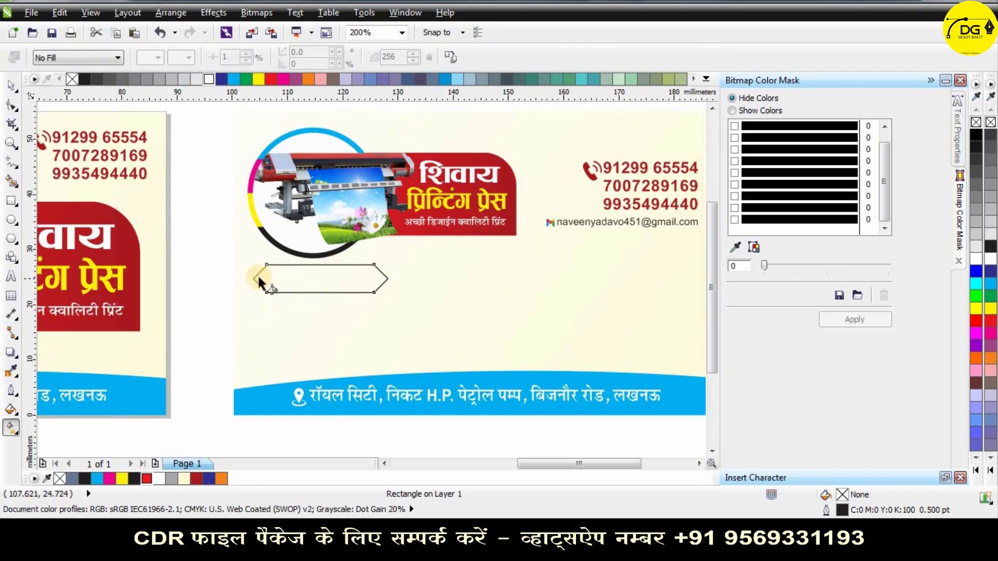
pyautogui.moveTo(259, 277); pyautogui.dragTo(378, 277)
pyautogui.scroll(2, 321, 276)
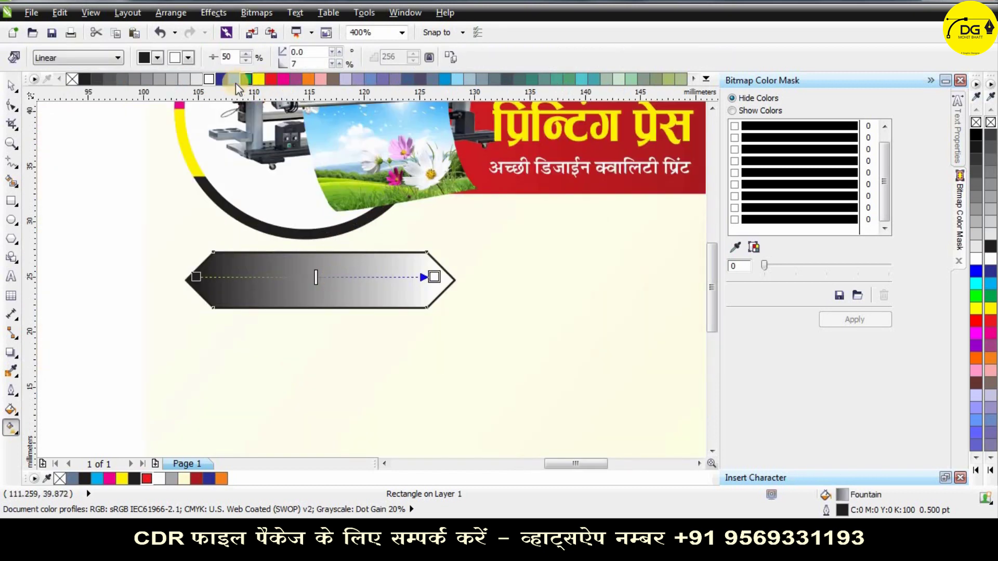
pyautogui.moveTo(414, 221); pyautogui.dragTo(434, 277)
pyautogui.moveTo(221, 79); pyautogui.dragTo(197, 277)
pyautogui.rightClick(70, 80)
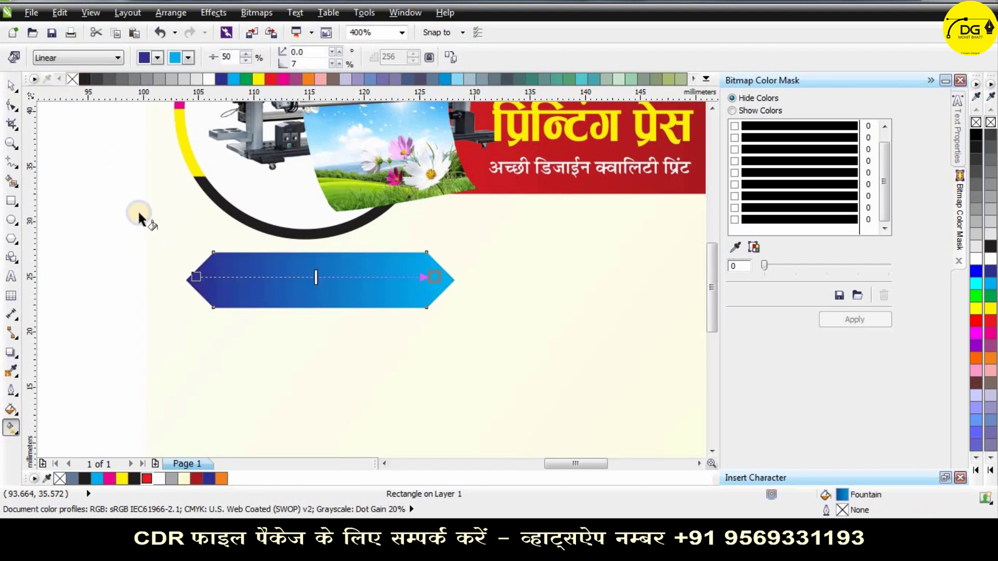
# Duplicate the gradient box downward twice at equal spacing to make a column of three boxes.
pyautogui.click(67, 146)
pyautogui.moveTo(320, 258); pyautogui.dragTo(321, 321)
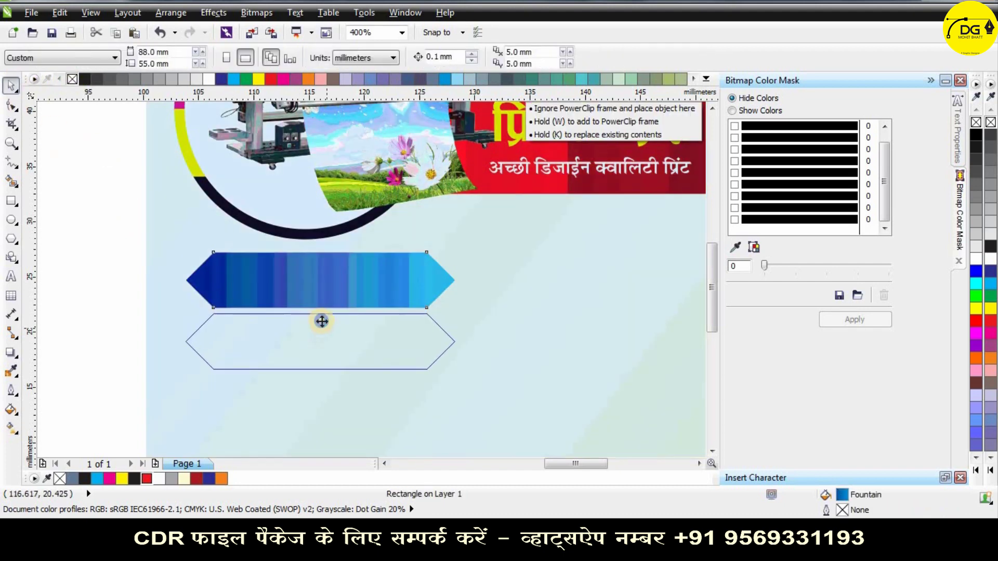
pyautogui.rightClick(321, 321)
pyautogui.scroll(-1, 352, 258)
pyautogui.hotkey('ctrl', 'r')
pyautogui.click(234, 319)
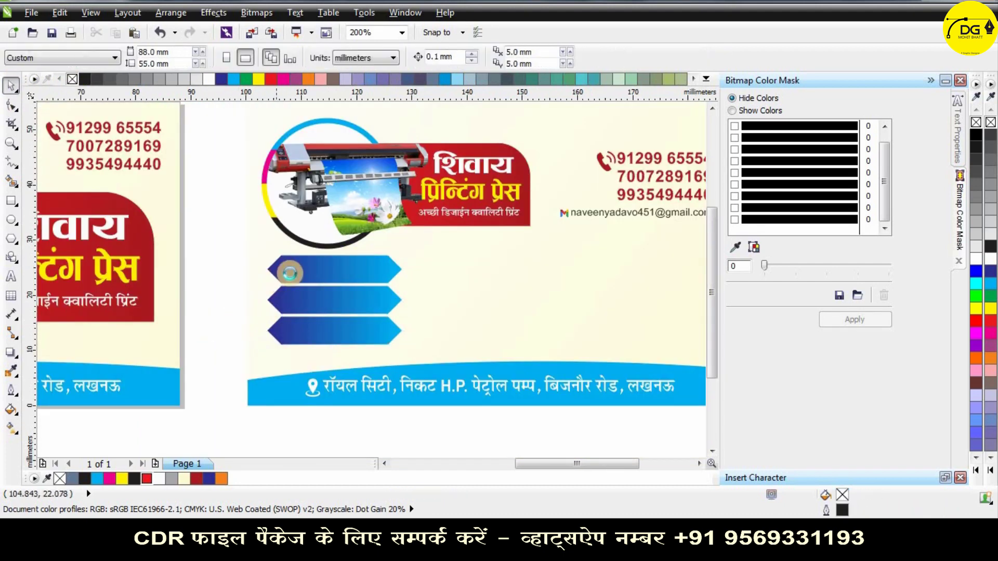
# Duplicate the column of boxes twice to the right at equal spacing, making a three-by-three grid.
pyautogui.scroll(-2, 236, 245)
pyautogui.moveTo(369, 311); pyautogui.dragTo(370, 314)
pyautogui.scroll(2, 362, 294)
pyautogui.moveTo(323, 285); pyautogui.dragTo(441, 297)
pyautogui.rightClick(441, 296)
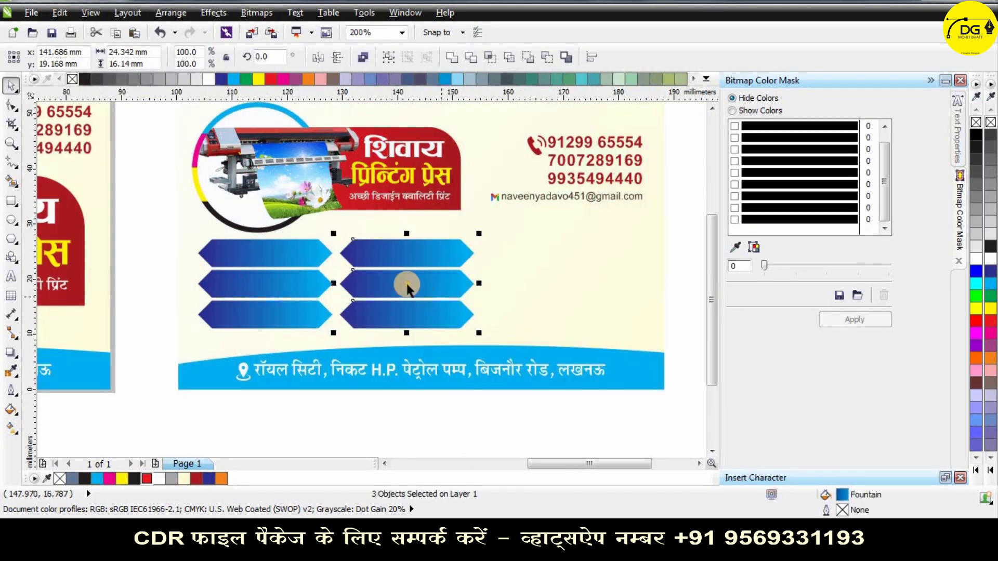
pyautogui.hotkey('ctrl', 'r')
# Enlarge the nine boxes together to about 81 × 17 mm overall and group them.
pyautogui.moveTo(242, 270); pyautogui.dragTo(153, 222)
pyautogui.moveTo(627, 345); pyautogui.dragTo(650, 354)
pyautogui.hotkey('ctrl', 'g')
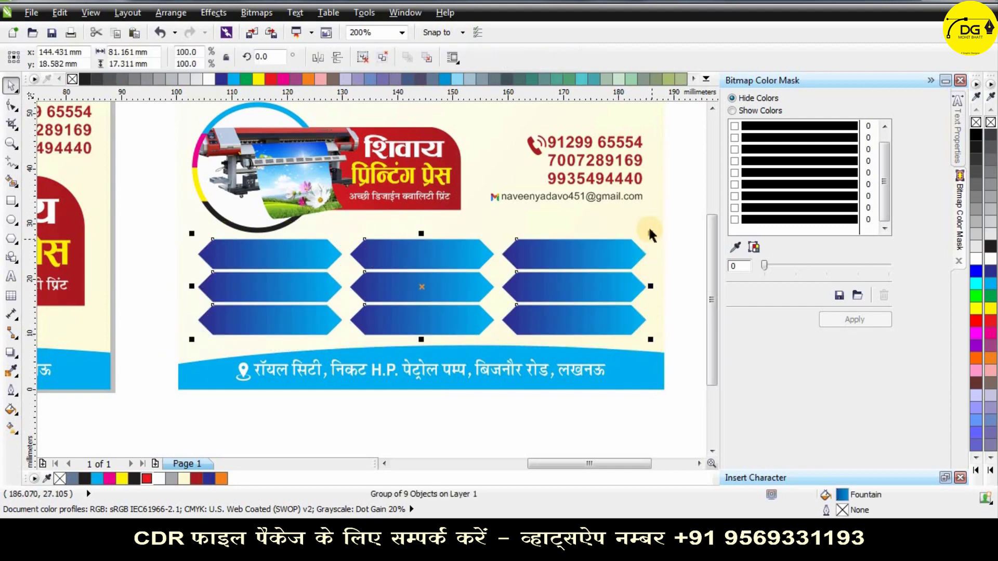
# Center the group of boxes horizontally on the back card's background.
pyautogui.keyDown('shift'); pyautogui.click(646, 209); pyautogui.keyUp('shift')
pyautogui.press('c')
pyautogui.scroll(-1, 466, 258)
pyautogui.press('Escape')
pyautogui.scroll(1, 451, 266)
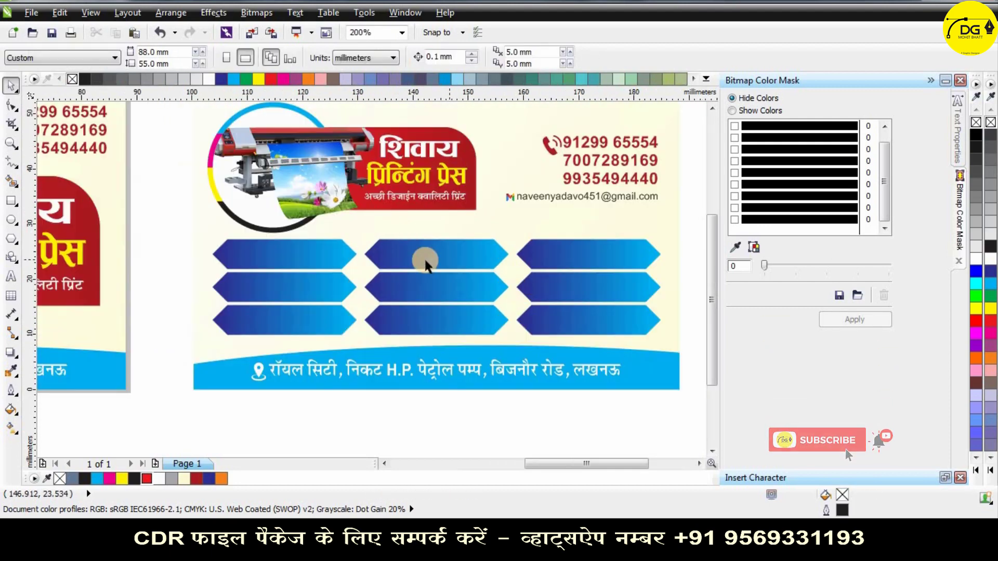
# Ungroup the nine service boxes on the back card.
pyautogui.click(427, 261)
pyautogui.scroll(-1, 430, 261)
pyautogui.click(458, 164)
pyautogui.scroll(-1, 456, 204)
pyautogui.scroll(2, 456, 206)
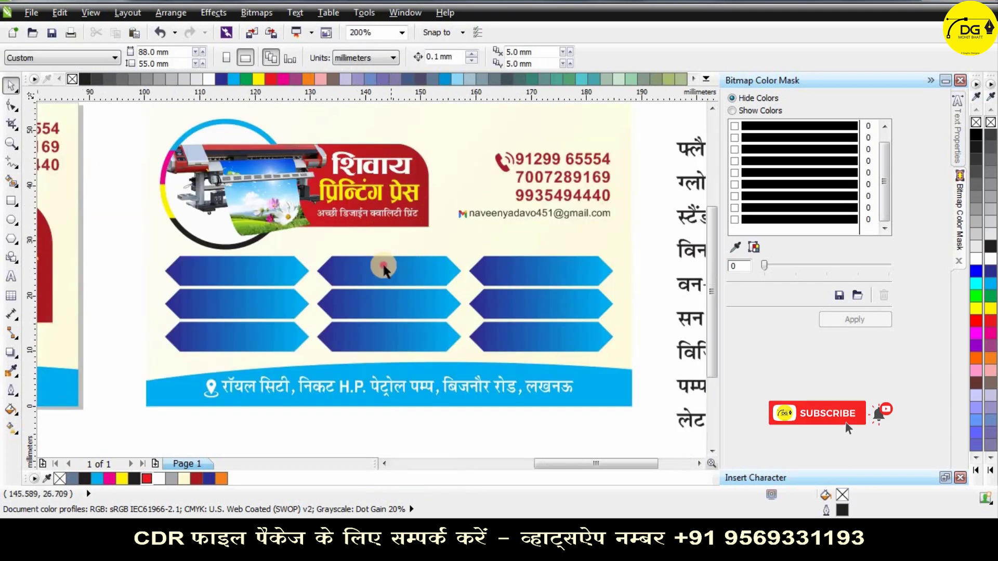
pyautogui.click(383, 266)
pyautogui.hotkey('ctrl', 'u')
pyautogui.click(142, 265)
# Give the left column's middle box a red to magenta gradient and its lowest box a red to orange gradient.
pyautogui.click(244, 308)
pyautogui.press('g')
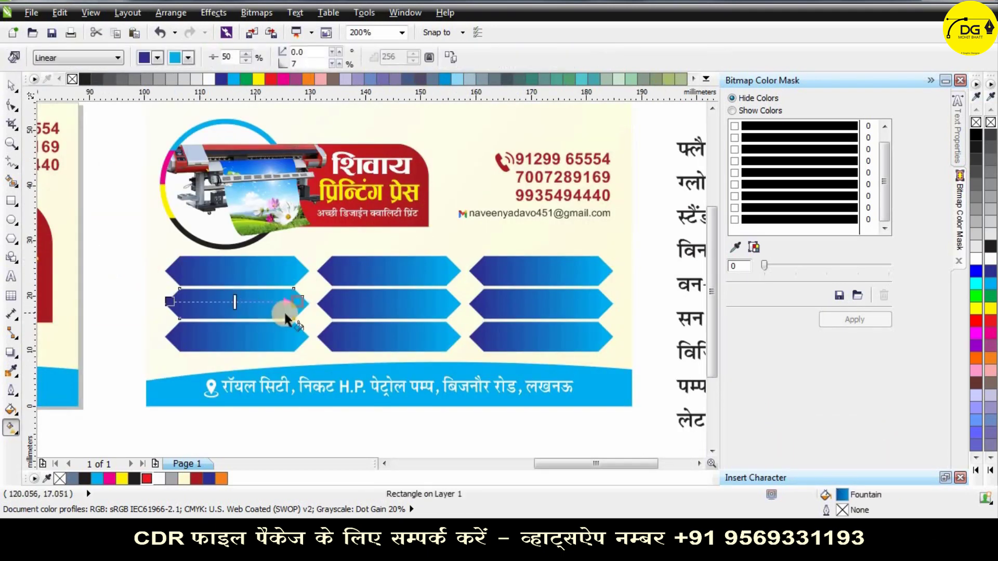
pyautogui.click(284, 80)
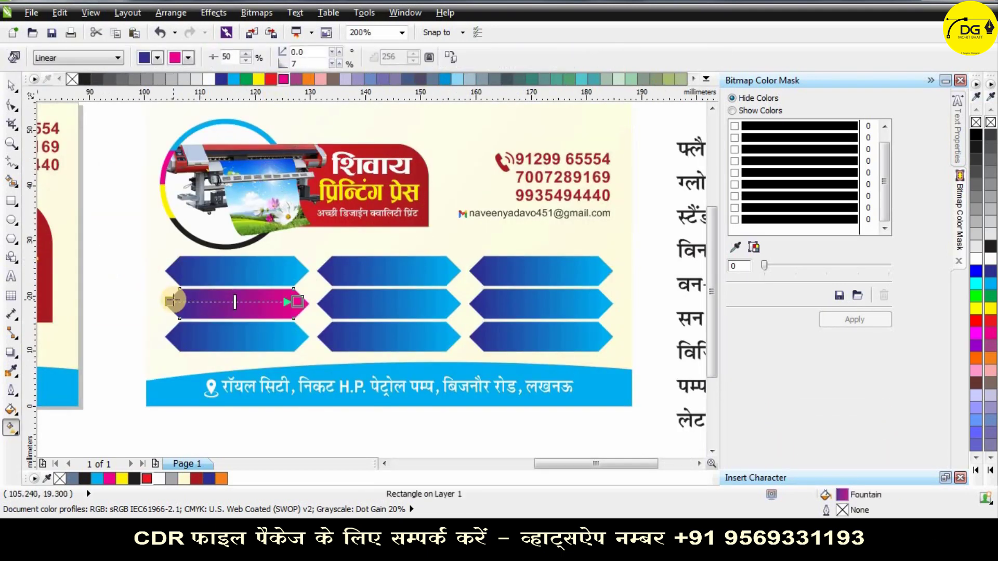
pyautogui.moveTo(236, 206); pyautogui.dragTo(169, 302)
pyautogui.click(250, 342)
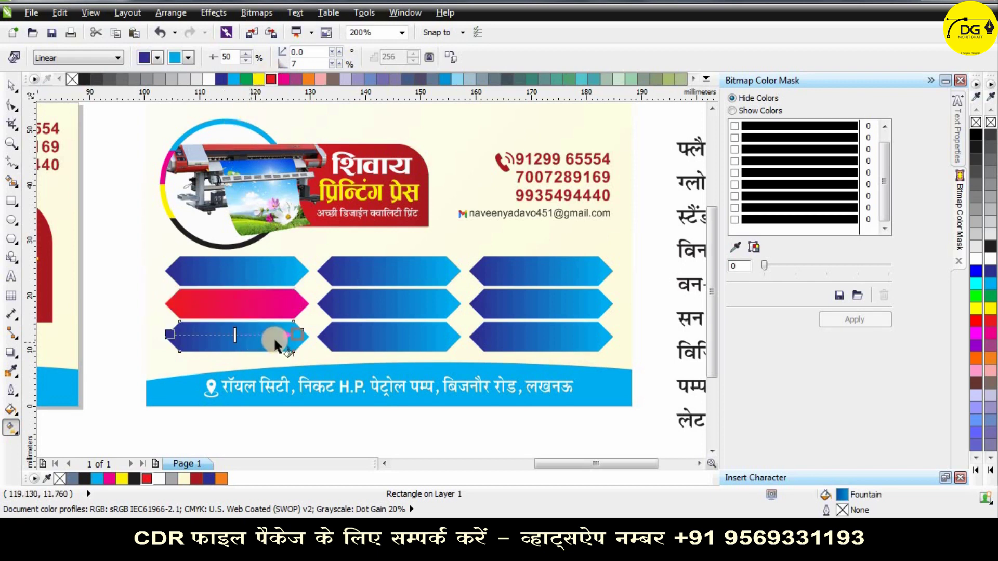
pyautogui.moveTo(308, 78); pyautogui.dragTo(285, 334)
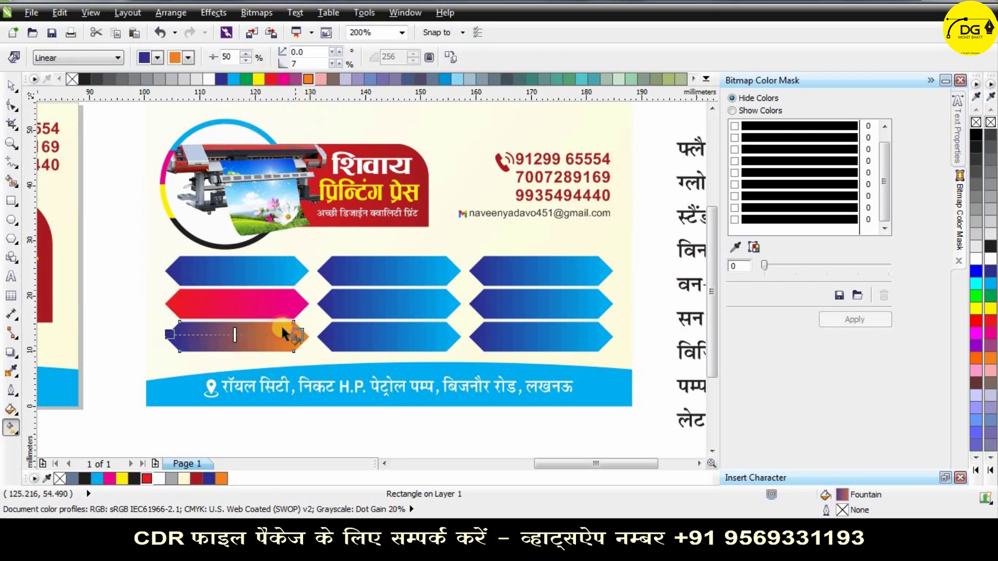
pyautogui.click(271, 79)
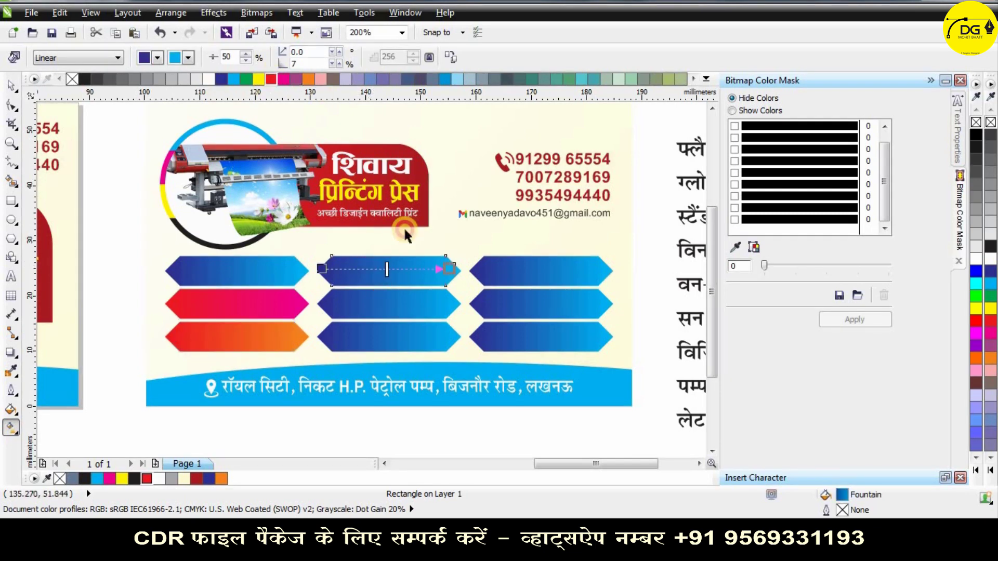
# Give the middle column's top box a dark red to red gradient and its middle box a magenta end color.
pyautogui.moveTo(406, 235); pyautogui.dragTo(450, 268)
pyautogui.click(197, 478)
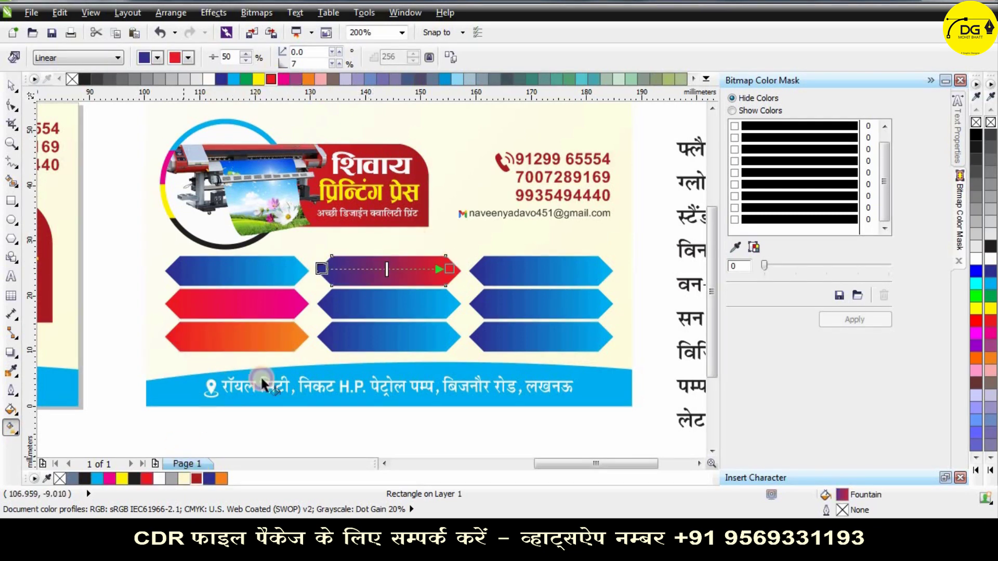
pyautogui.click(372, 296)
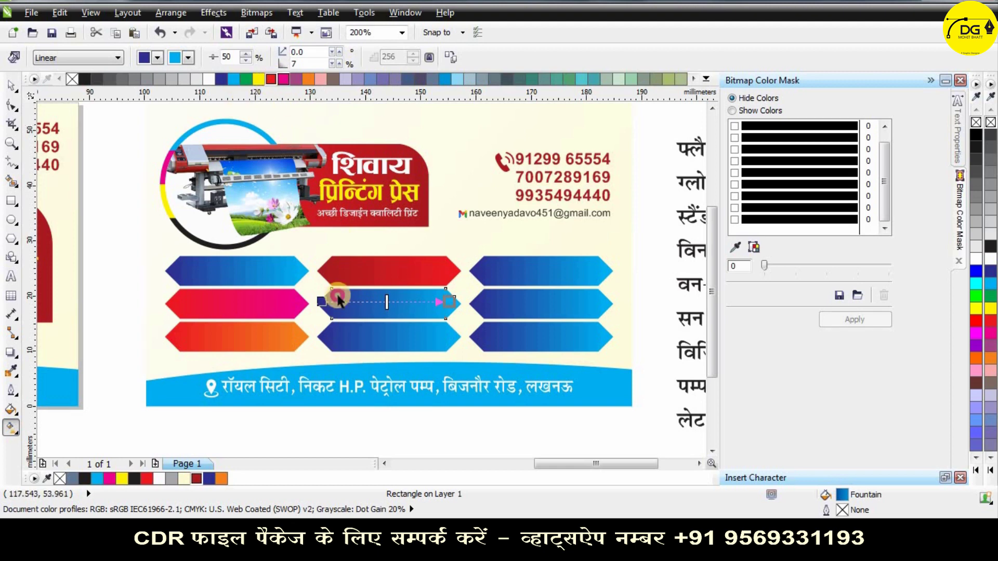
pyautogui.moveTo(337, 295); pyautogui.dragTo(450, 302)
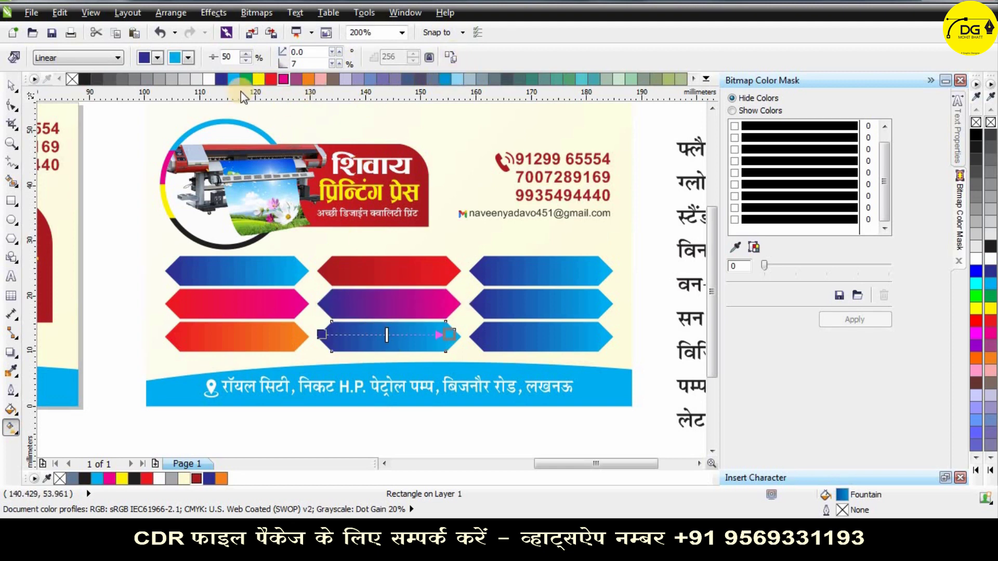
# Give the middle column's lowest box a green to yellow gradient, extending the yellow end beyond the box's right edge.
pyautogui.moveTo(264, 82); pyautogui.dragTo(450, 335)
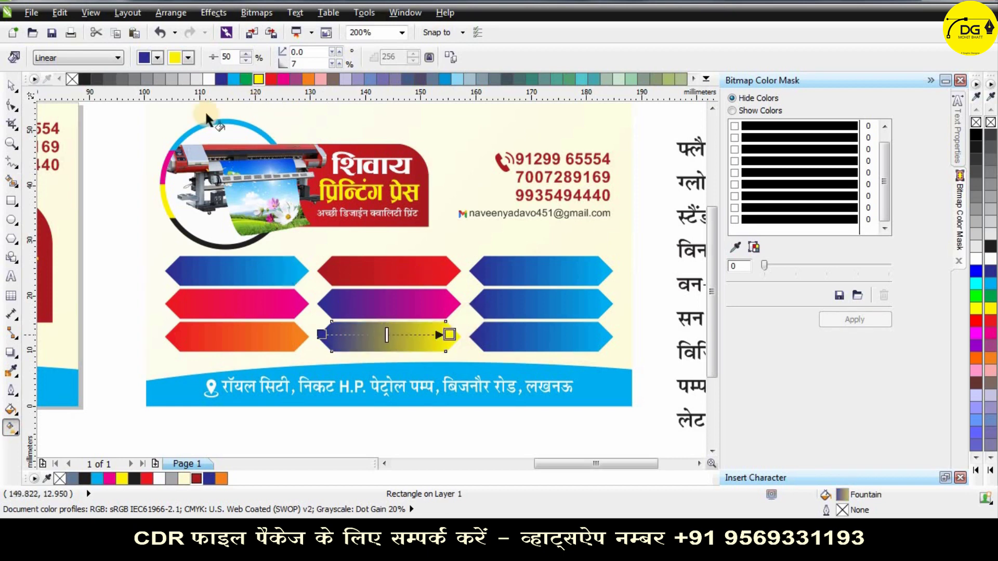
pyautogui.moveTo(319, 343); pyautogui.dragTo(319, 338)
pyautogui.moveTo(449, 334); pyautogui.dragTo(503, 337)
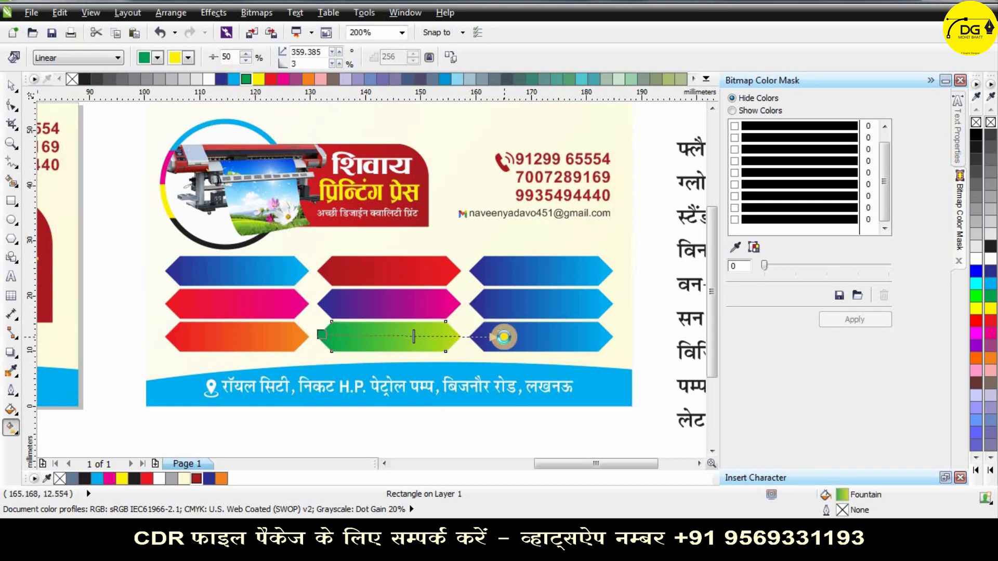
# Copy the red-magenta and red-orange fills of the left column onto the matching boxes of the right column.
pyautogui.click(518, 265)
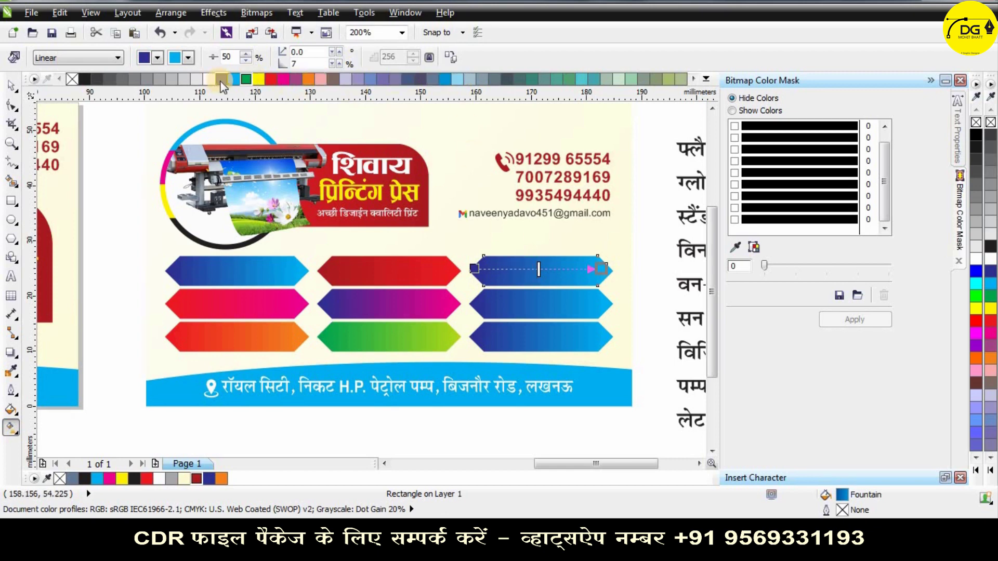
pyautogui.moveTo(221, 82); pyautogui.dragTo(488, 268)
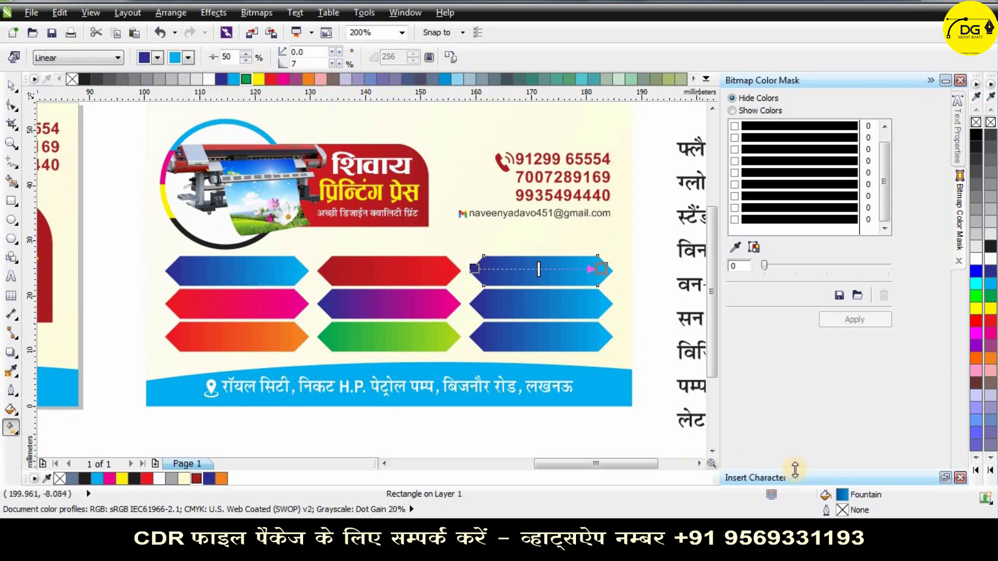
pyautogui.click(267, 267)
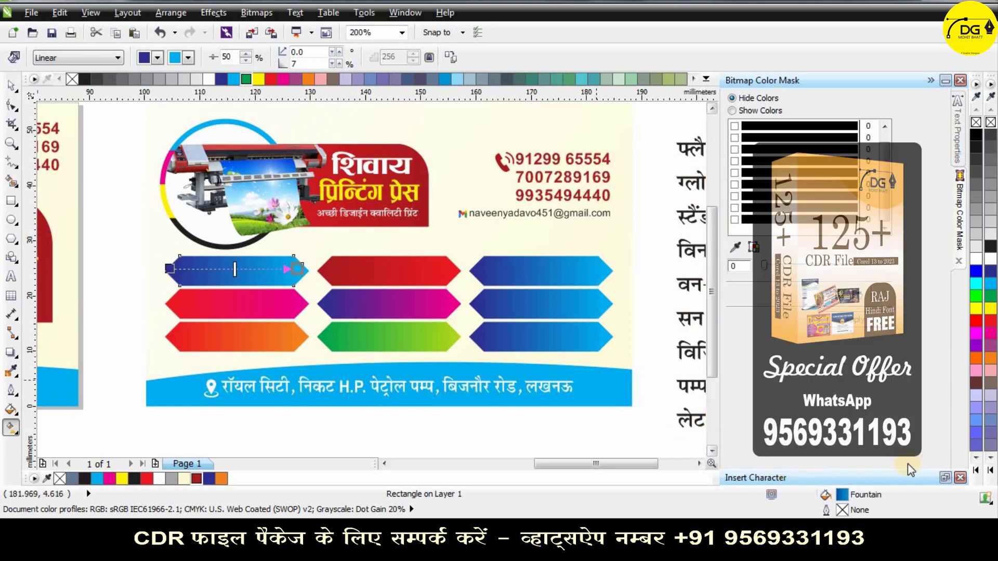
pyautogui.click(545, 305)
pyautogui.click(249, 293)
pyautogui.moveTo(843, 495); pyautogui.dragTo(564, 311)
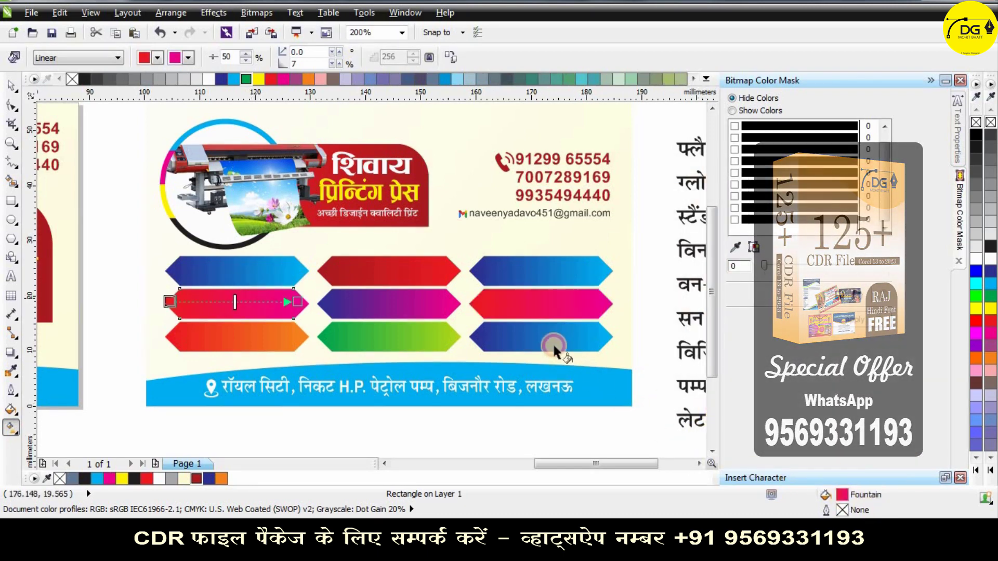
pyautogui.click(289, 340)
pyautogui.moveTo(842, 495); pyautogui.dragTo(572, 332)
pyautogui.scroll(-1, 488, 259)
pyautogui.click(12, 88)
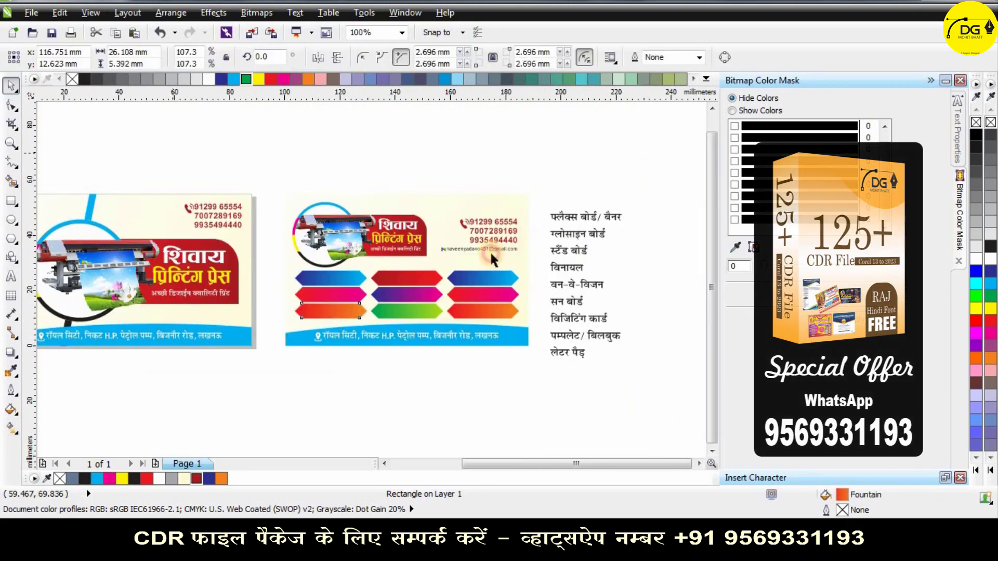
# Move the services list text to the empty area just below the back card.
pyautogui.click(543, 259)
pyautogui.scroll(-1, 560, 260)
pyautogui.scroll(1, 563, 265)
pyautogui.moveTo(576, 258); pyautogui.dragTo(357, 406)
pyautogui.scroll(1, 357, 405)
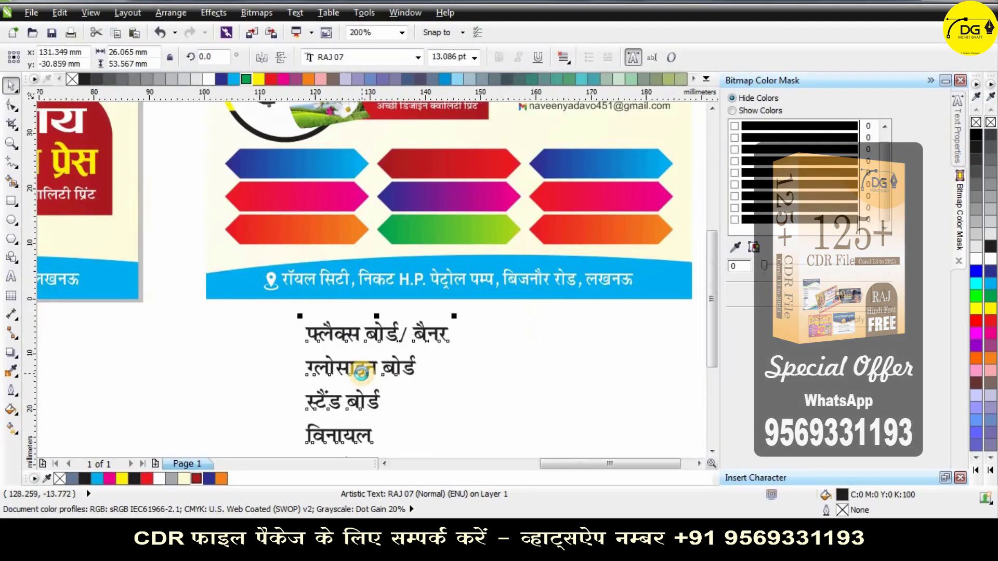
# Set the services list's font to RAJ 16.
pyautogui.click(338, 62)
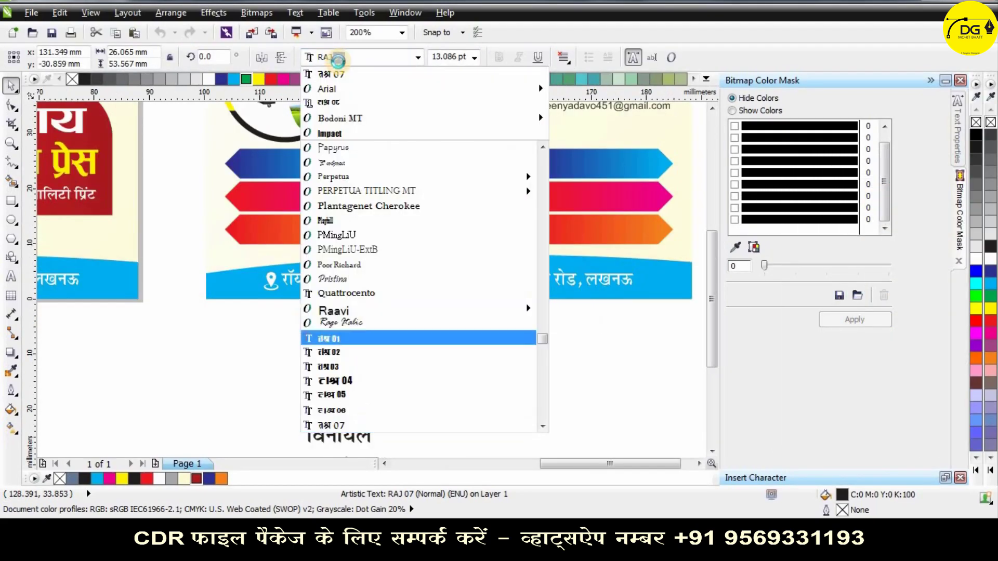
pyautogui.scroll(-3, 333, 364)
pyautogui.click(332, 425)
pyautogui.scroll(-1, 385, 297)
pyautogui.scroll(1, 370, 354)
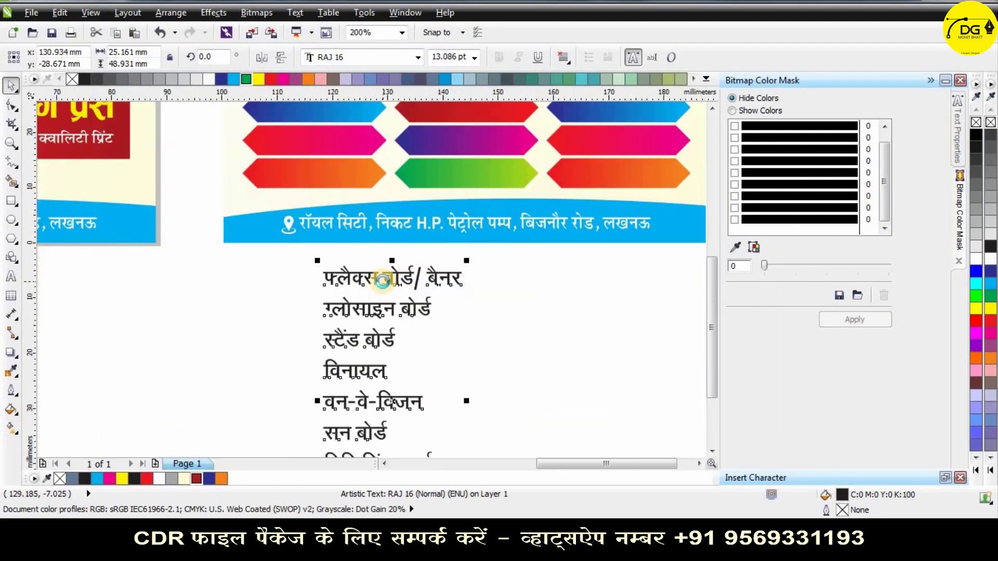
pyautogui.scroll(-1, 397, 287)
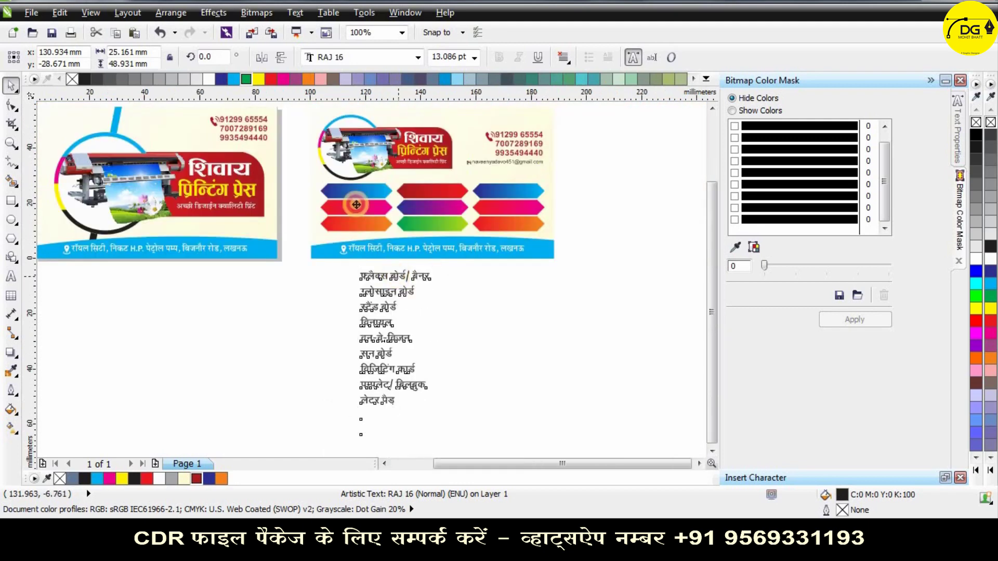
# Move the services list over the left column of boxes and scale its text down to about 11.65 pt.
pyautogui.moveTo(398, 286); pyautogui.dragTo(362, 195)
pyautogui.scroll(1, 362, 195)
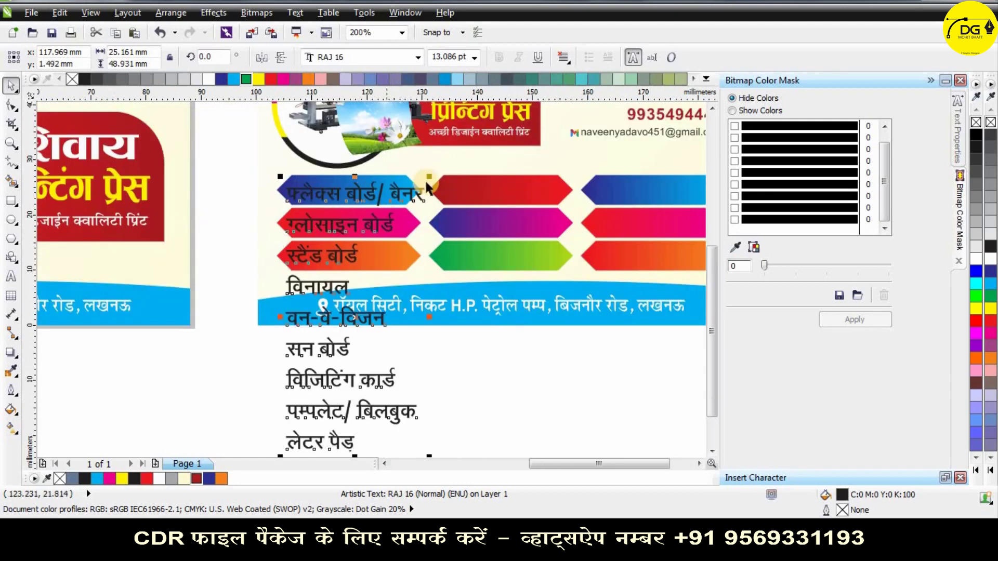
pyautogui.moveTo(427, 178); pyautogui.dragTo(445, 161)
pyautogui.scroll(1, 393, 190)
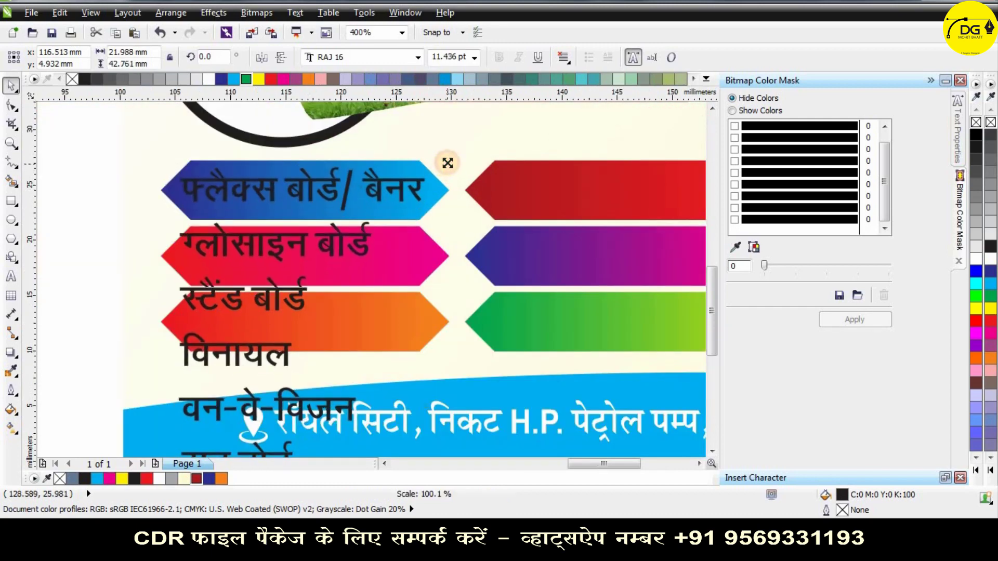
pyautogui.press('Down')
pyautogui.press('Down')
pyautogui.press('Down')
pyautogui.press('Down')
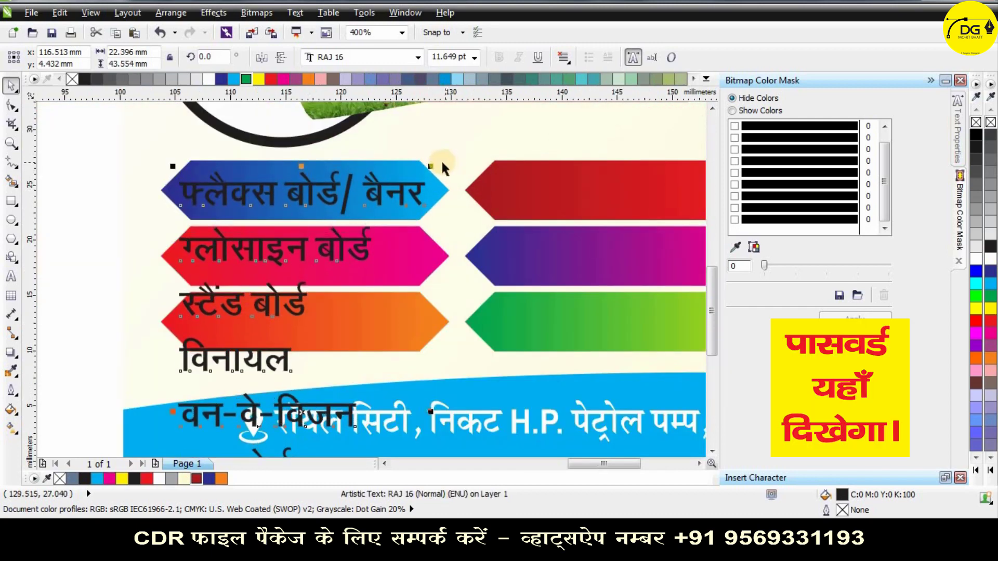
# Widen the services list's line spacing so each line sits on its own box, and center-align the text.
pyautogui.scroll(-1, 436, 136)
pyautogui.press('F10')
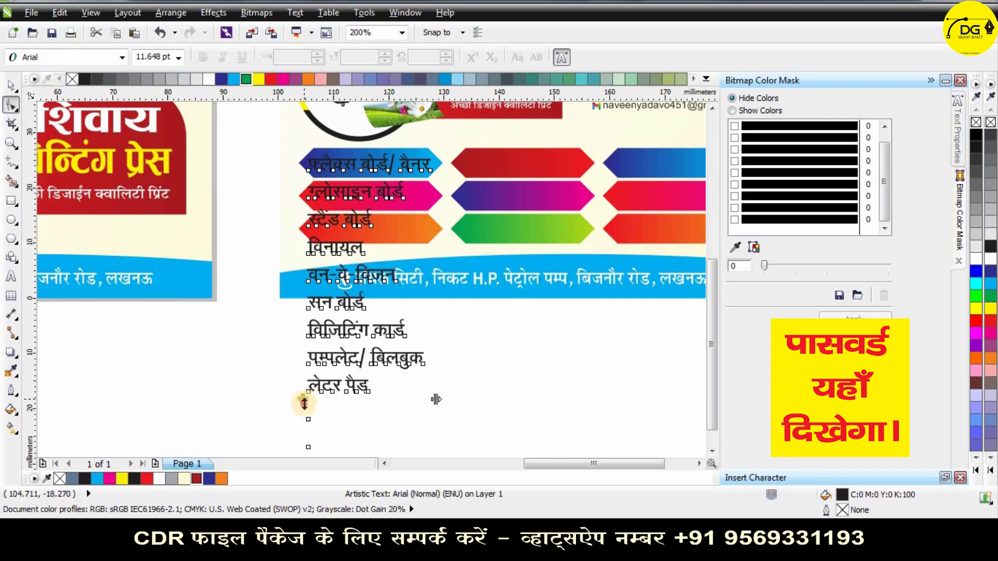
pyautogui.moveTo(304, 403); pyautogui.dragTo(305, 442)
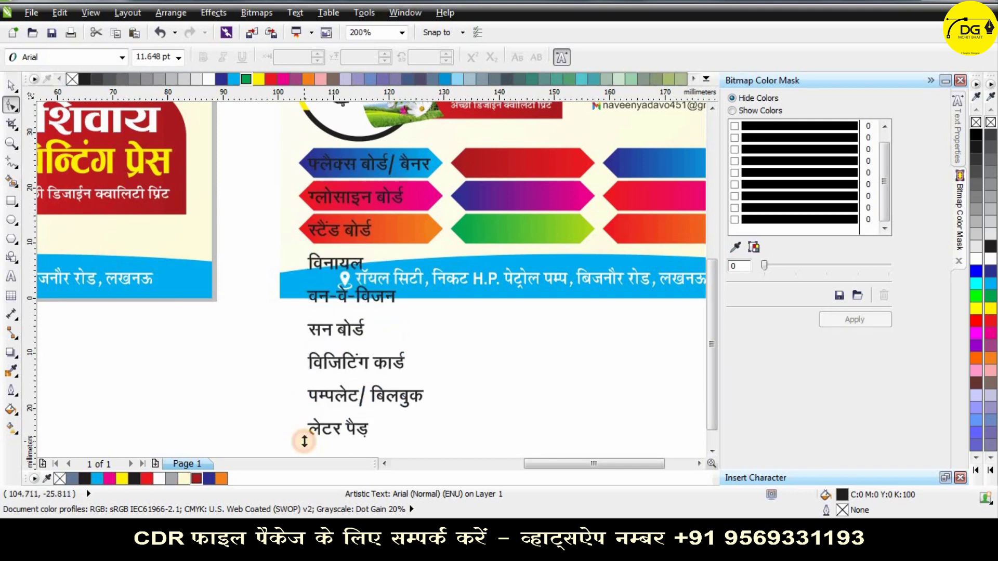
pyautogui.press('space')
pyautogui.click(575, 63)
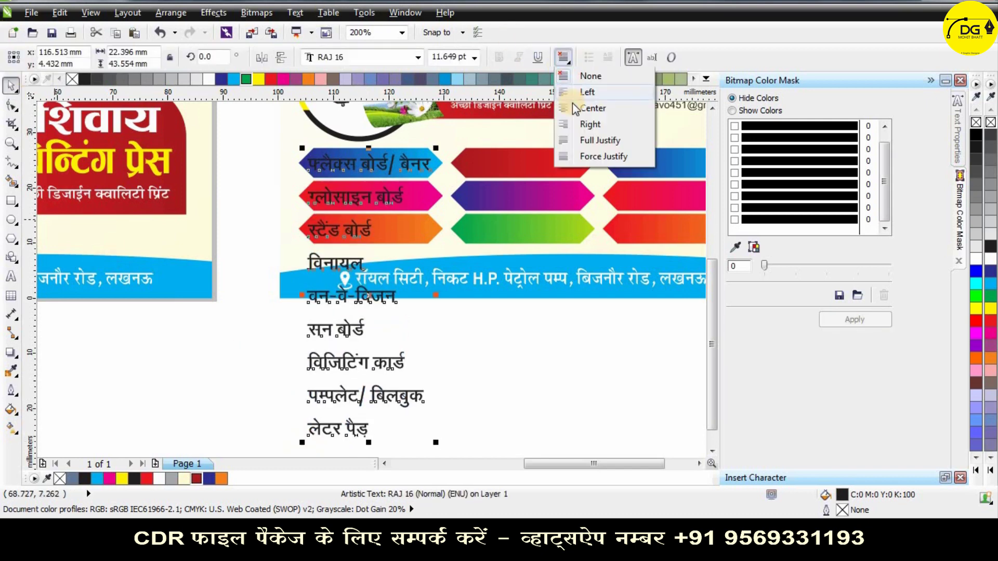
pyautogui.click(583, 104)
# Cut the lines from विनायल to लेटर पैड out of the services list and make the remaining three lines white.
pyautogui.doubleClick(397, 234)
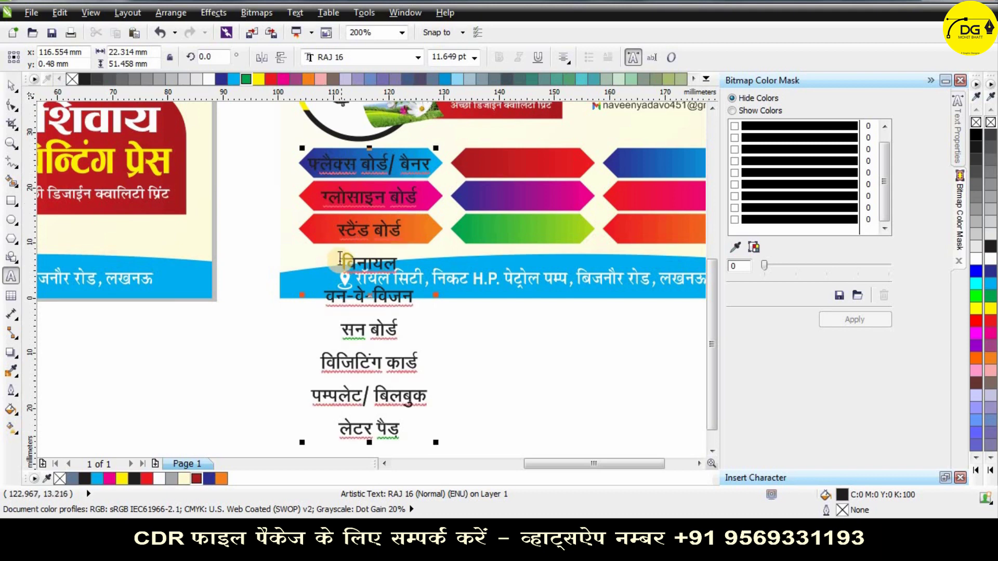
pyautogui.moveTo(341, 263); pyautogui.dragTo(429, 419)
pyautogui.hotkey('ctrl', 'x')
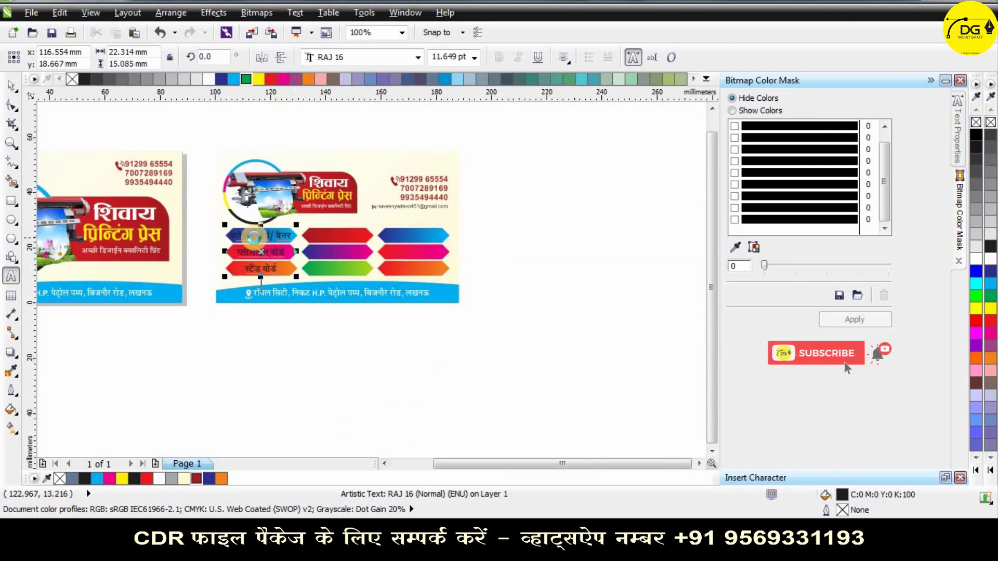
pyautogui.scroll(2, 310, 230)
pyautogui.scroll(1, 327, 255)
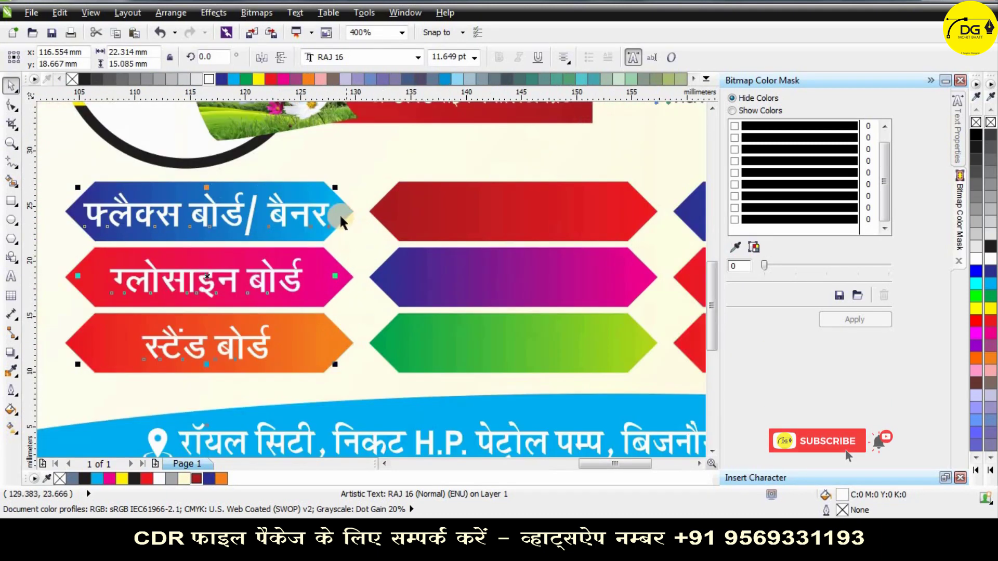
# Center the three white service lines horizontally on the left column's boxes.
pyautogui.keyDown('shift'); pyautogui.click(340, 215); pyautogui.keyUp('shift')
pyautogui.press('c')
pyautogui.scroll(-1, 335, 207)
pyautogui.click(371, 384)
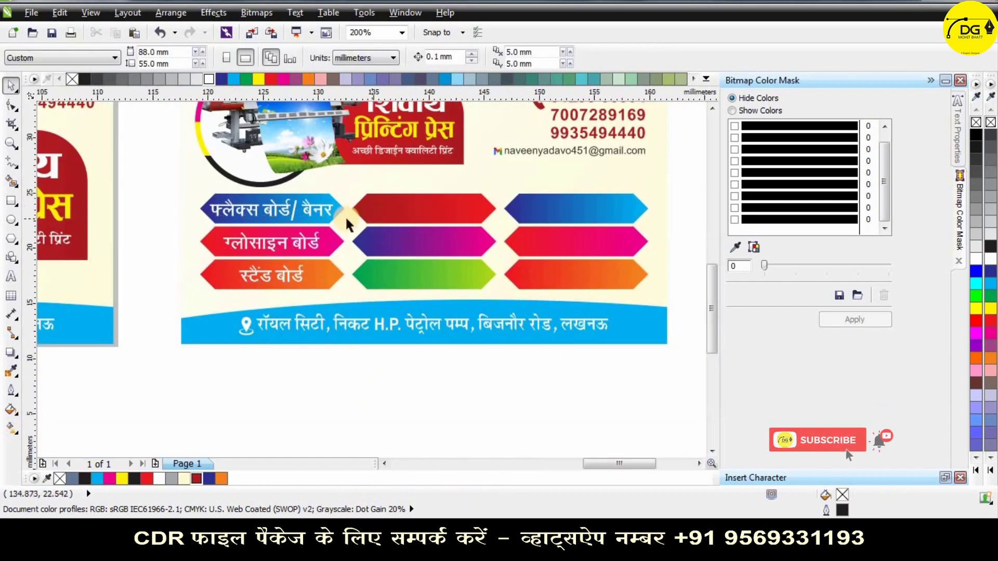
# Copy the left column's service text onto the middle column and center it horizontally on those boxes.
pyautogui.scroll(1, 345, 216)
pyautogui.click(264, 192)
pyautogui.moveTo(520, 203); pyautogui.dragTo(553, 201)
pyautogui.rightClick(553, 201)
pyautogui.keyDown('shift'); pyautogui.click(606, 191); pyautogui.keyUp('shift')
pyautogui.press('c')
pyautogui.scroll(-1, 502, 203)
pyautogui.click(554, 356)
# Replace the middle column's text with विनायल, वन-वे-विजन and सन बोर्ड in white, cutting out the remaining pasted services.
pyautogui.scroll(1, 535, 213)
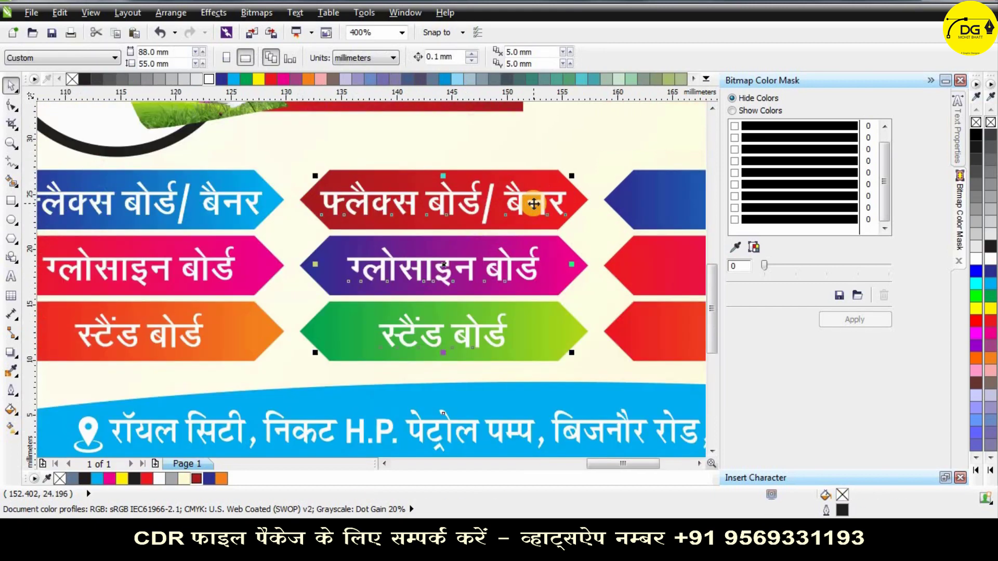
pyautogui.click(543, 201)
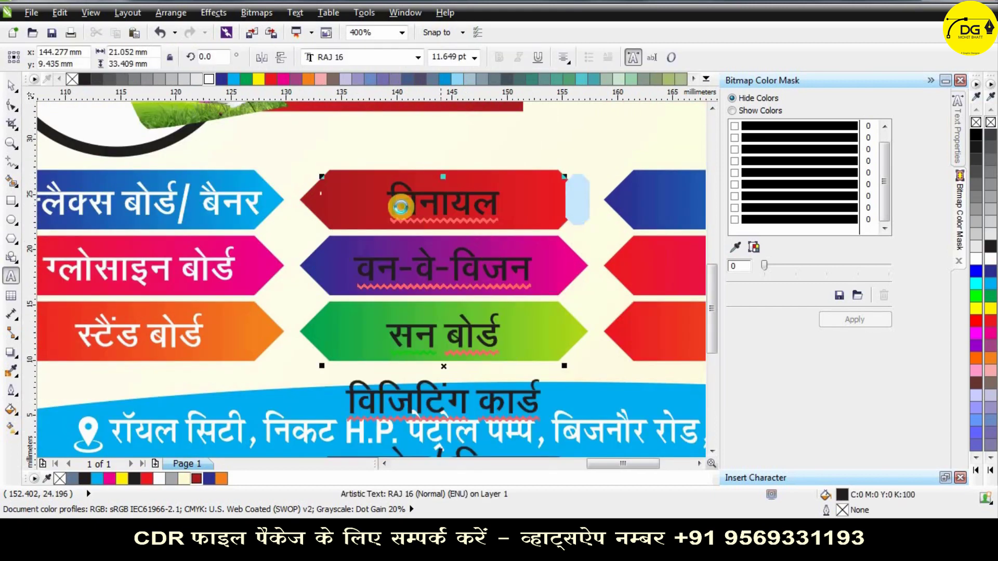
pyautogui.scroll(-1, 401, 207)
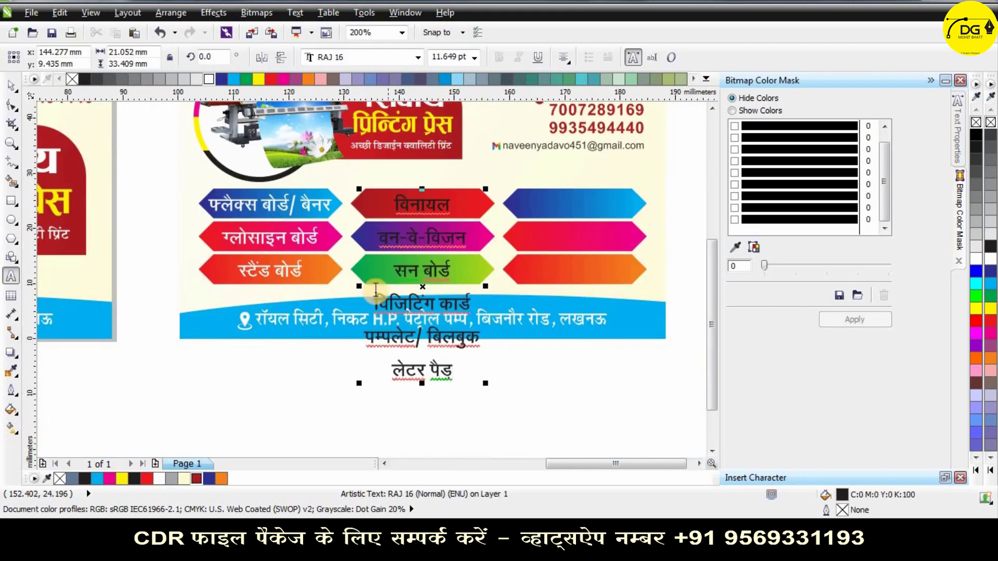
pyautogui.click(458, 239)
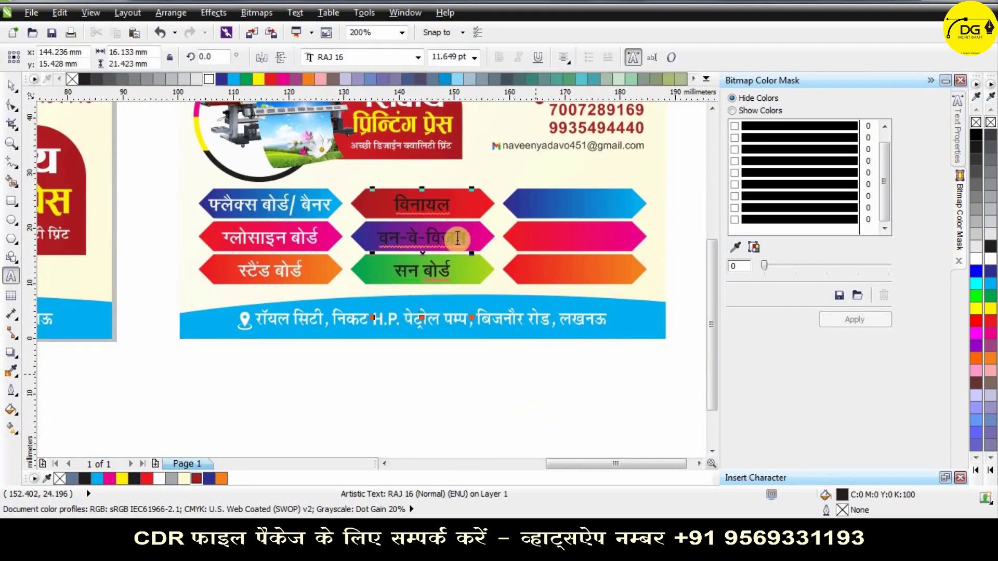
pyautogui.click(10, 83)
pyautogui.click(210, 79)
pyautogui.scroll(1, 535, 242)
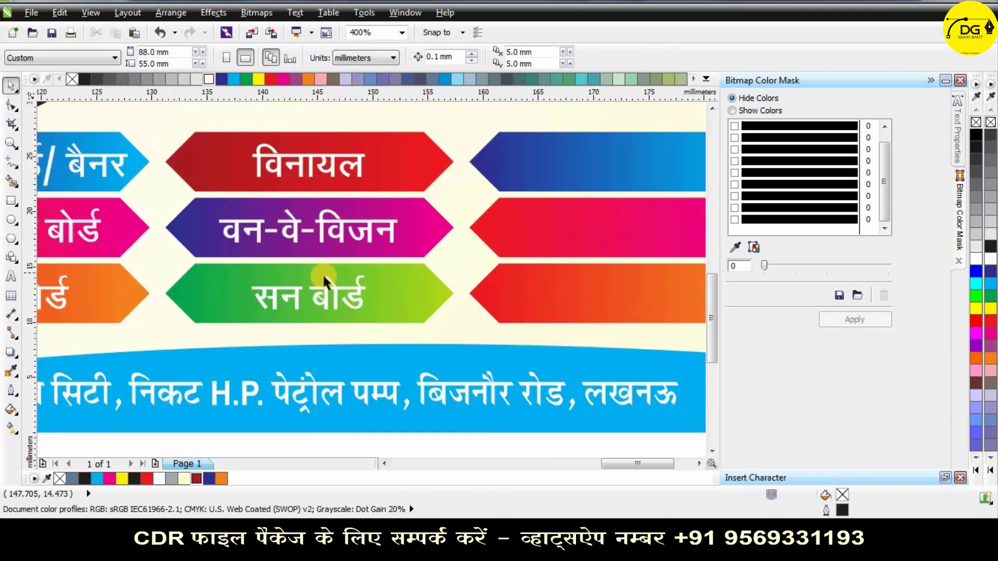
# Copy the middle column's service text horizontally across onto the right column's boxes.
pyautogui.scroll(-1, 322, 274)
pyautogui.moveTo(342, 253); pyautogui.dragTo(493, 255)
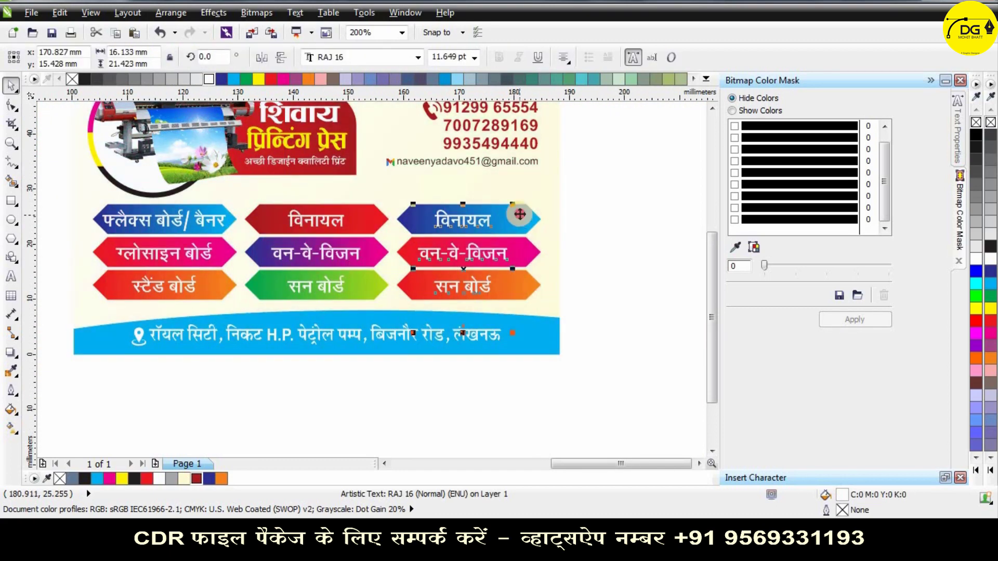
pyautogui.click(684, 266)
# Replace the right column's text with the cut lines विजिटिंग कार्ड, पम्पलेट/ बिलबुक and लेटर पैड in white.
pyautogui.click(470, 225)
pyautogui.doubleClick(470, 225)
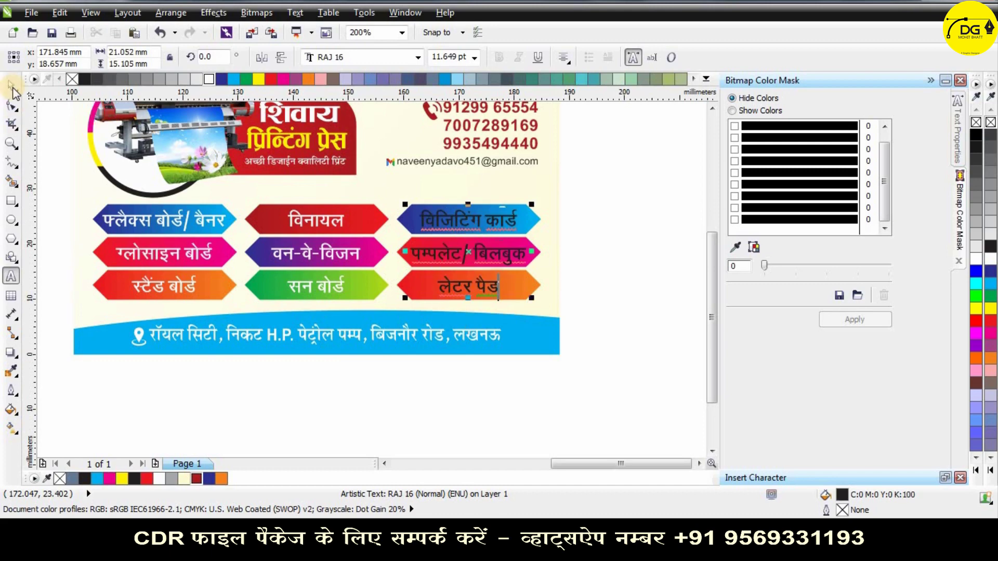
pyautogui.click(12, 86)
pyautogui.click(474, 383)
pyautogui.scroll(-1, 635, 413)
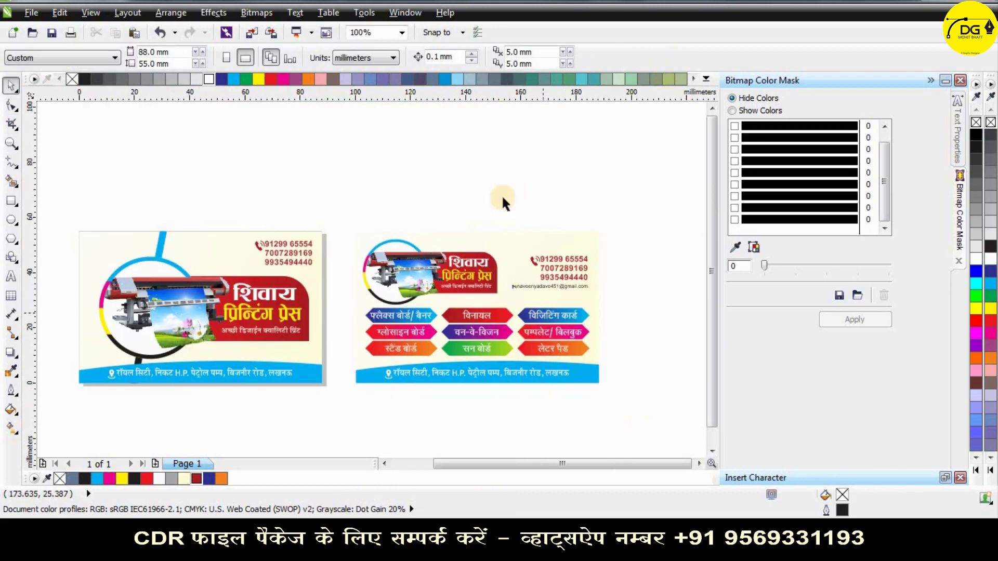